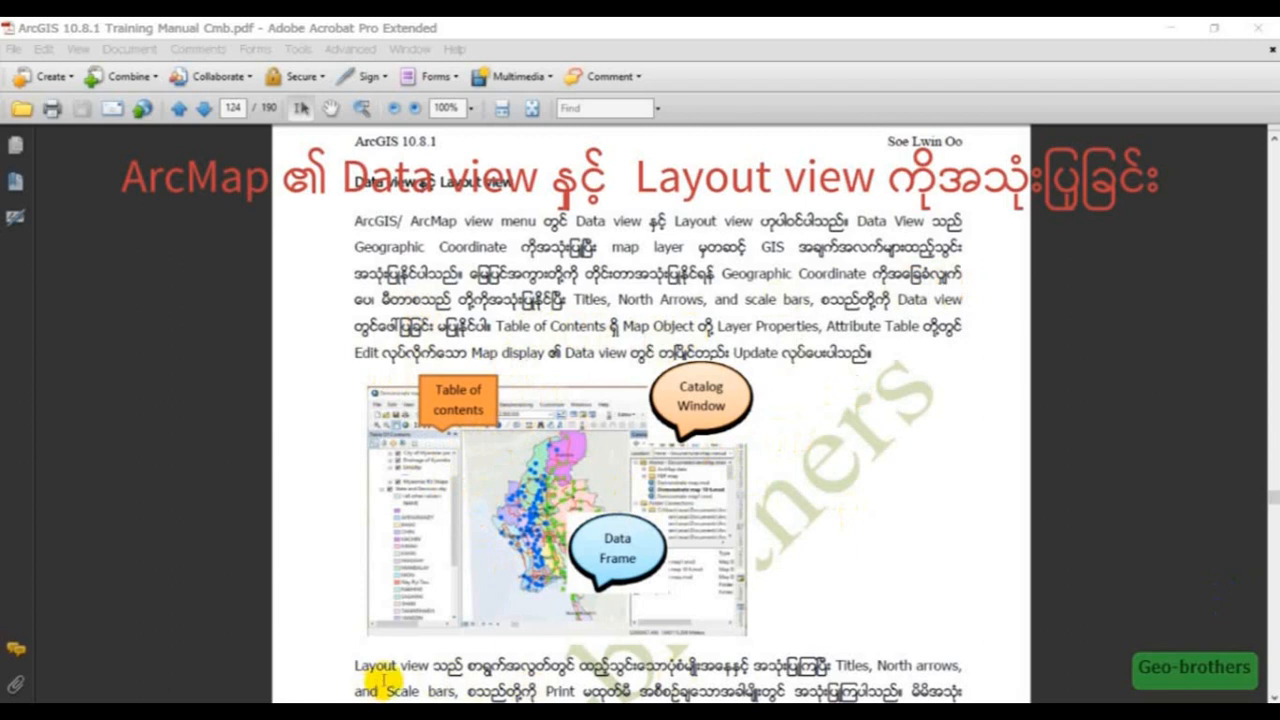
Read the training manual's section on Data view and Layout view, including its illustrated ArcMap window examples
scroll(590, 551, "down", 1)
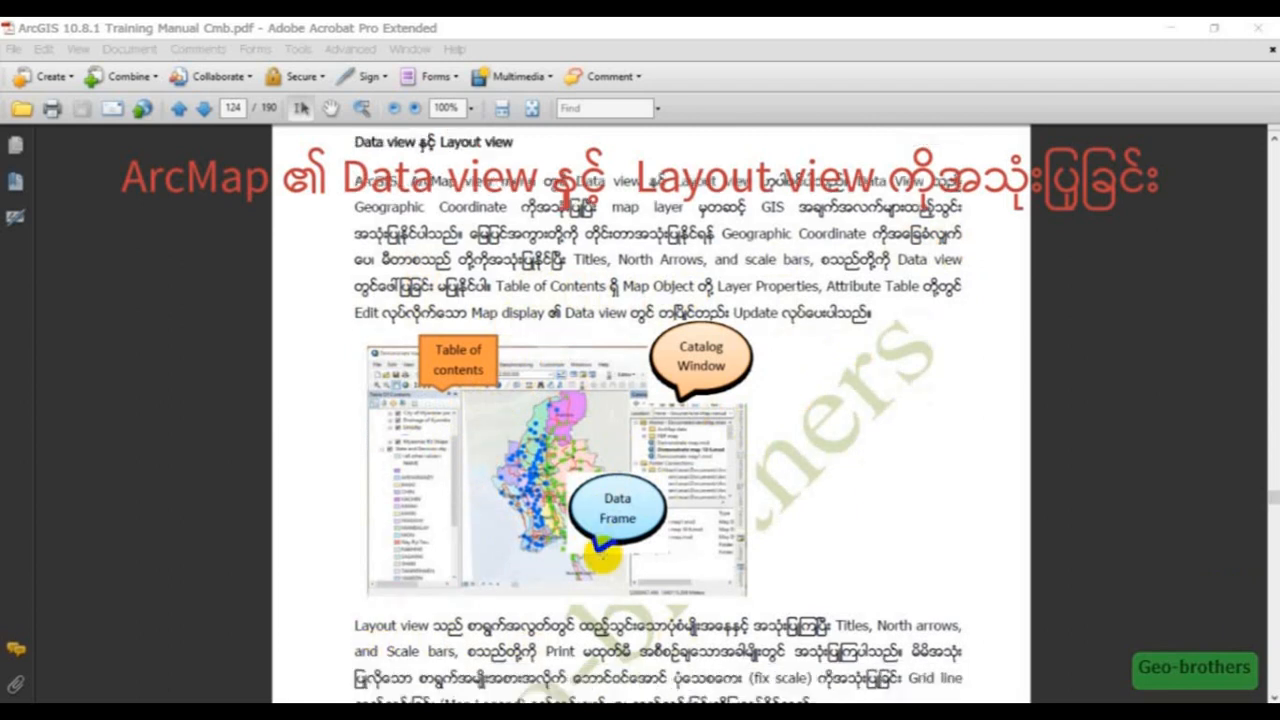
scroll(605, 555, "down", 4)
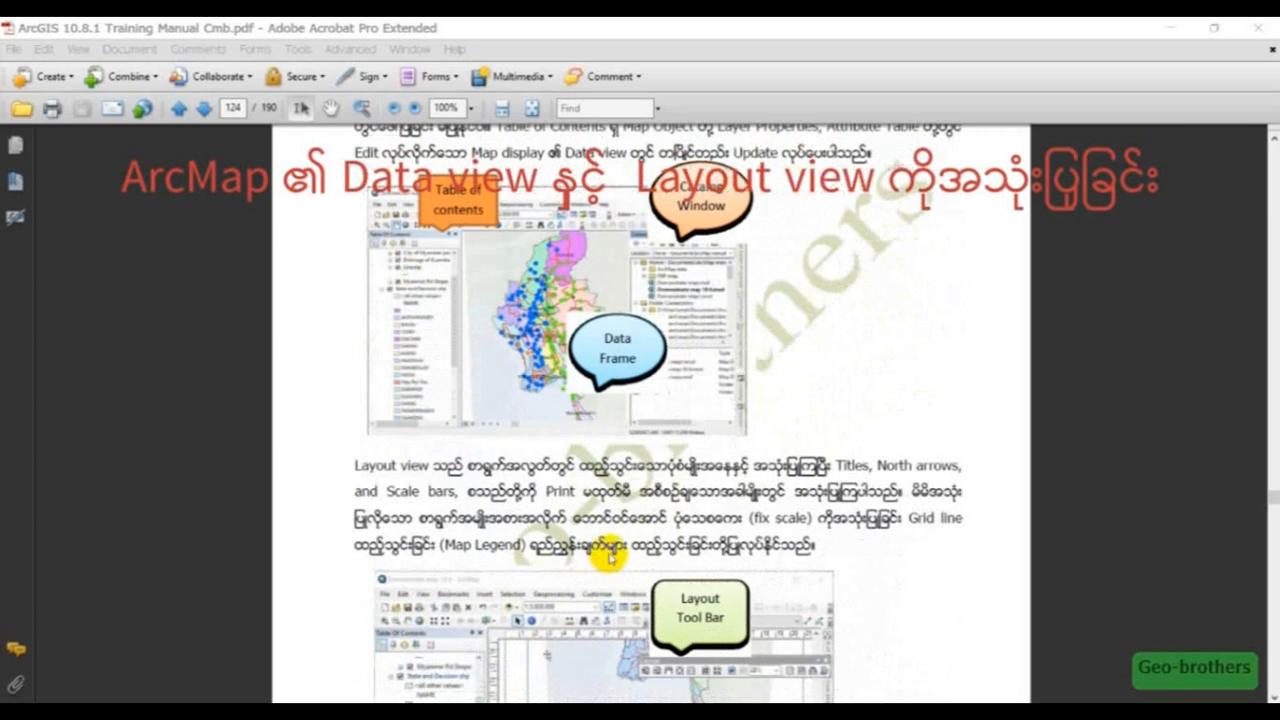
scroll(609, 557, "down", 3)
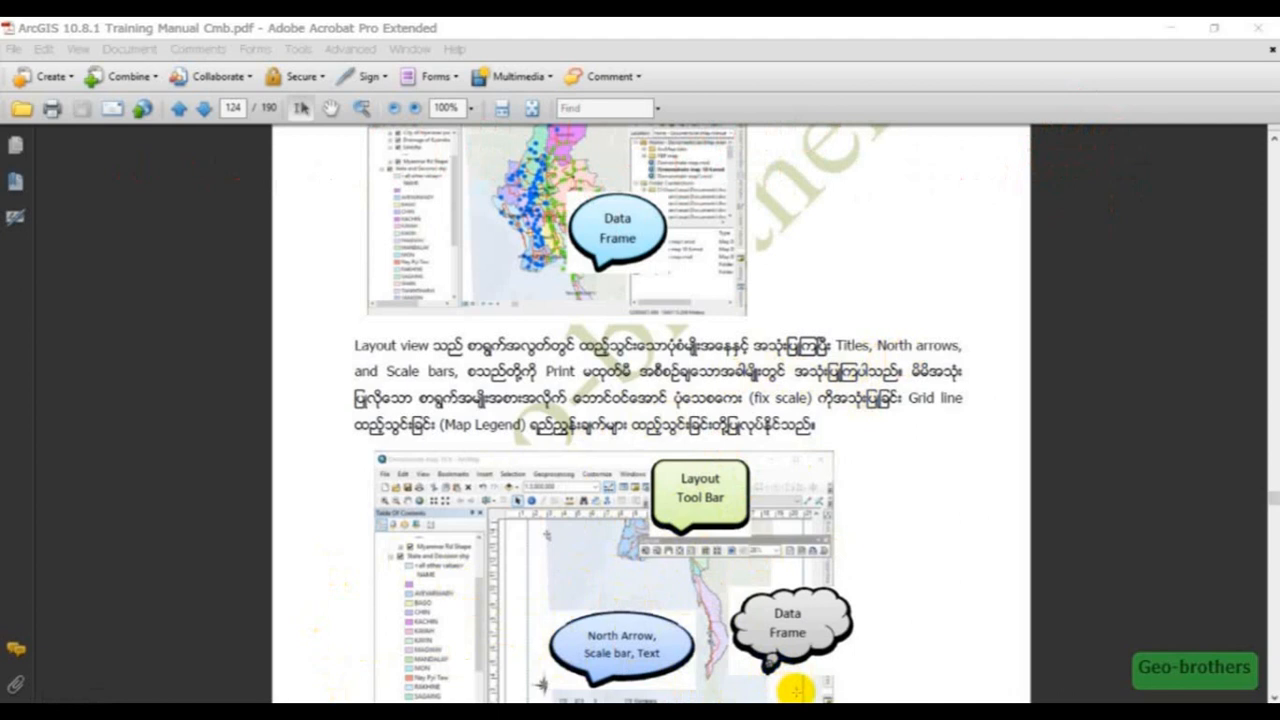
scroll(794, 690, "down", 1)
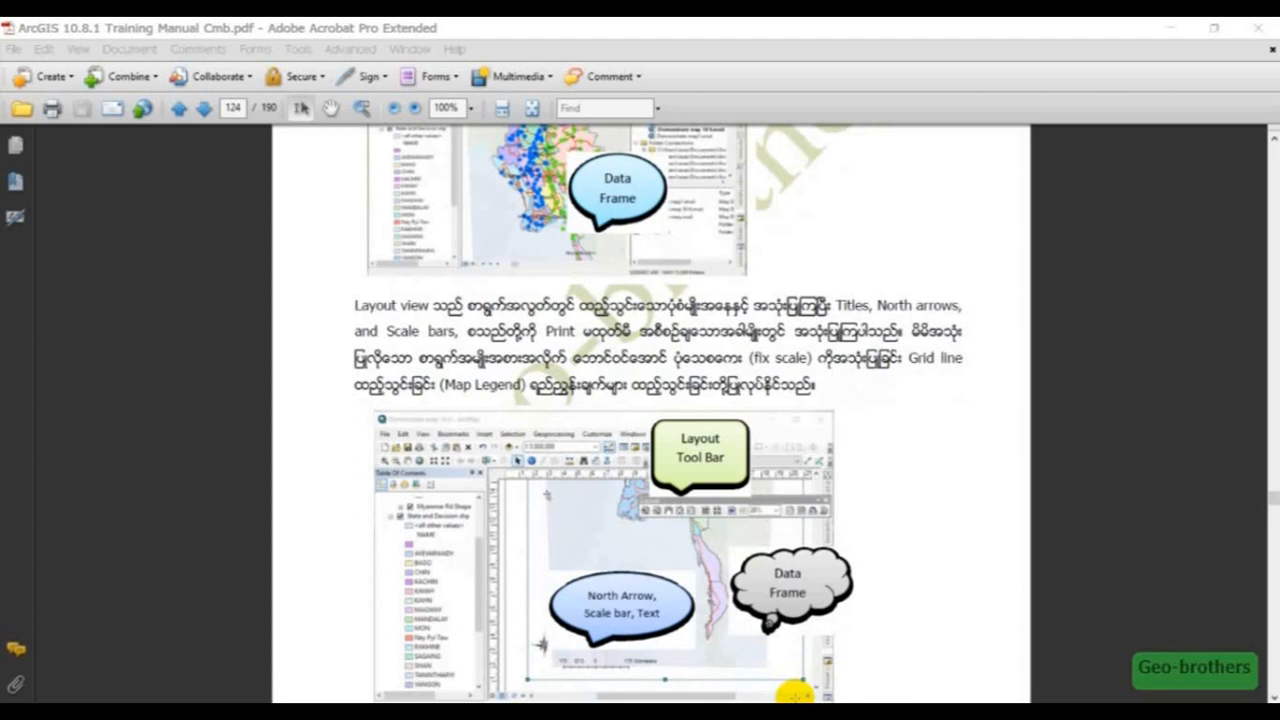
scroll(793, 693, "down", 1)
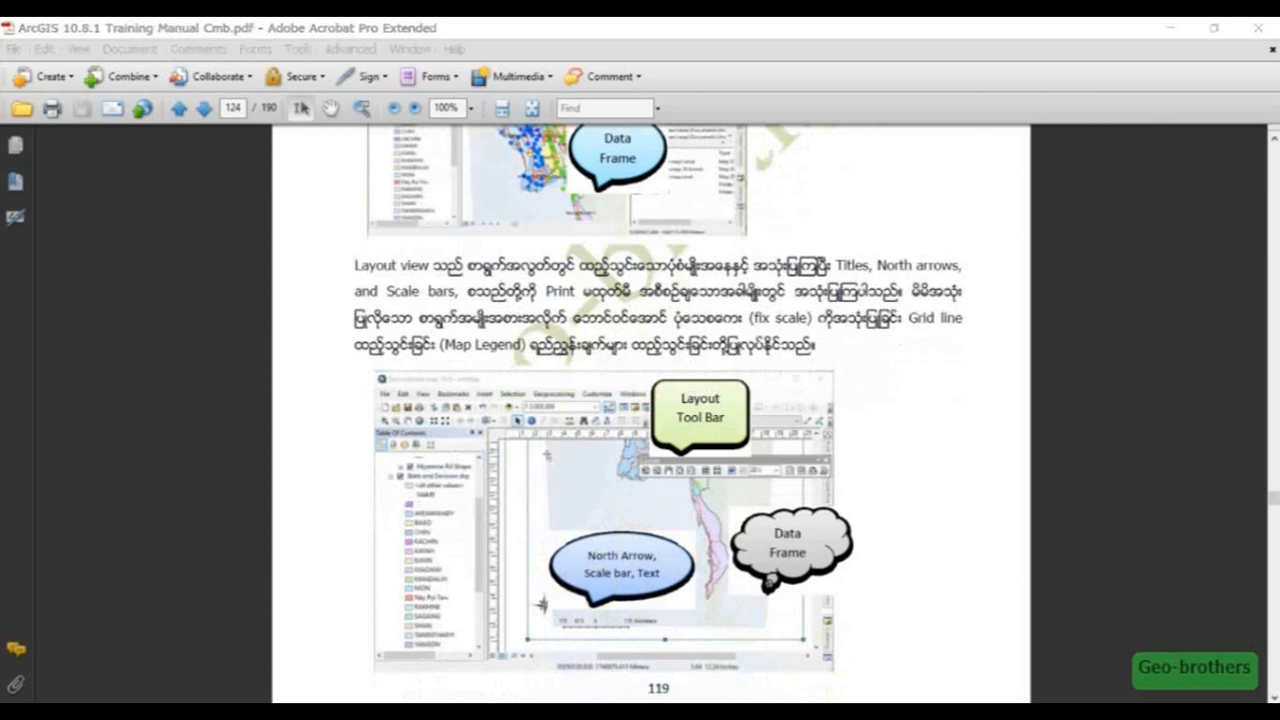
Switch to ArcMap and add Ts fo Ygn shp.shp from the Ts Ygn folder to the map, accepting the unknown spatial reference
key("alt+Tab")
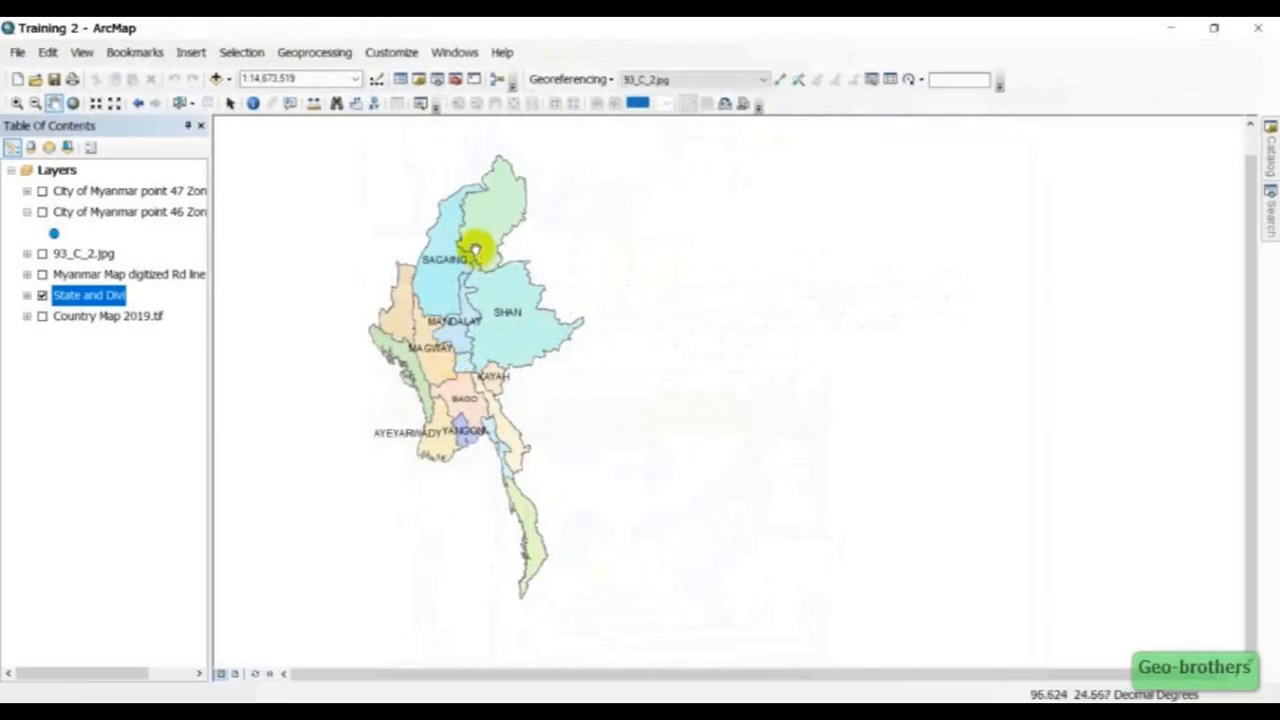
left_click_drag(477, 249, 429, 237)
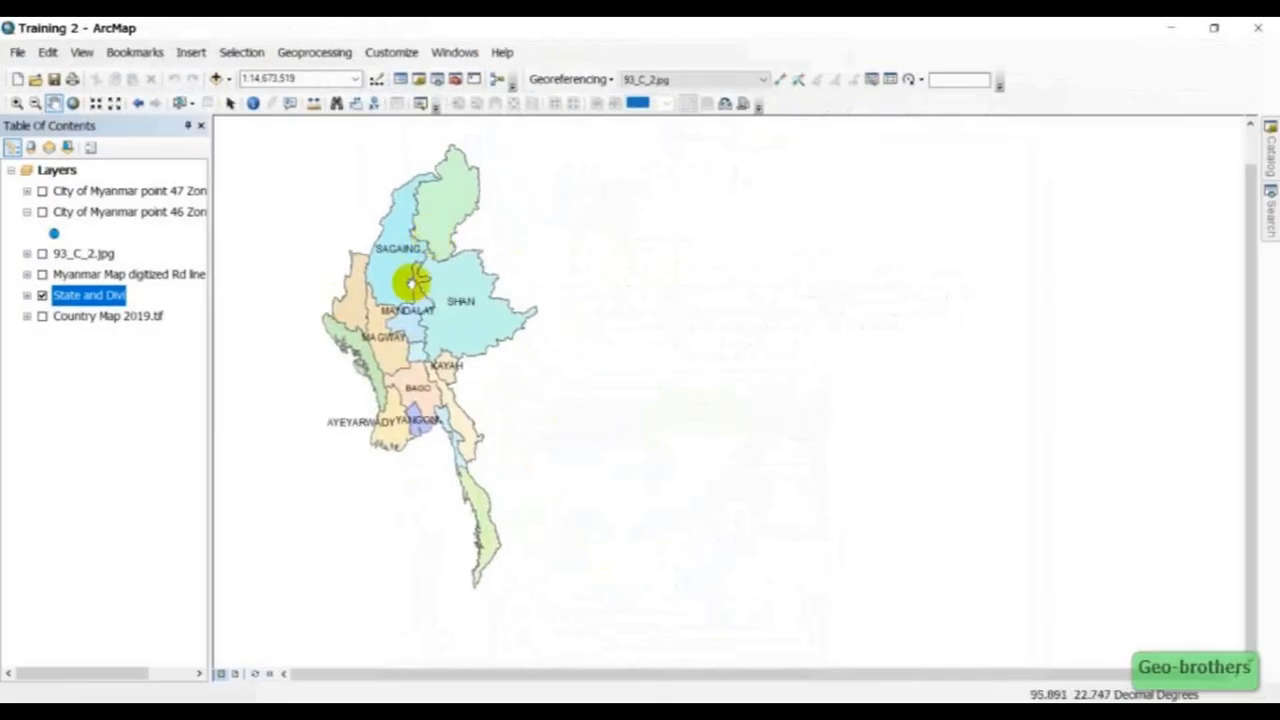
left_click_drag(362, 281, 537, 309)
left_click_drag(691, 371, 490, 312)
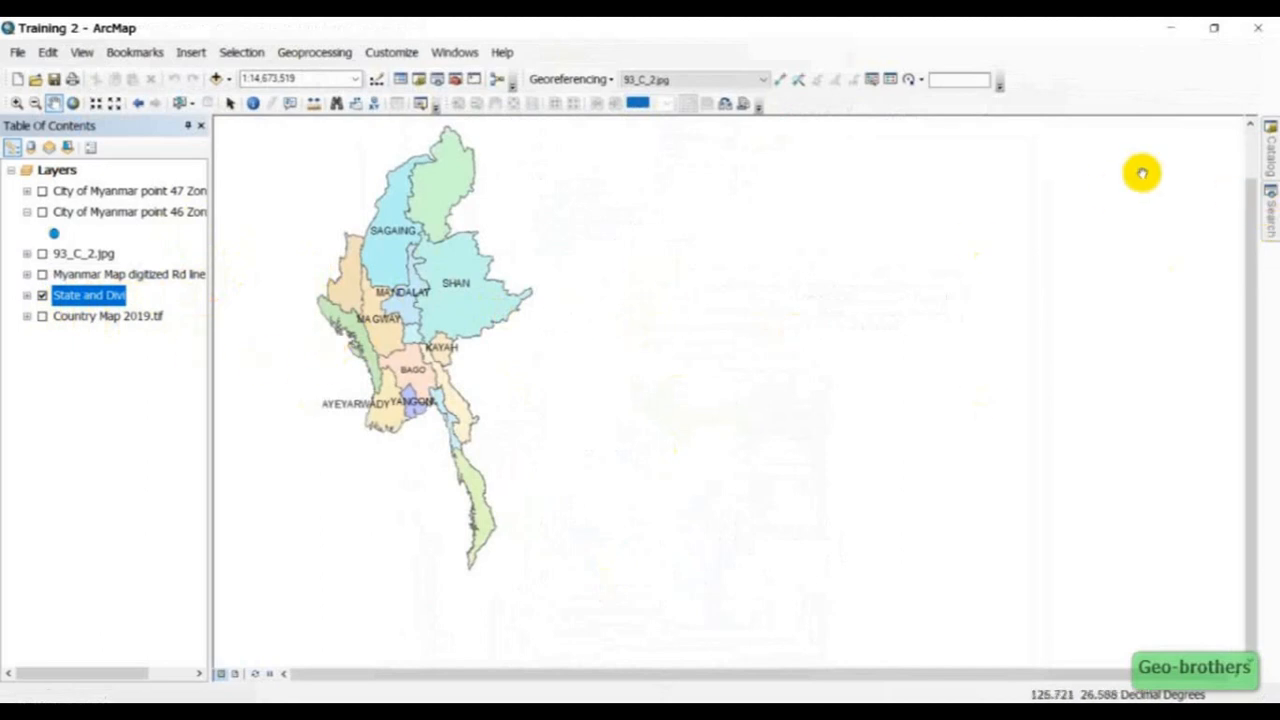
left_click(1270, 150)
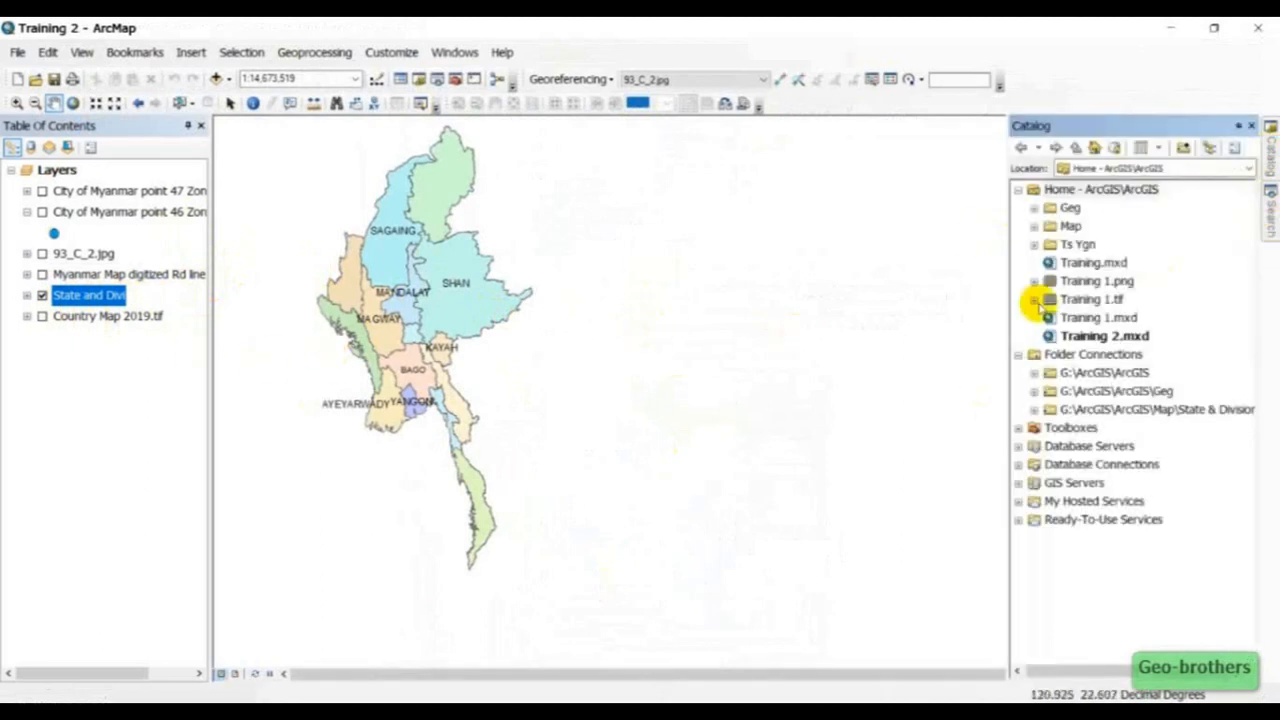
left_click(1034, 245)
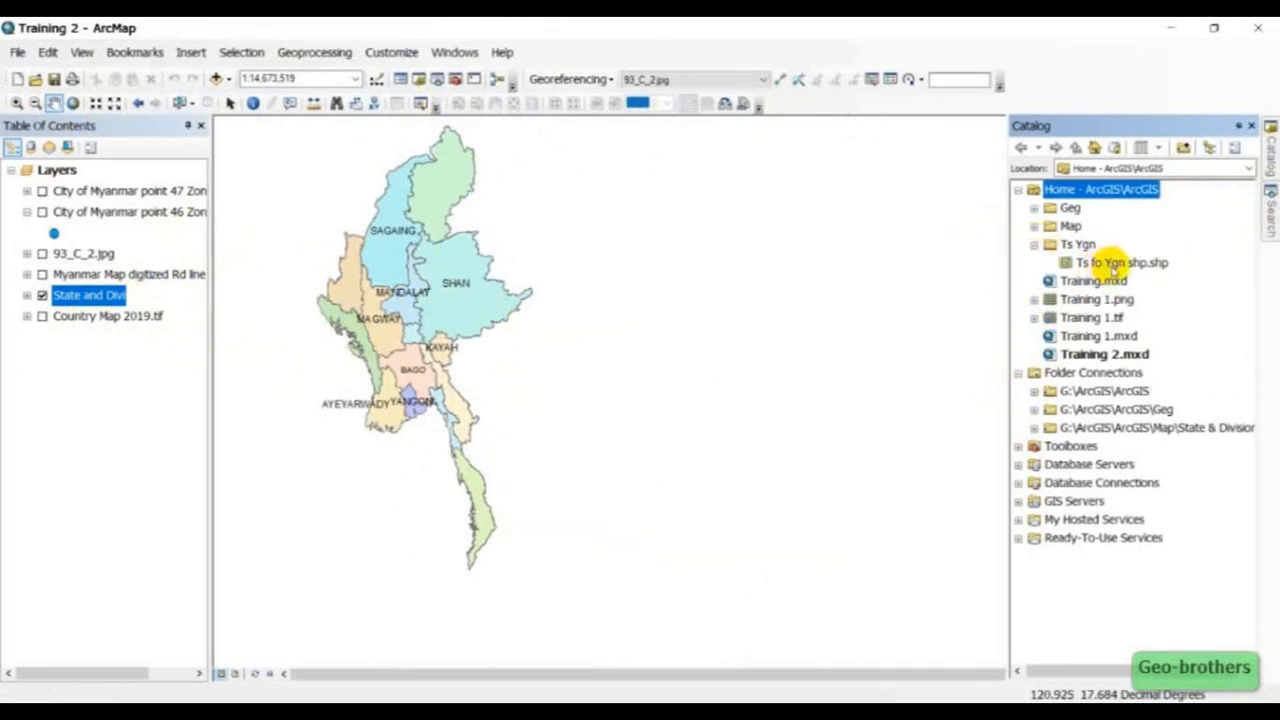
left_click_drag(1113, 268, 492, 384)
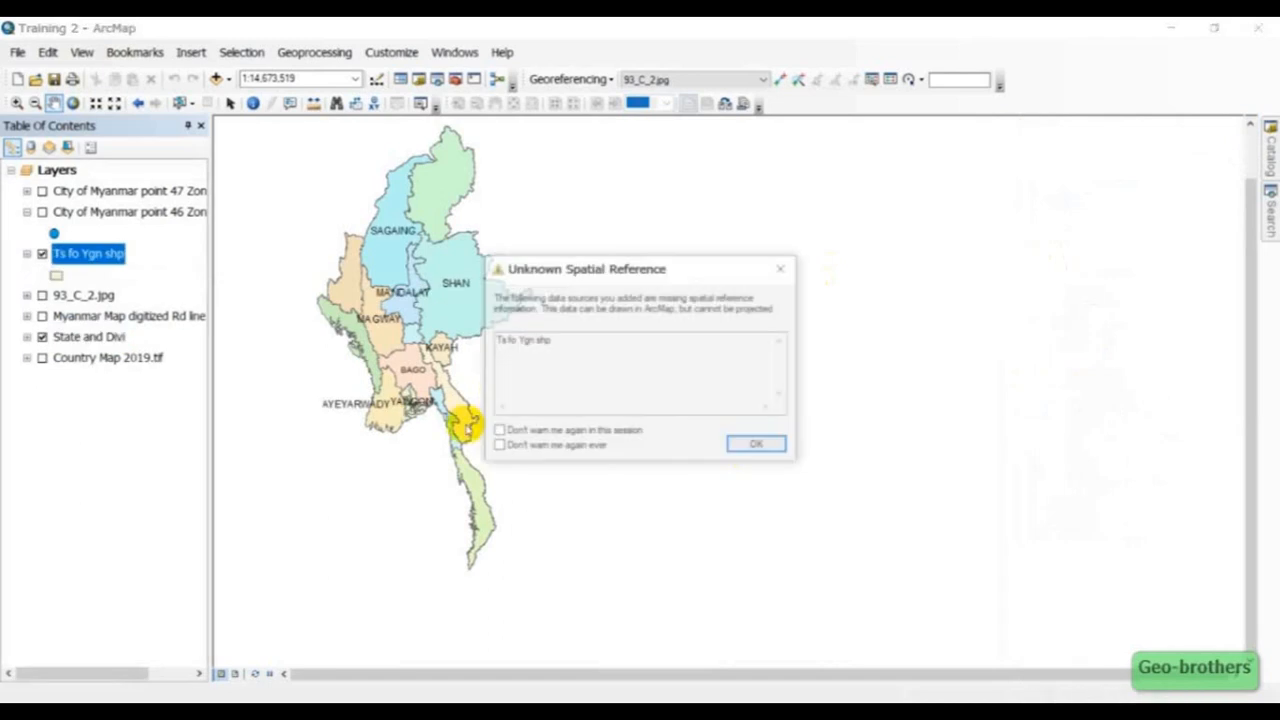
left_click(757, 447)
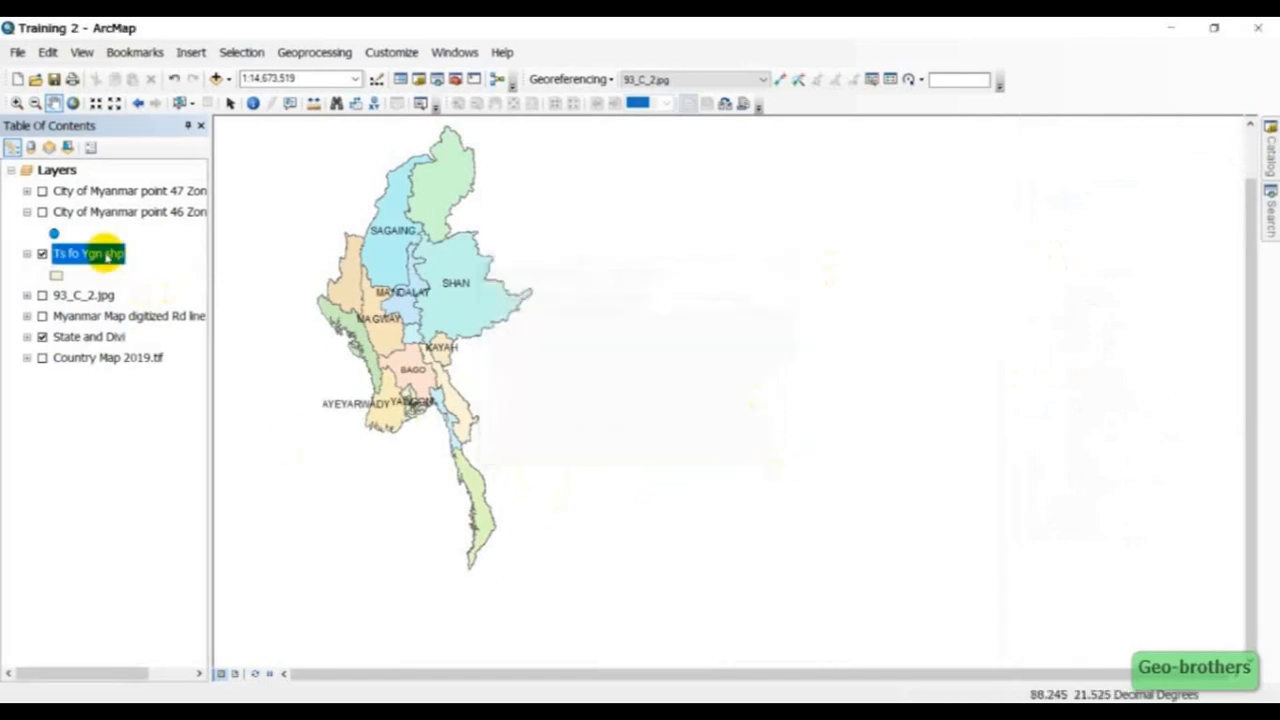
Move the Ts fo Ygn shp layer below all other layers and hide the State and Divi layer
left_click_drag(103, 253, 86, 366)
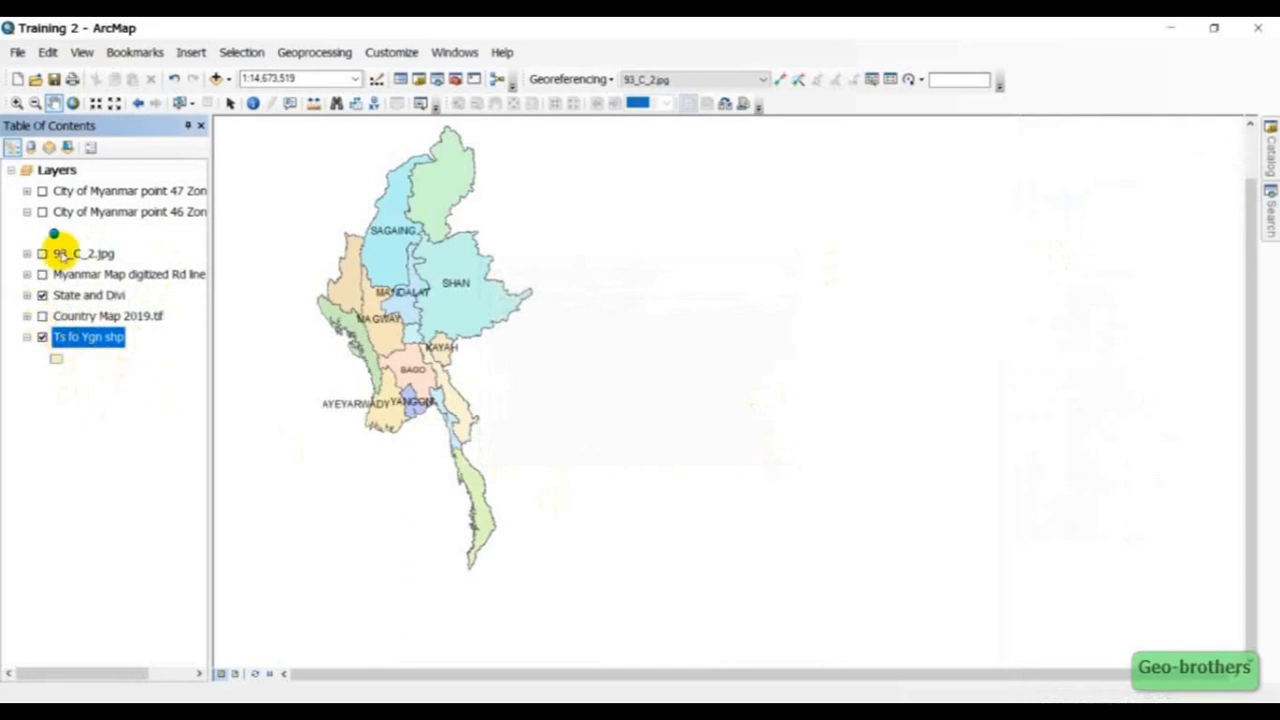
left_click(42, 295)
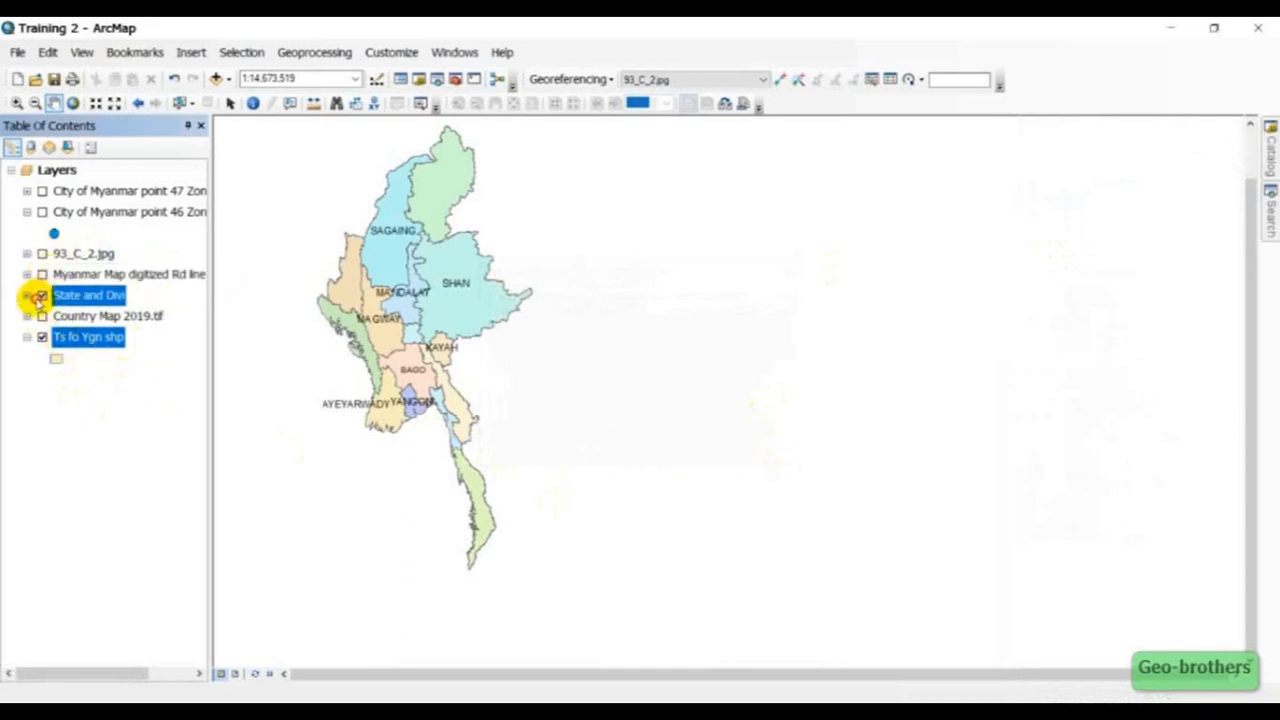
scroll(418, 445, "down", 6)
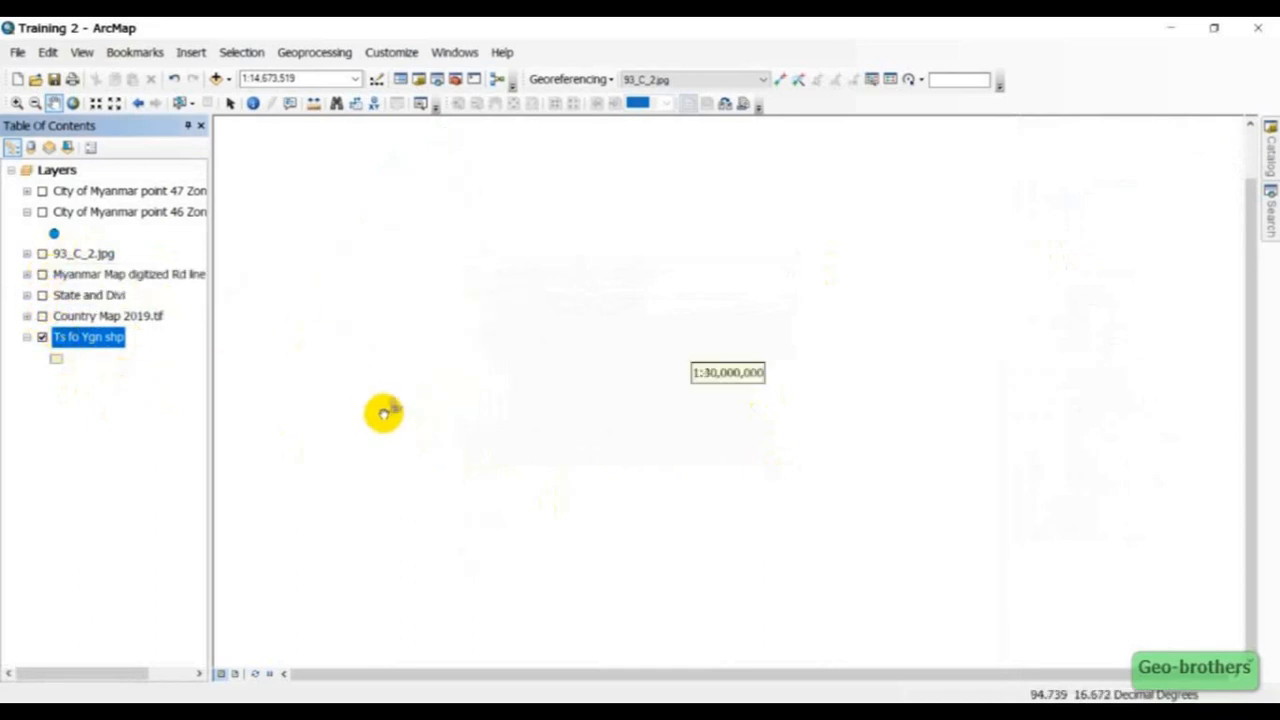
scroll(394, 260, "down", 2)
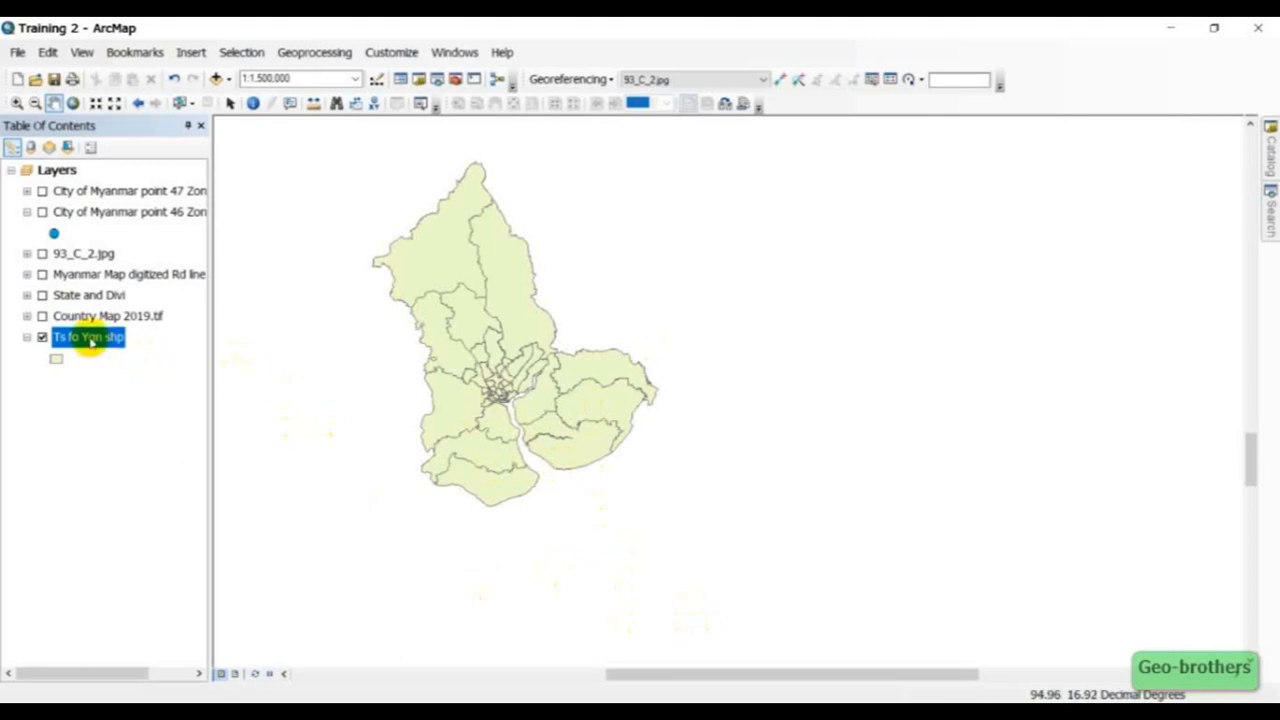
right_click(106, 340)
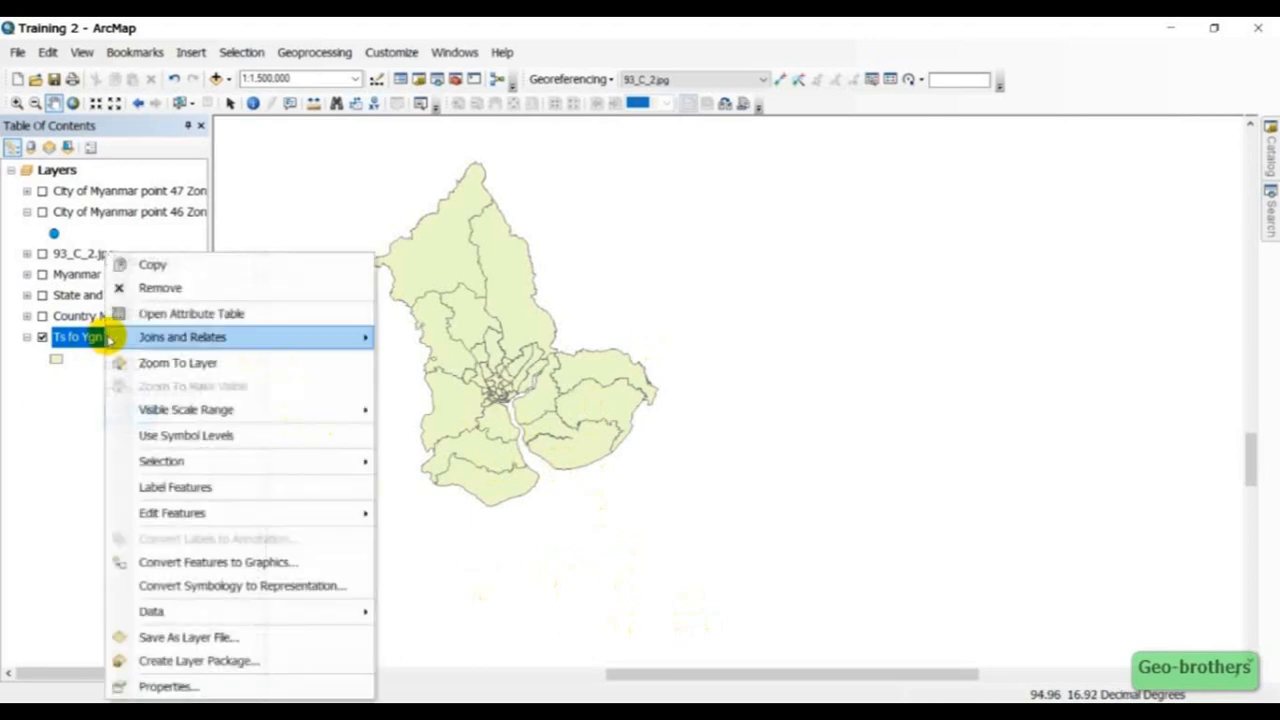
left_click(254, 688)
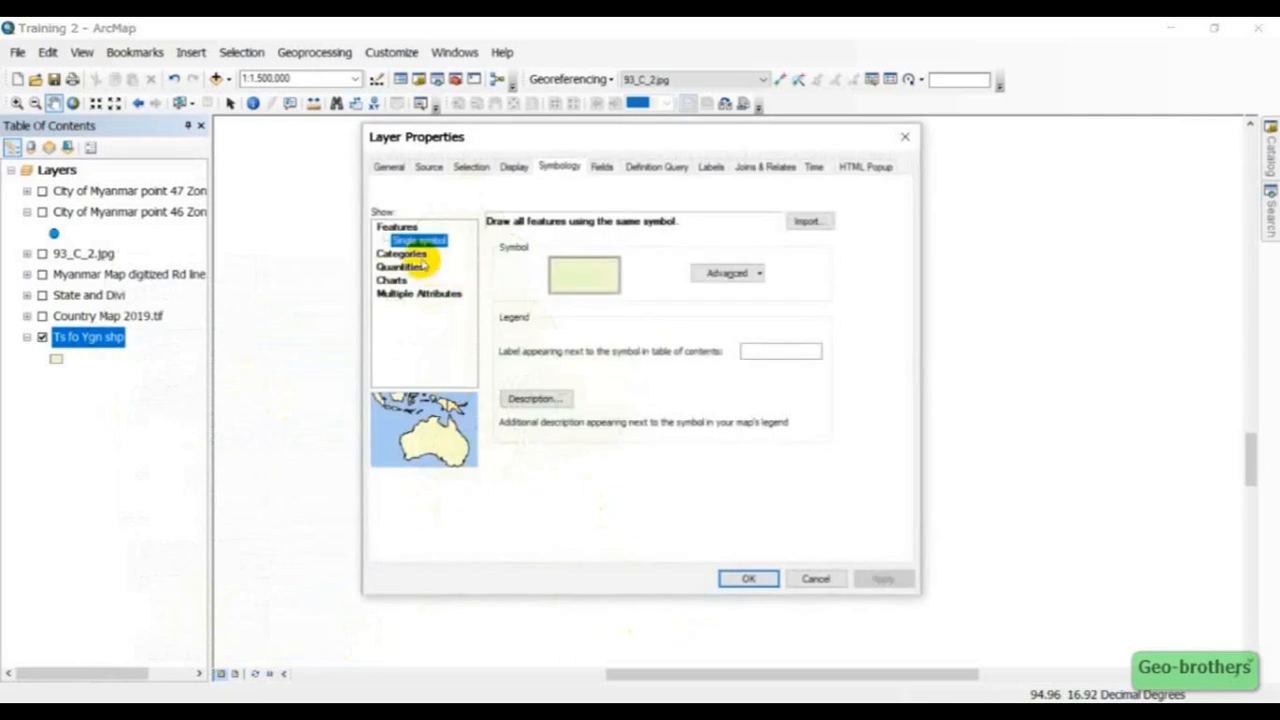
left_click(421, 254)
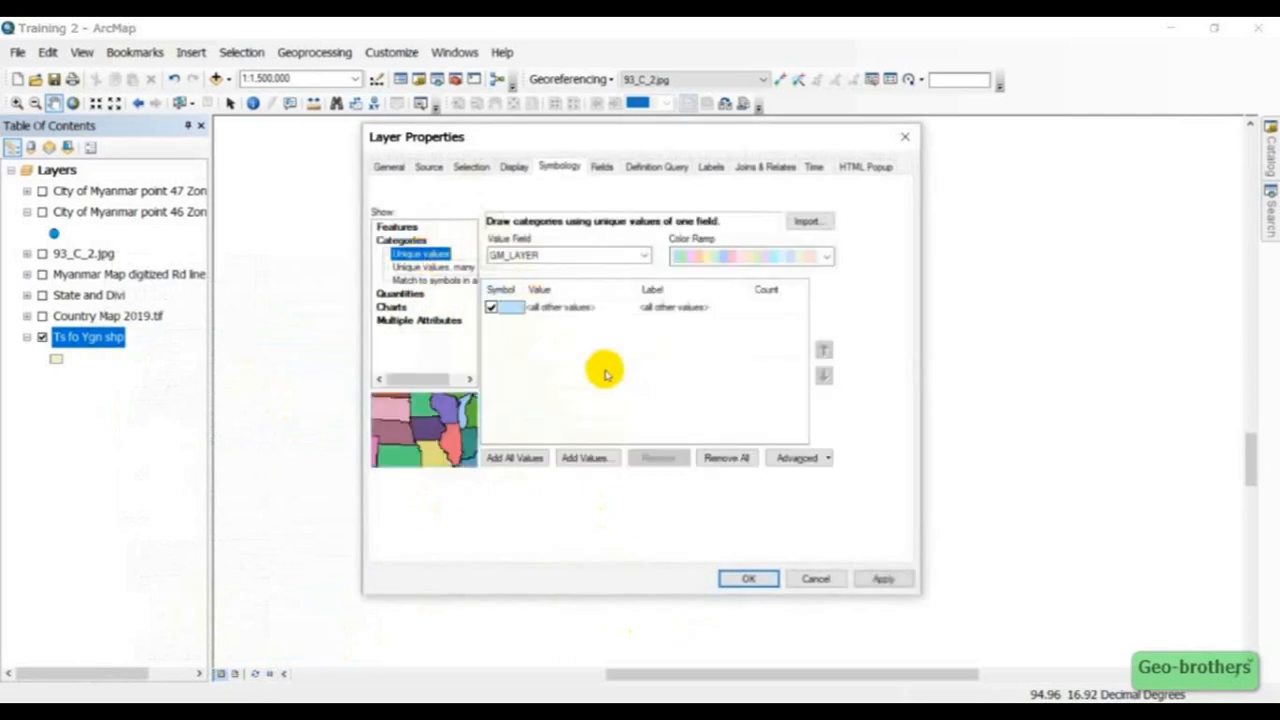
left_click(494, 460)
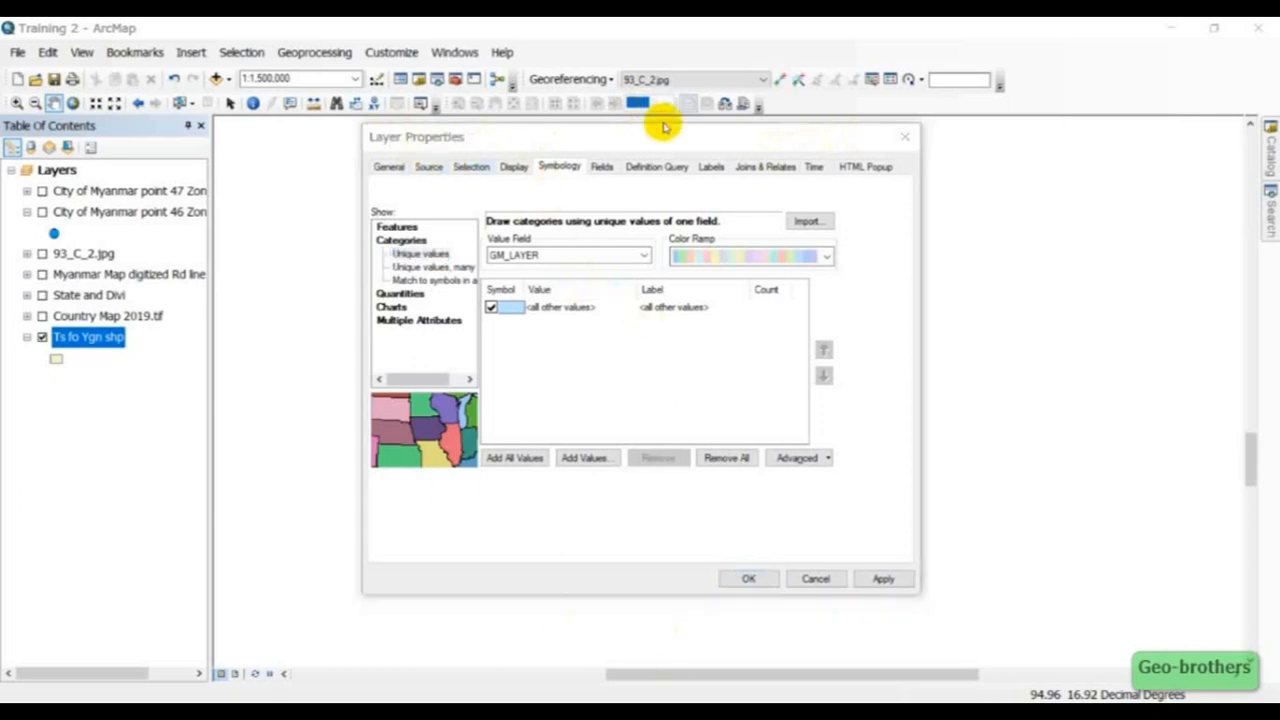
left_click(906, 137)
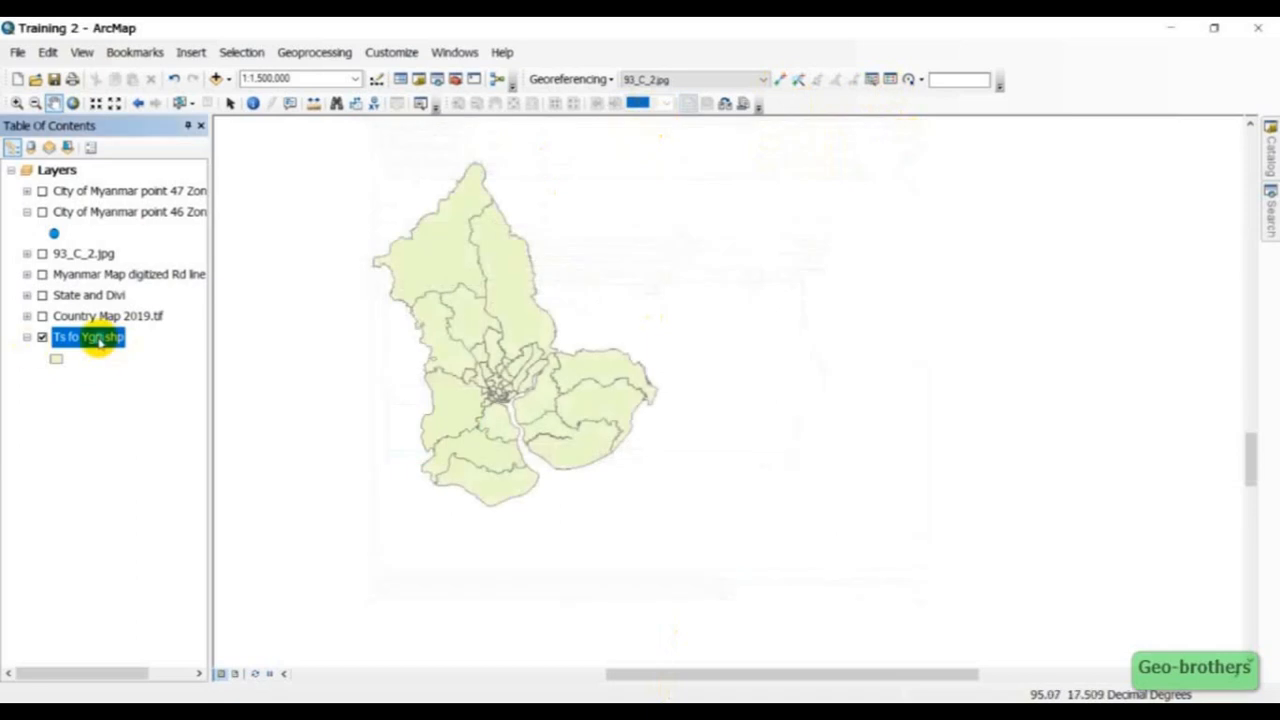
Switch the Ts fo Ygn shp layer's symbology to unique value categories and clear the values added from the GM_LAYER field
right_click(100, 338)
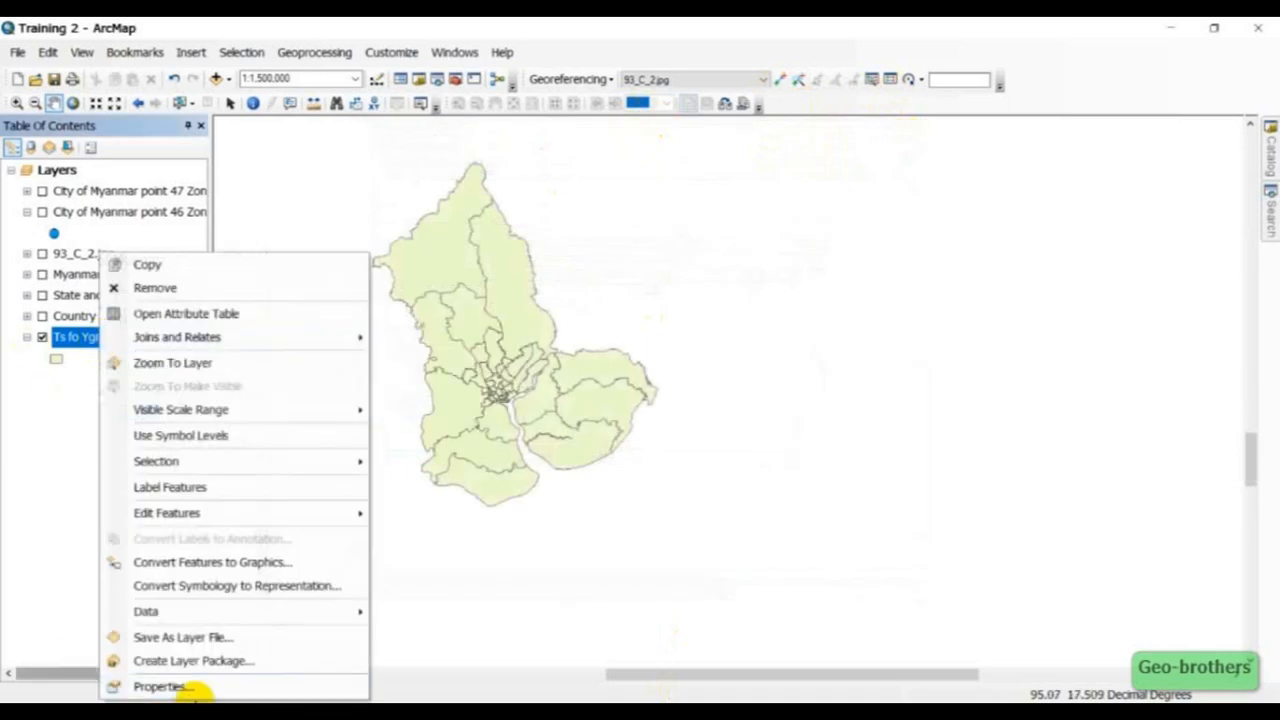
left_click(190, 686)
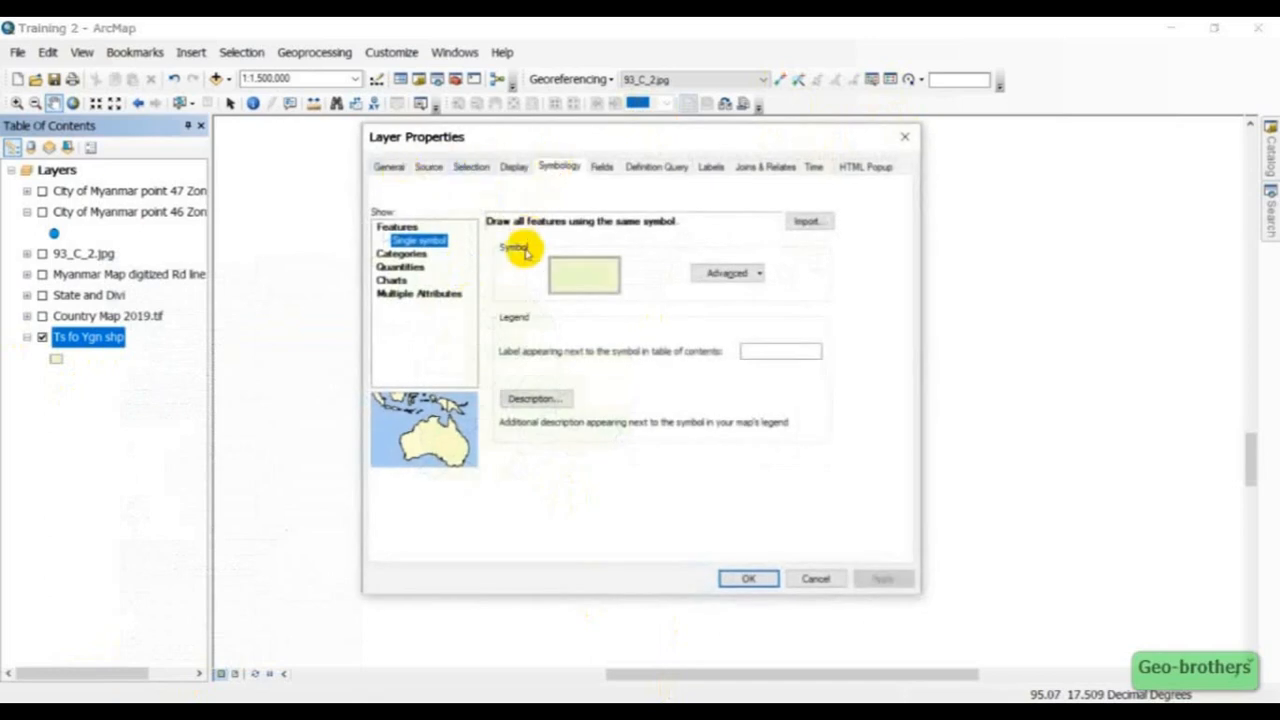
left_click(400, 254)
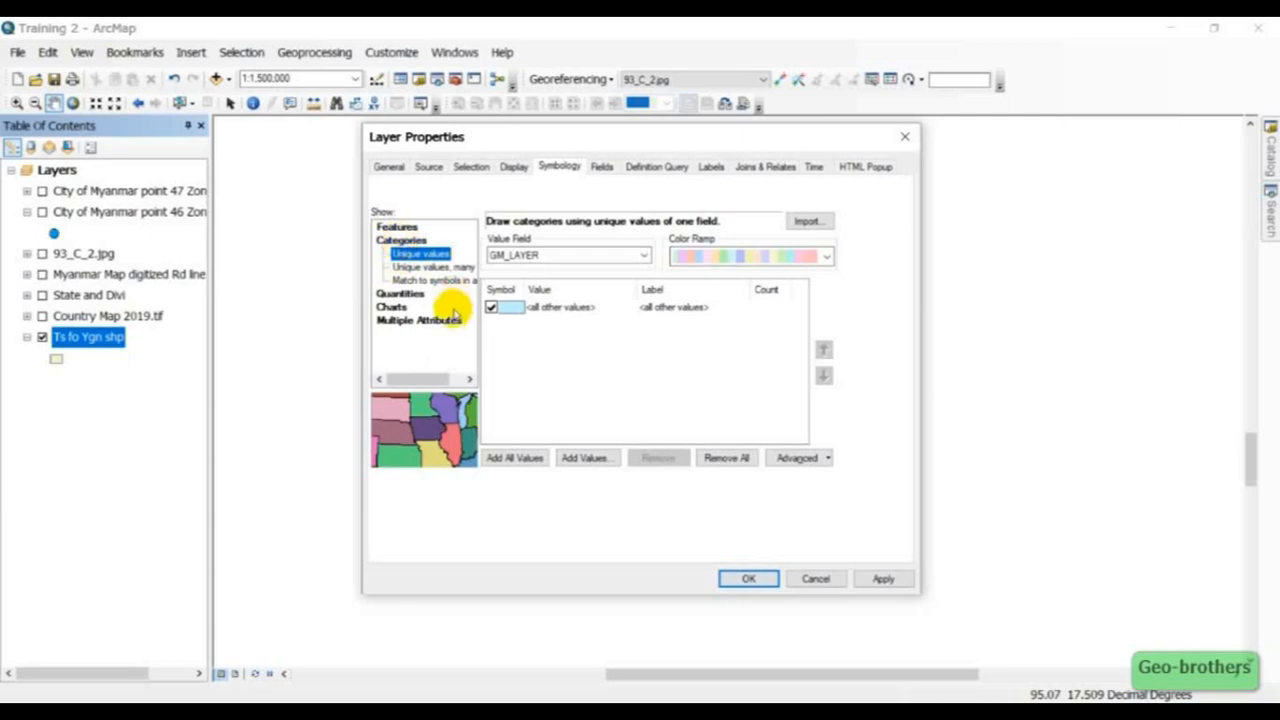
left_click(515, 458)
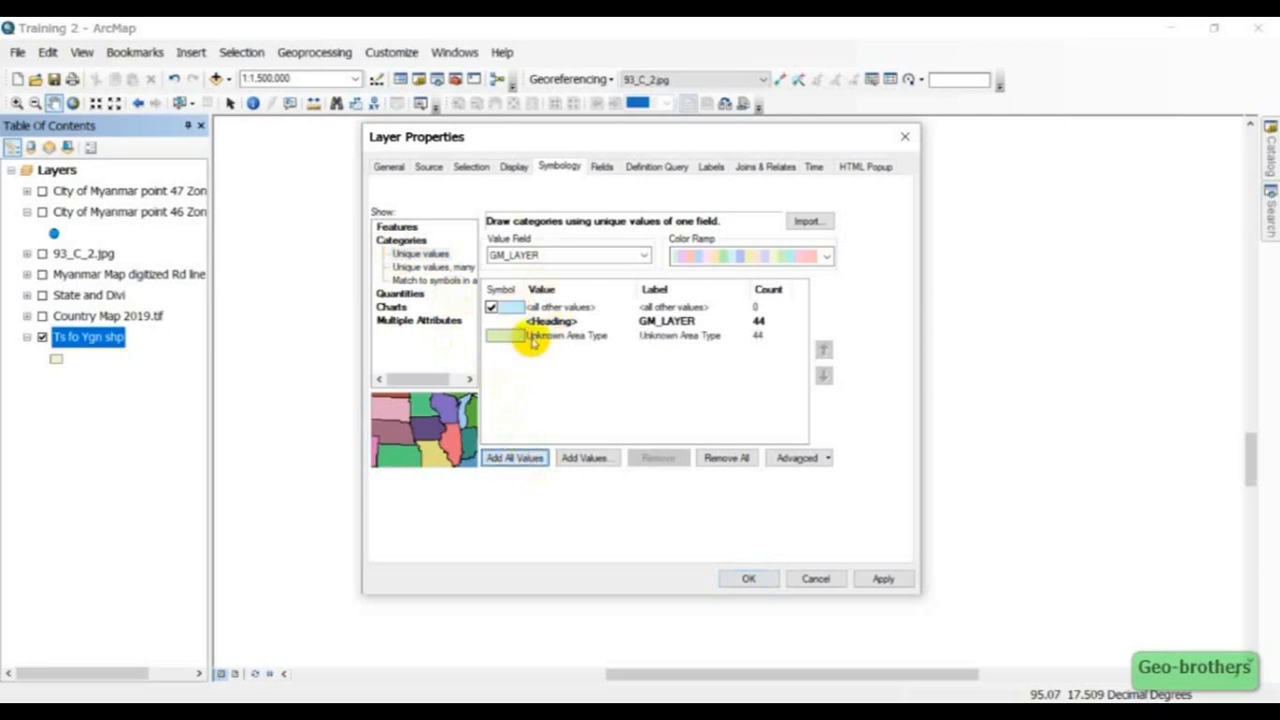
left_click(729, 457)
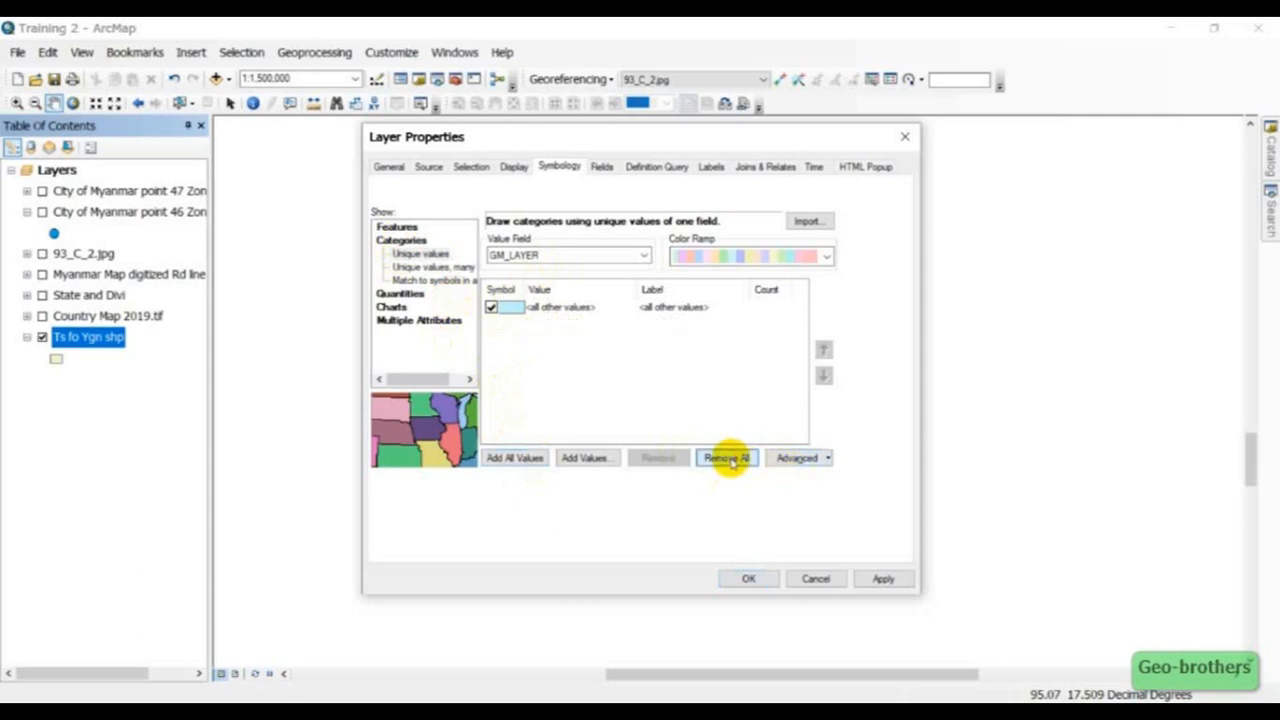
Symbolize the layer by all unique values of the TS field, with all other values turned off, and apply it to the map
left_click(646, 255)
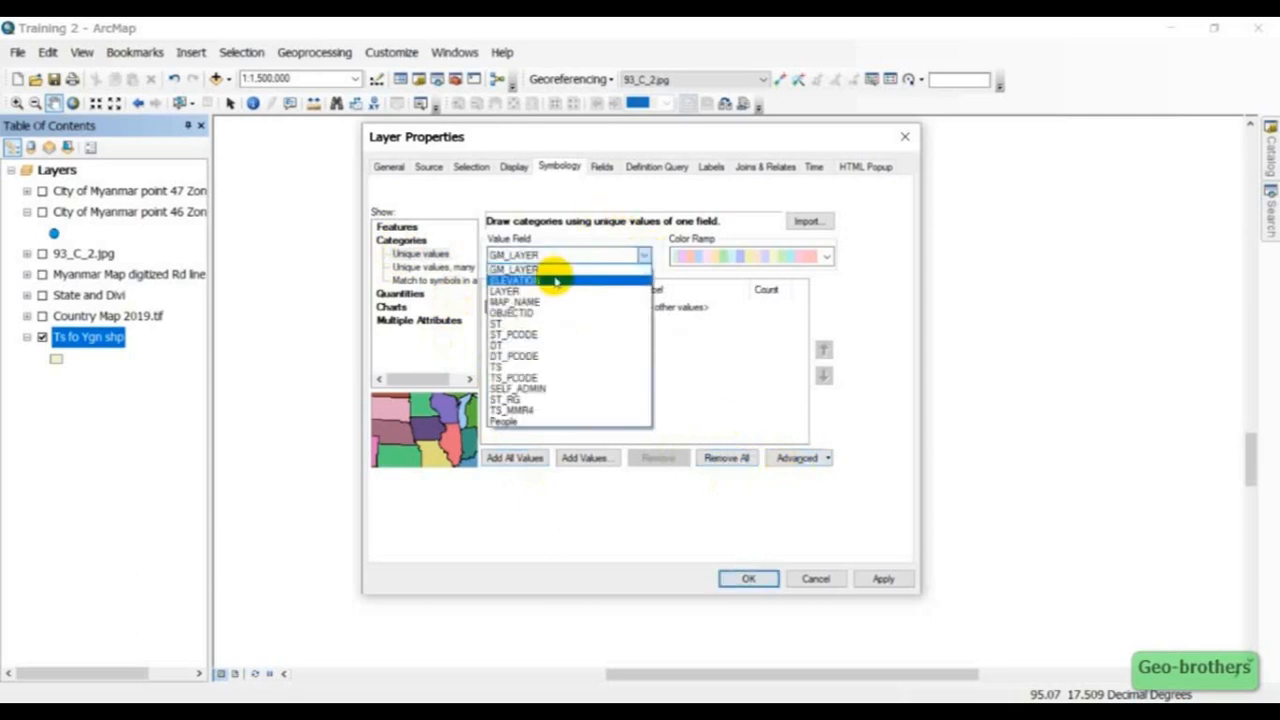
left_click(558, 368)
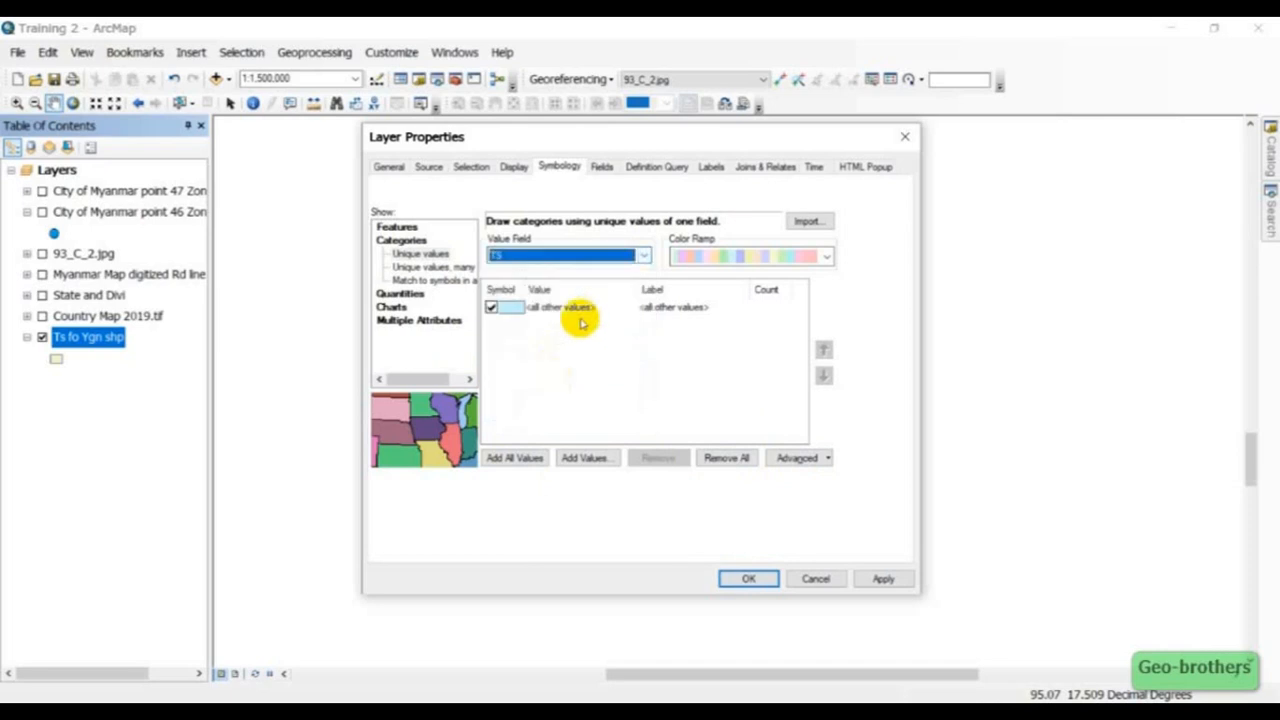
left_click(515, 458)
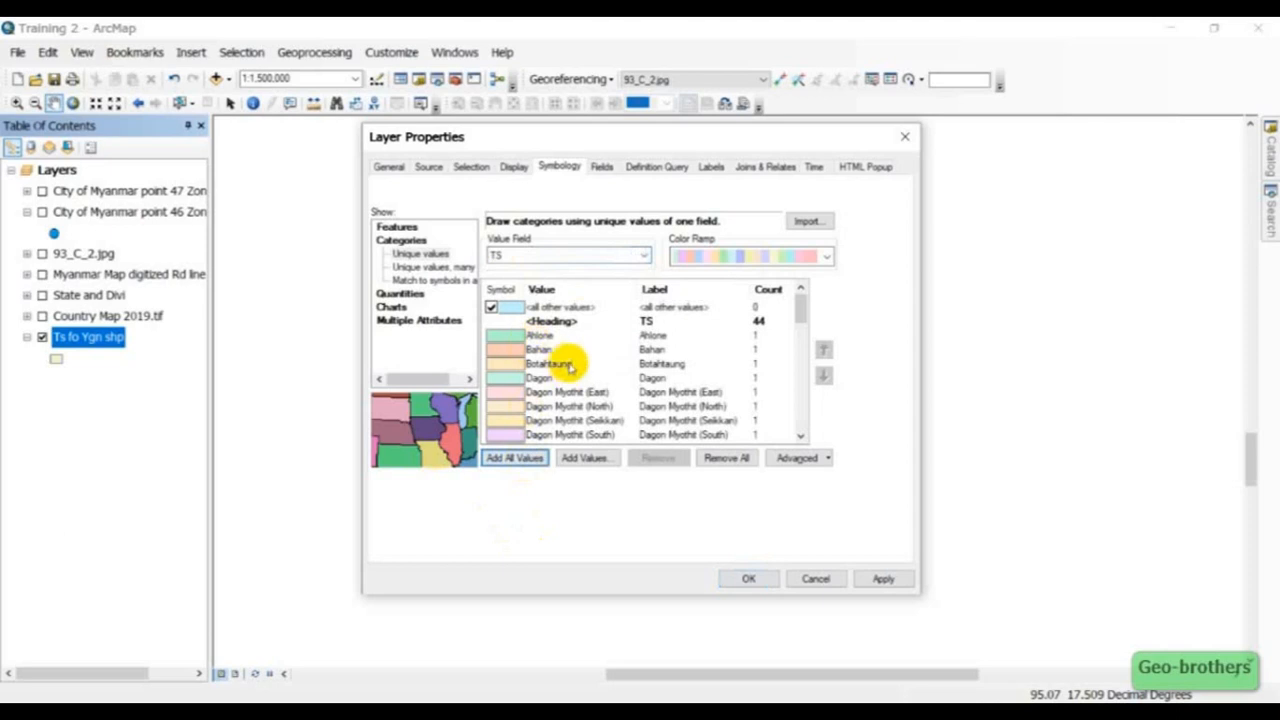
scroll(560, 362, "down", 3)
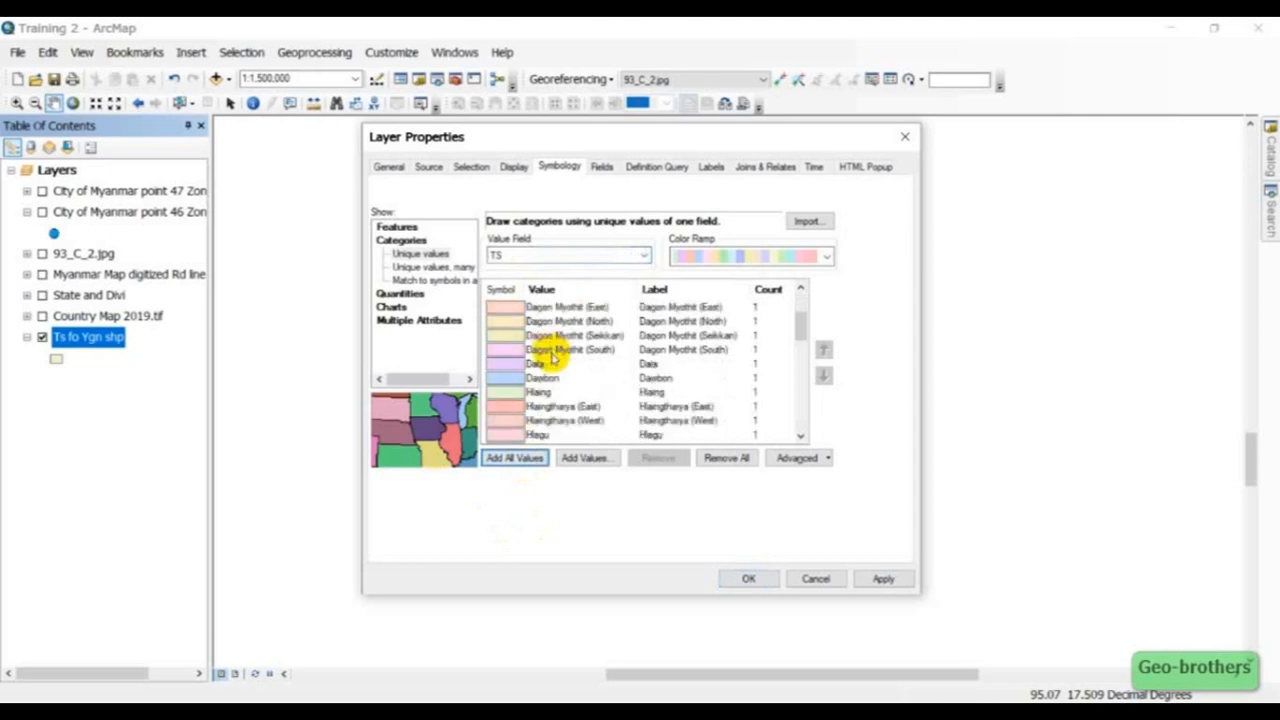
scroll(553, 357, "down", 5)
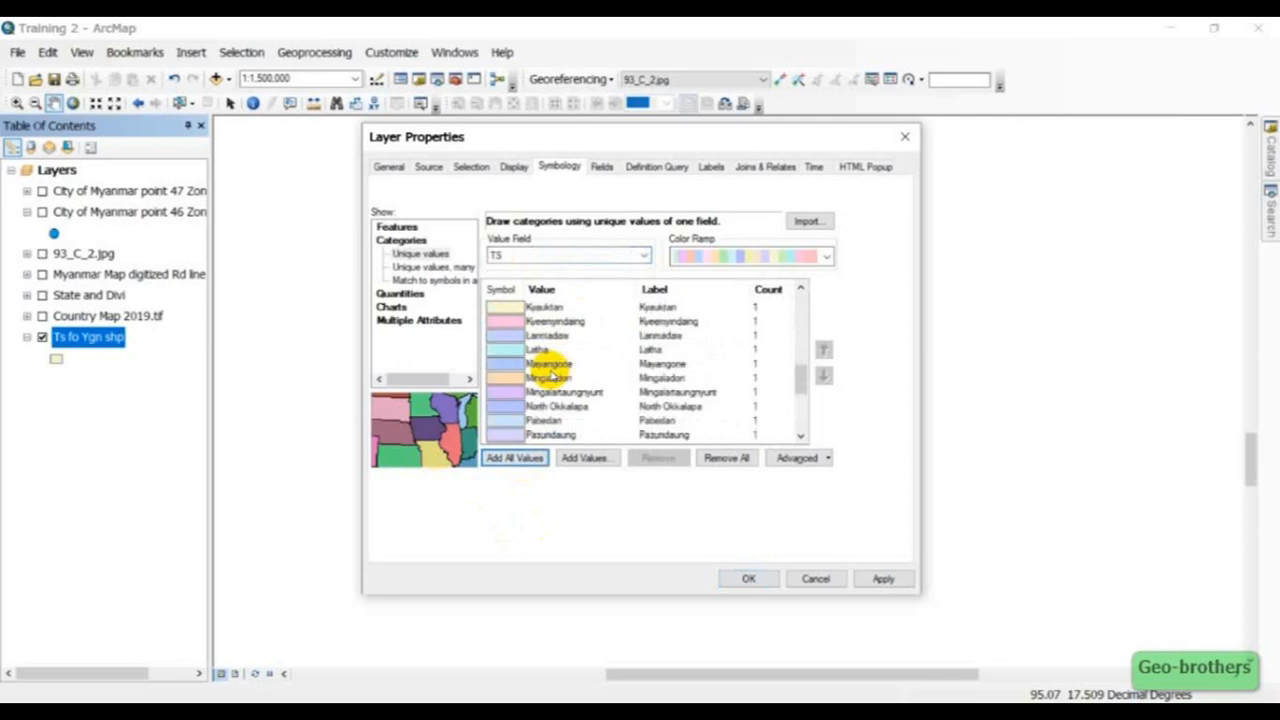
scroll(505, 335, "up", 8)
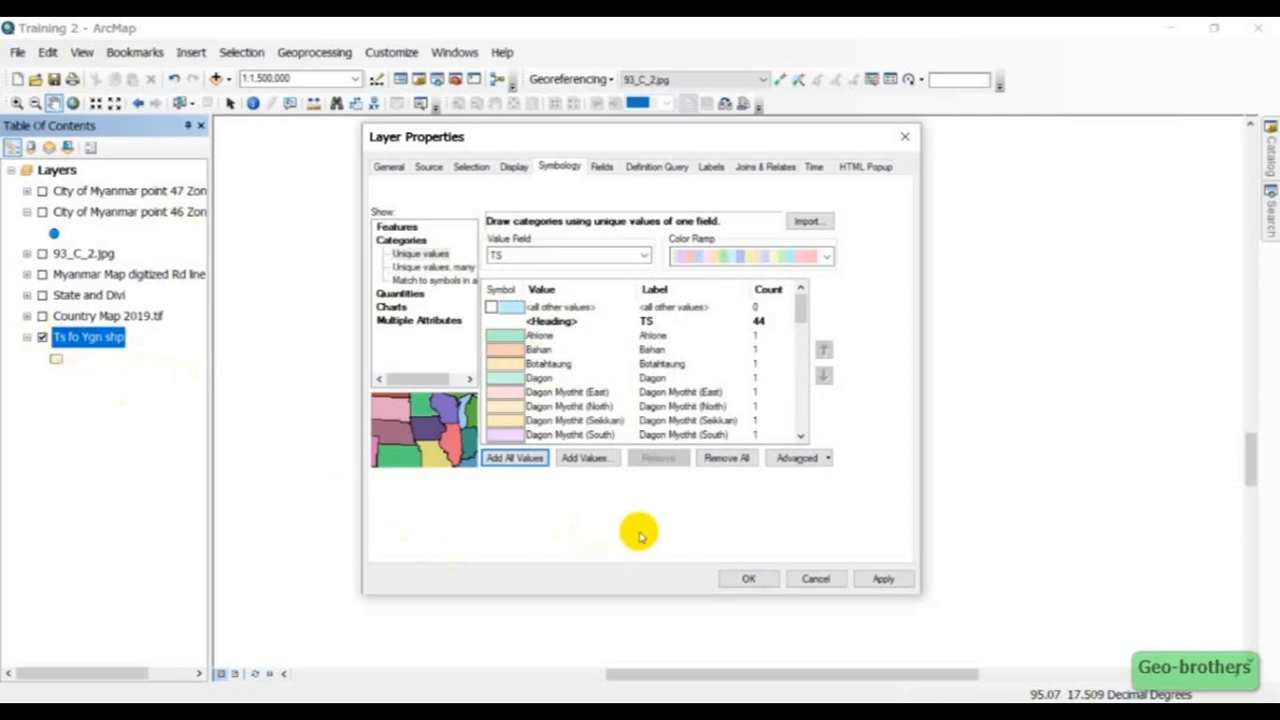
left_click(884, 578)
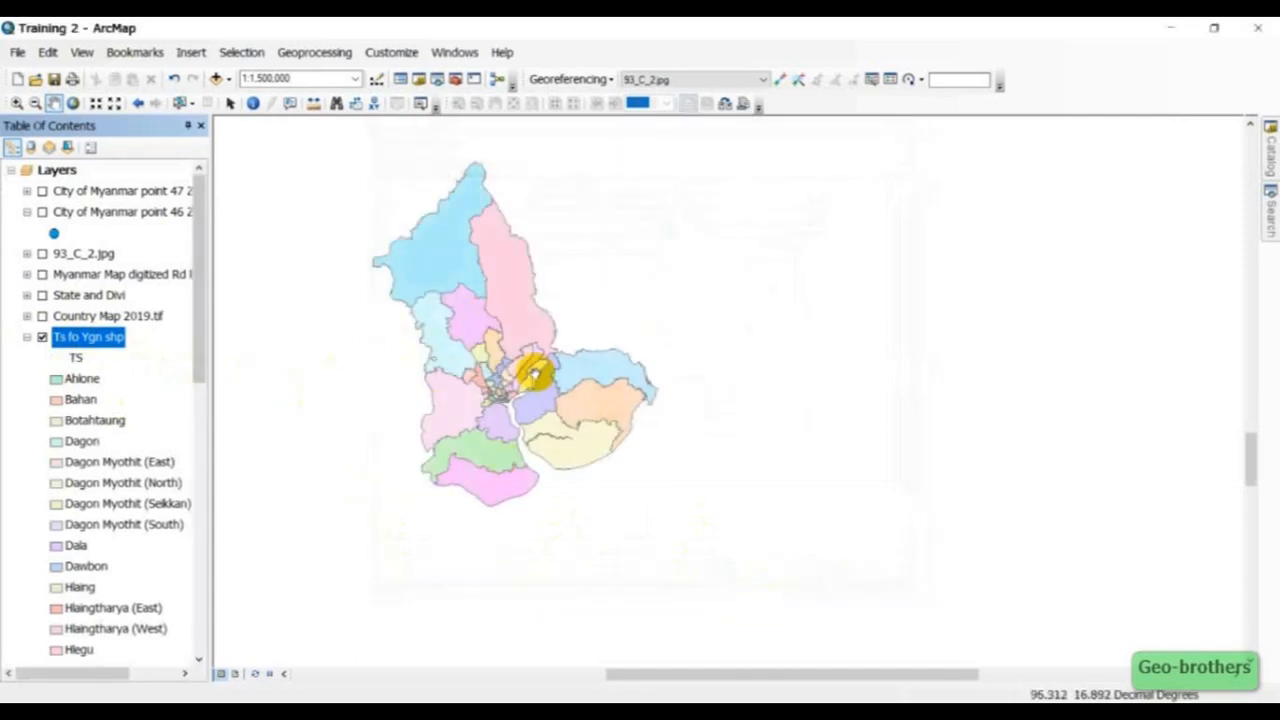
left_click_drag(523, 342, 536, 402)
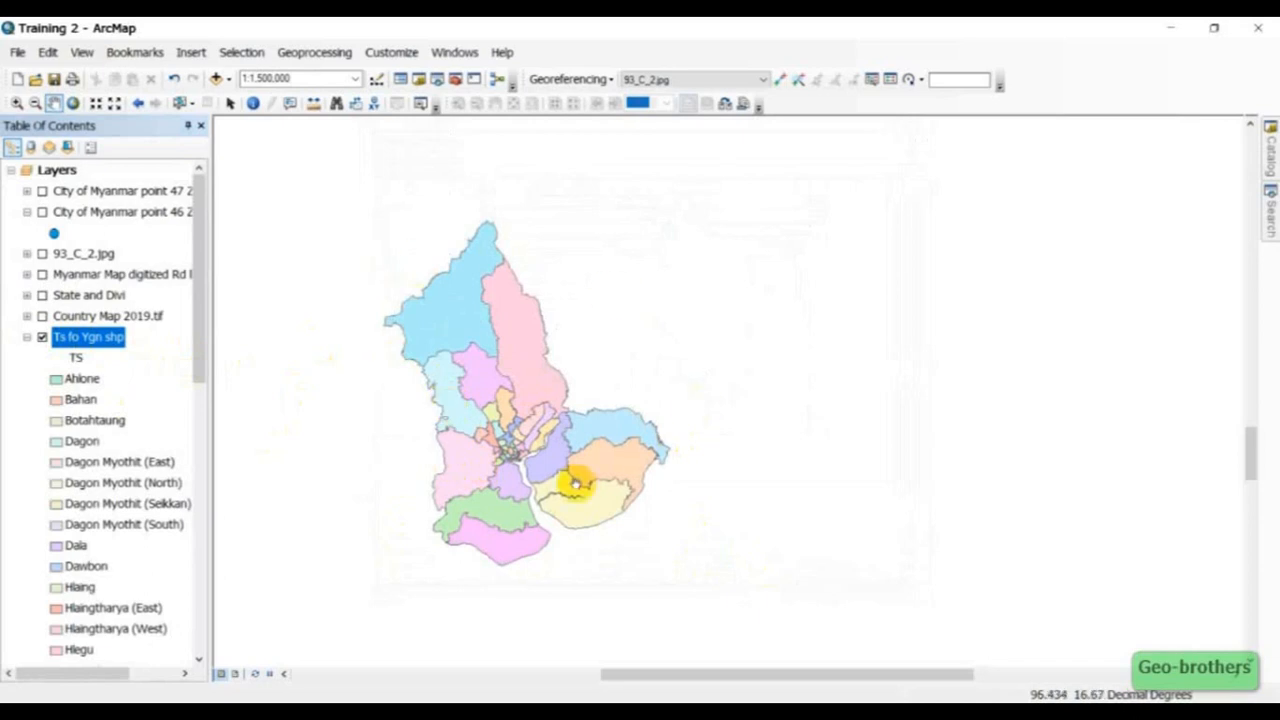
left_click_drag(571, 486, 594, 480)
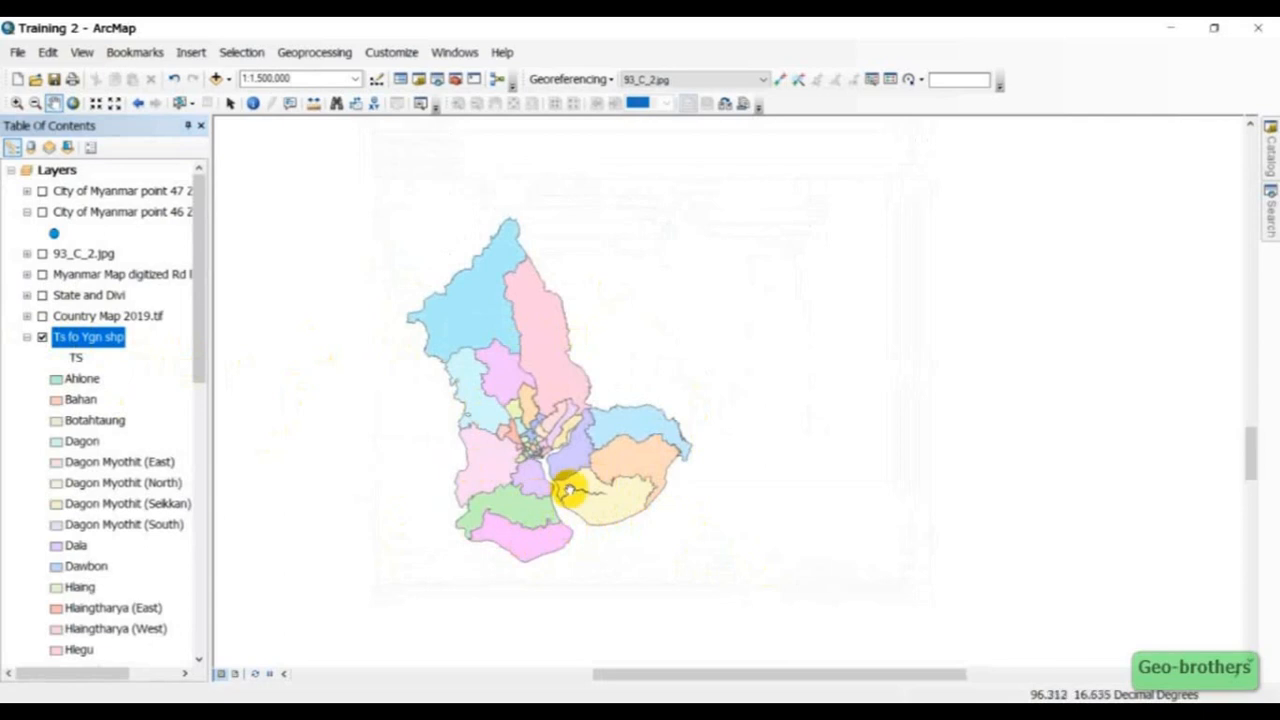
Switch to Layout view and pan the township map at 1:500,000 so the whole area lies inside the page's data frame
left_click(85, 56)
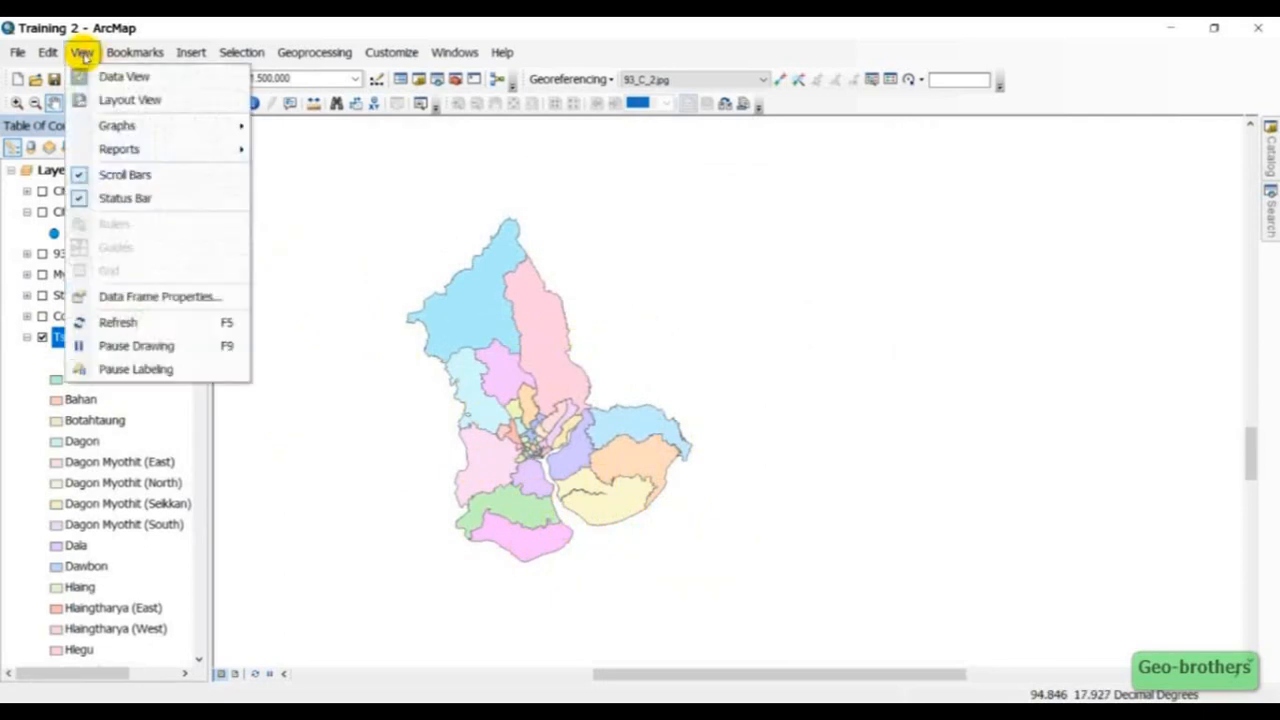
left_click(110, 100)
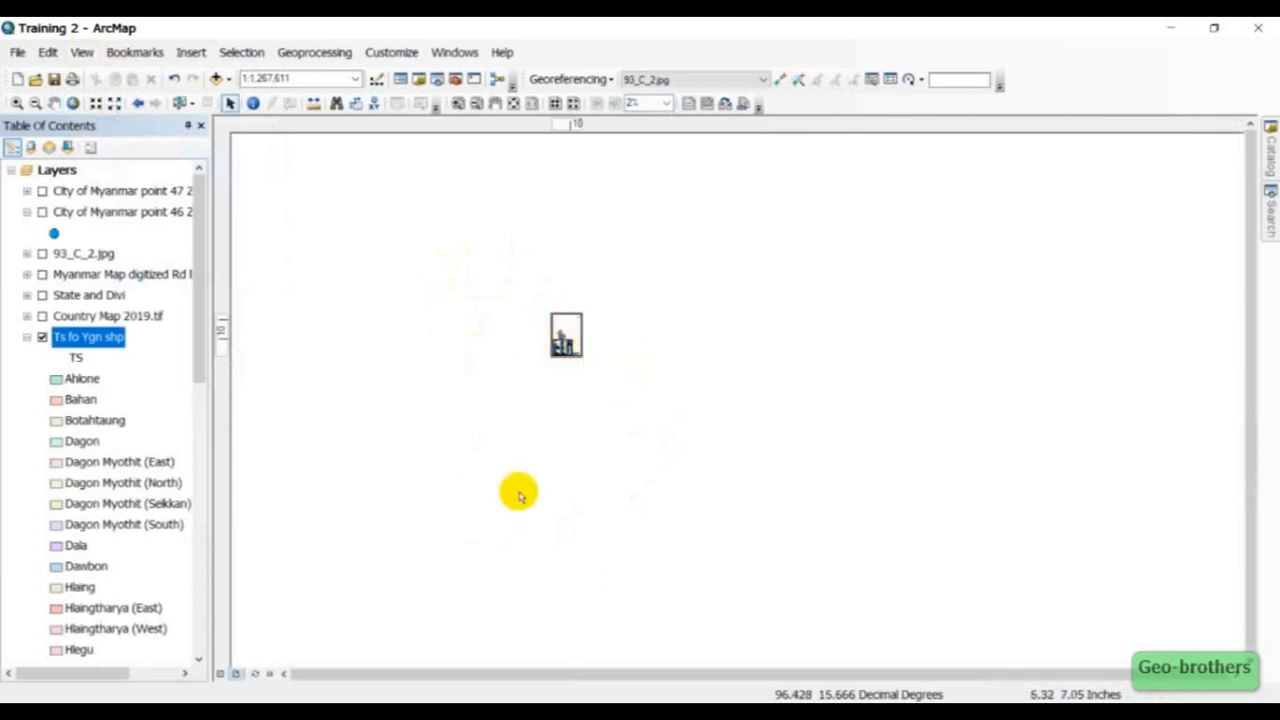
scroll(566, 329, "up", 5)
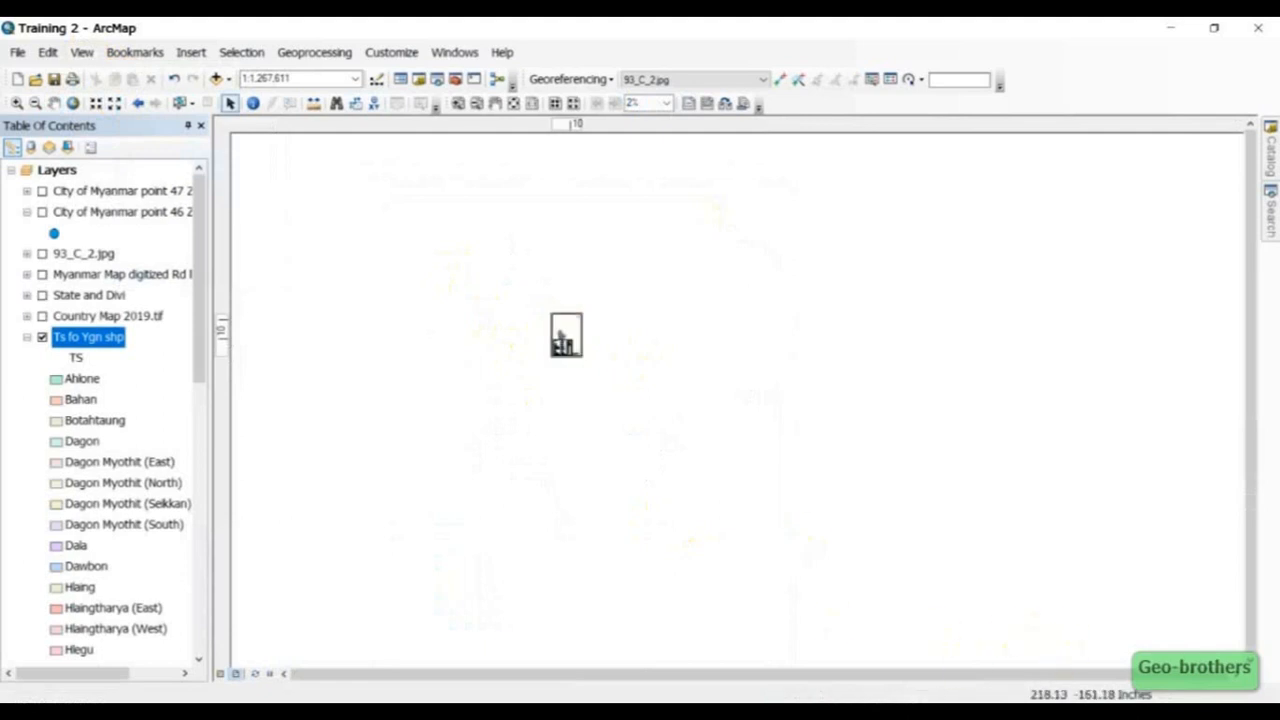
scroll(564, 335, "up", 3)
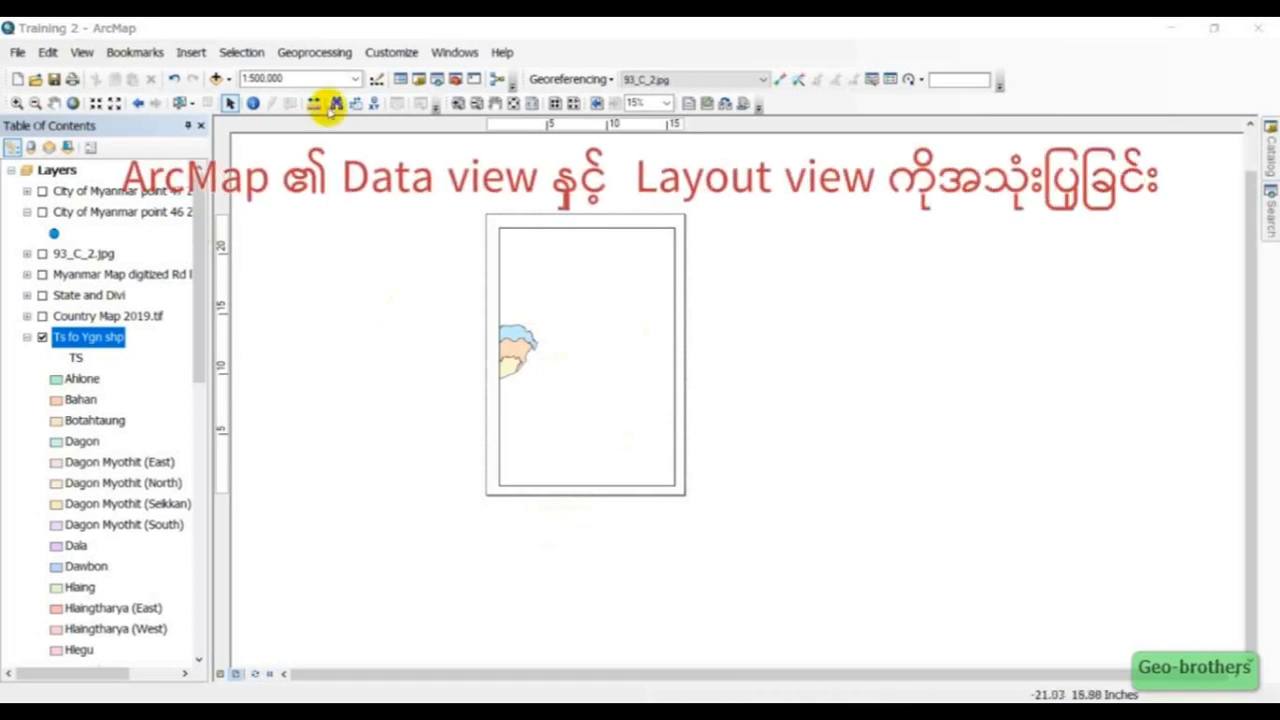
left_click(54, 103)
mouse_move(566, 344)
left_mouse_down()
mouse_move(649, 343)
mouse_move(549, 349)
mouse_move(609, 367)
mouse_move(569, 353)
left_mouse_up()
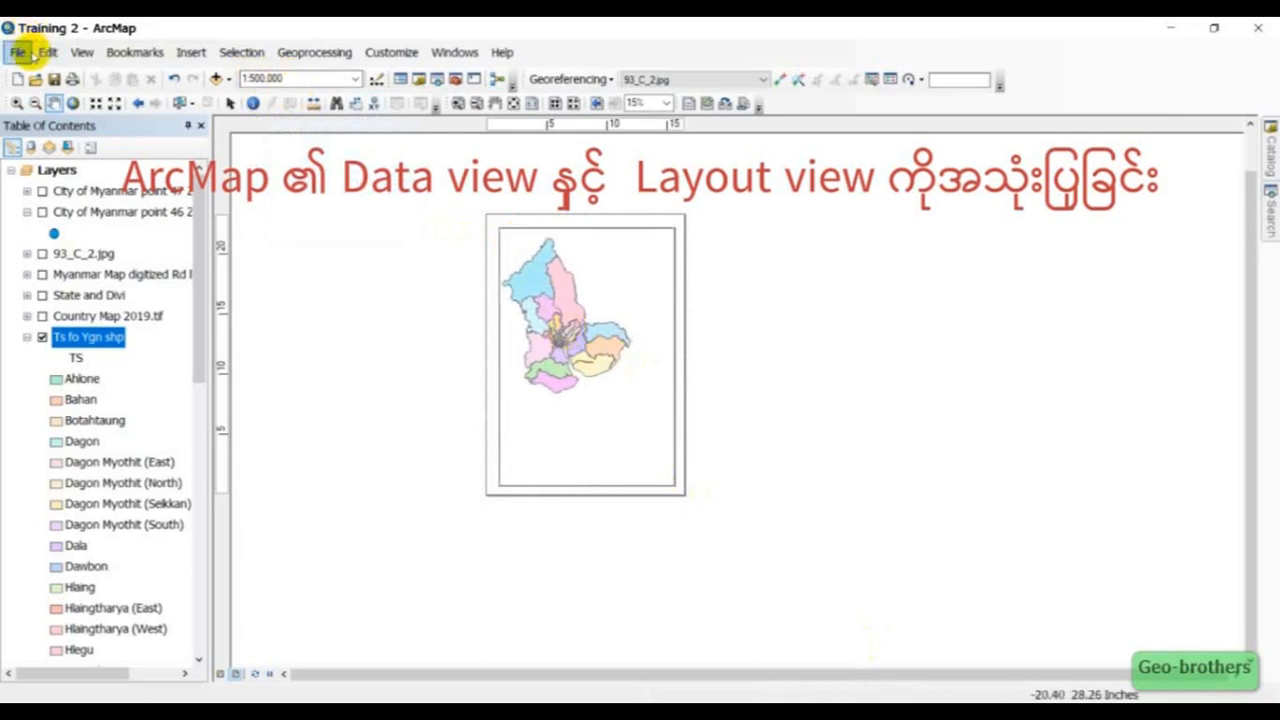
Choose Adobe PDF as the printer in the page and print setup and accept the remaining paper settings
left_click(19, 54)
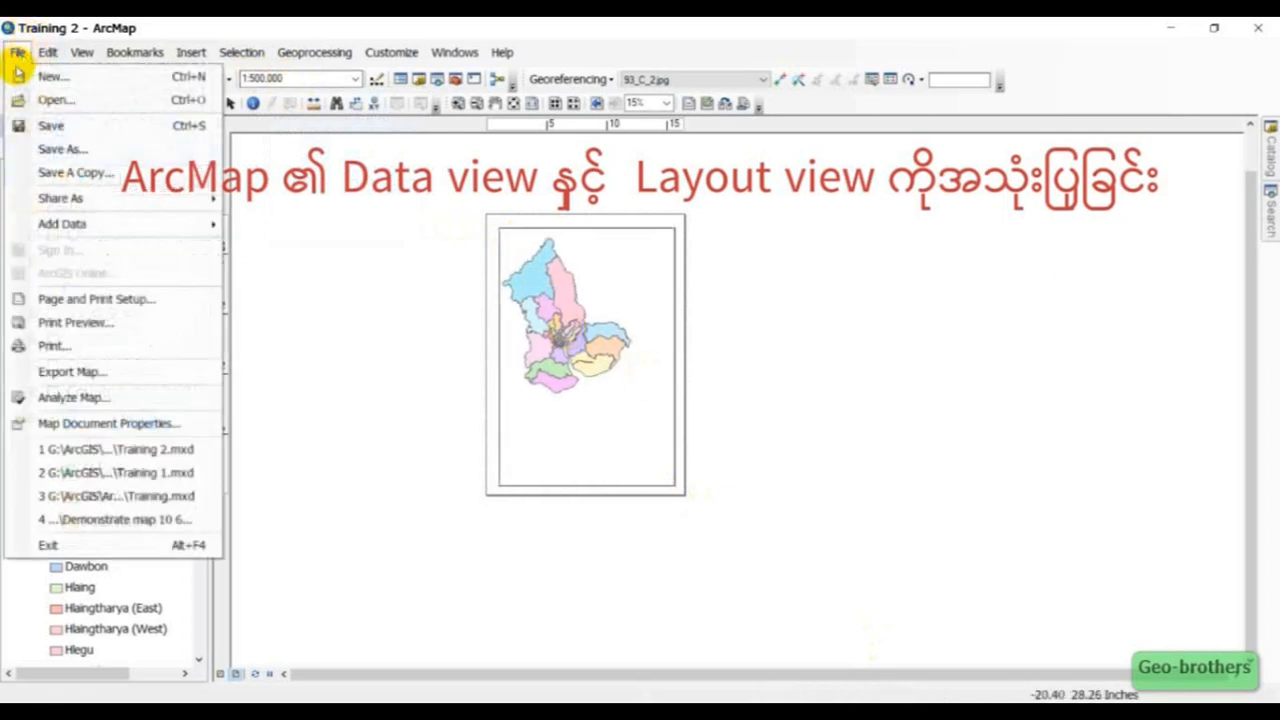
left_click(113, 306)
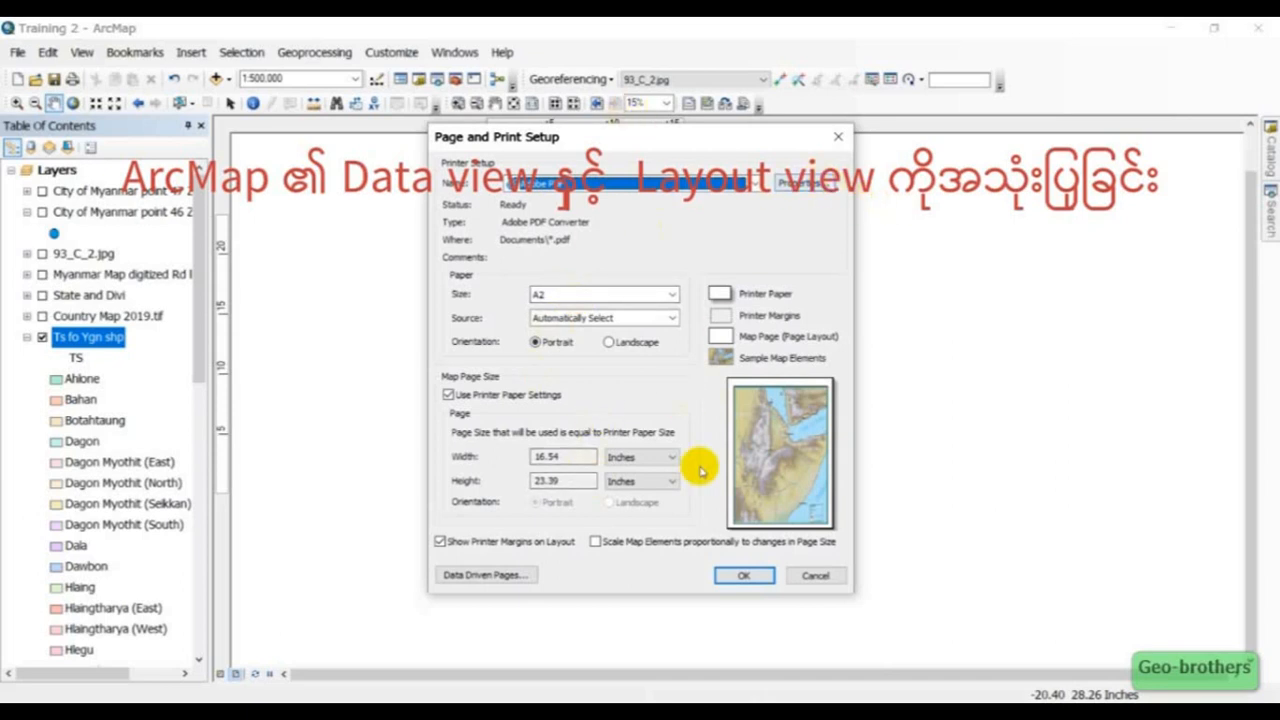
left_click(752, 186)
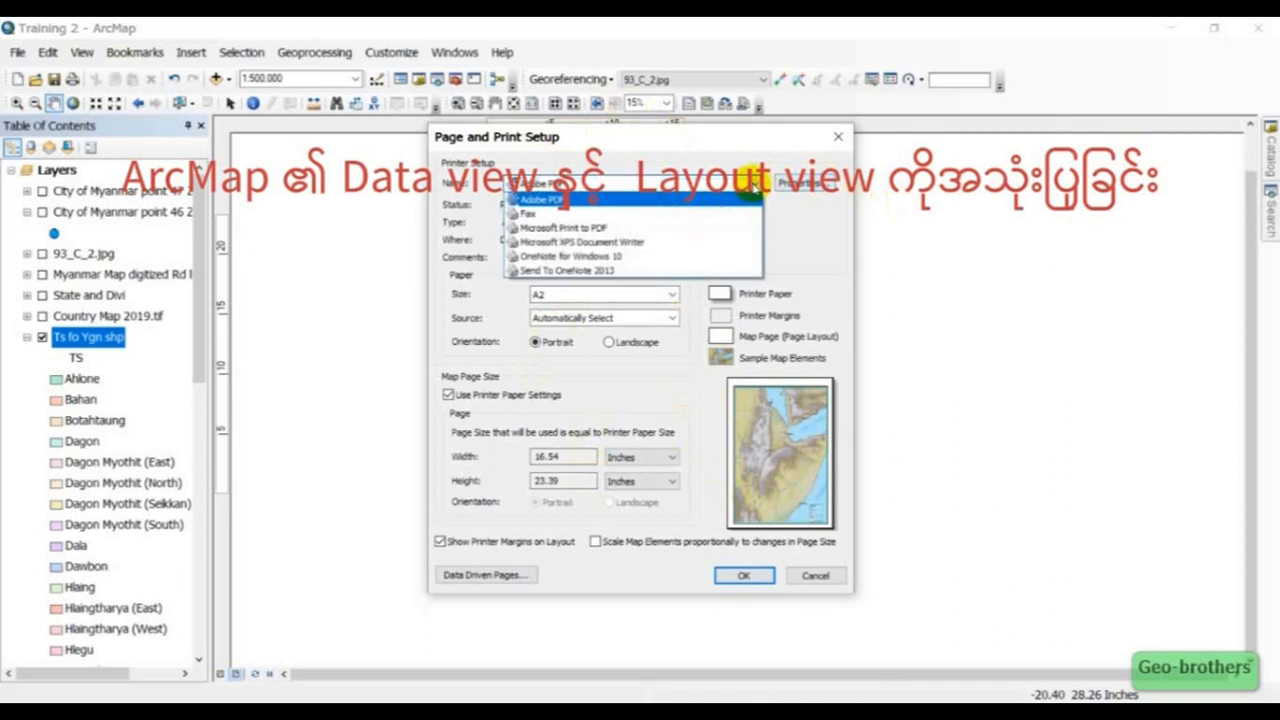
left_click(596, 205)
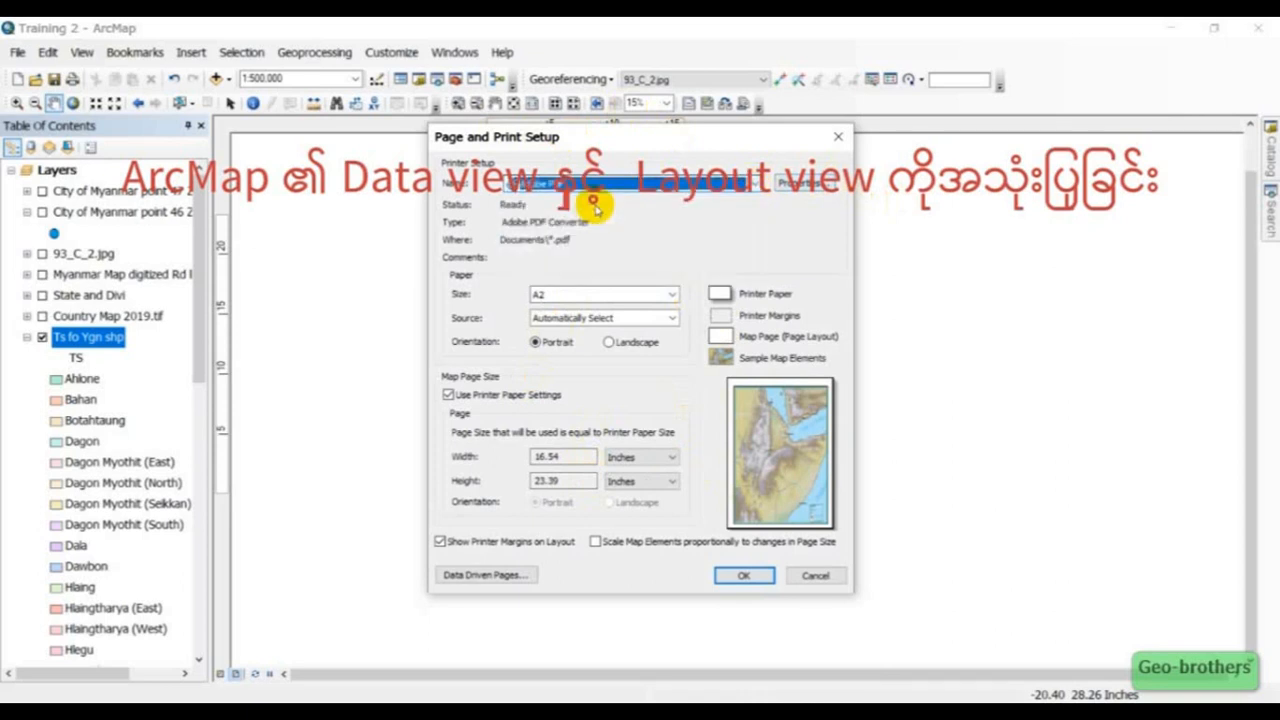
left_click(752, 577)
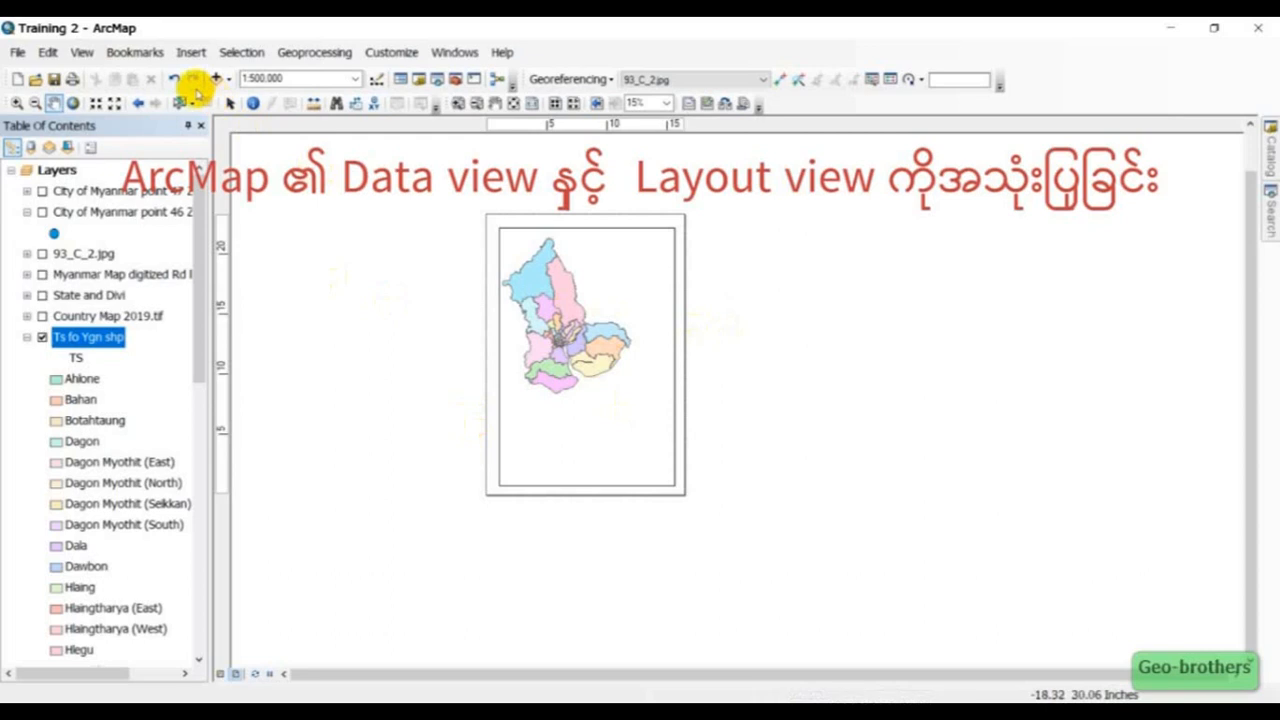
Start a two-column legend for the Ts fo Ygn shp layer, keeping the default title Legend and its font settings
left_click(190, 52)
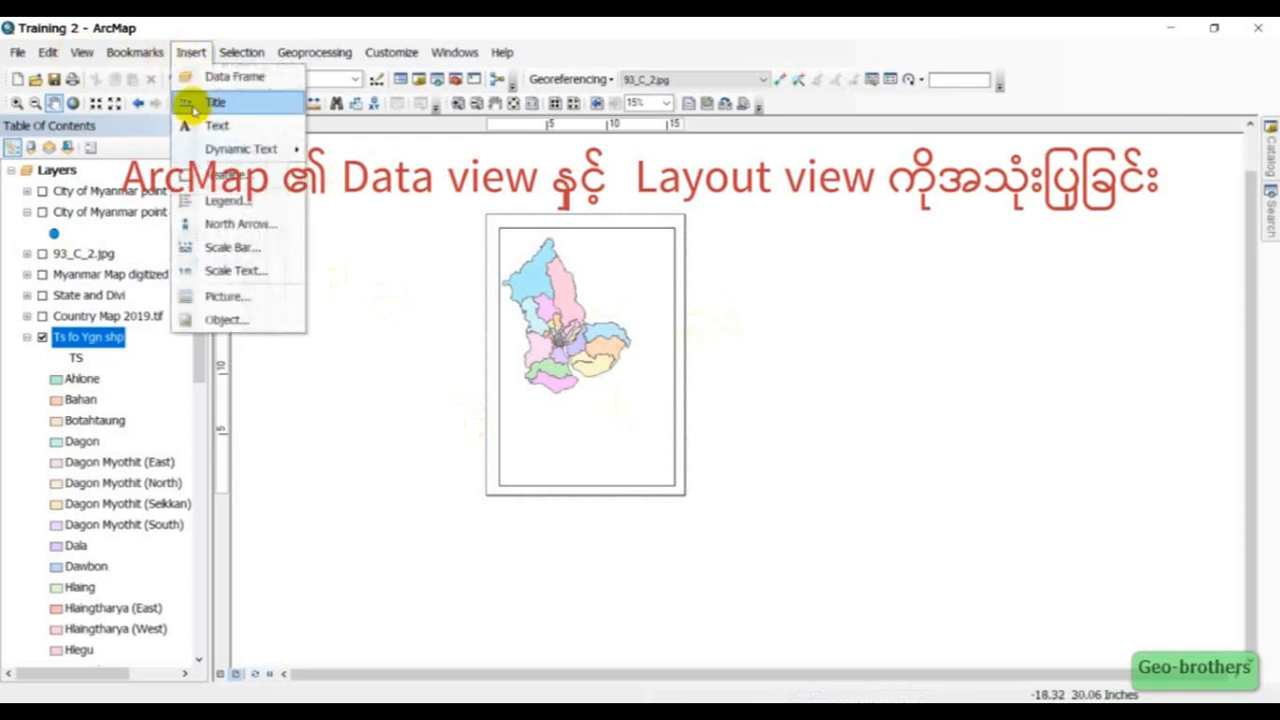
left_click(224, 201)
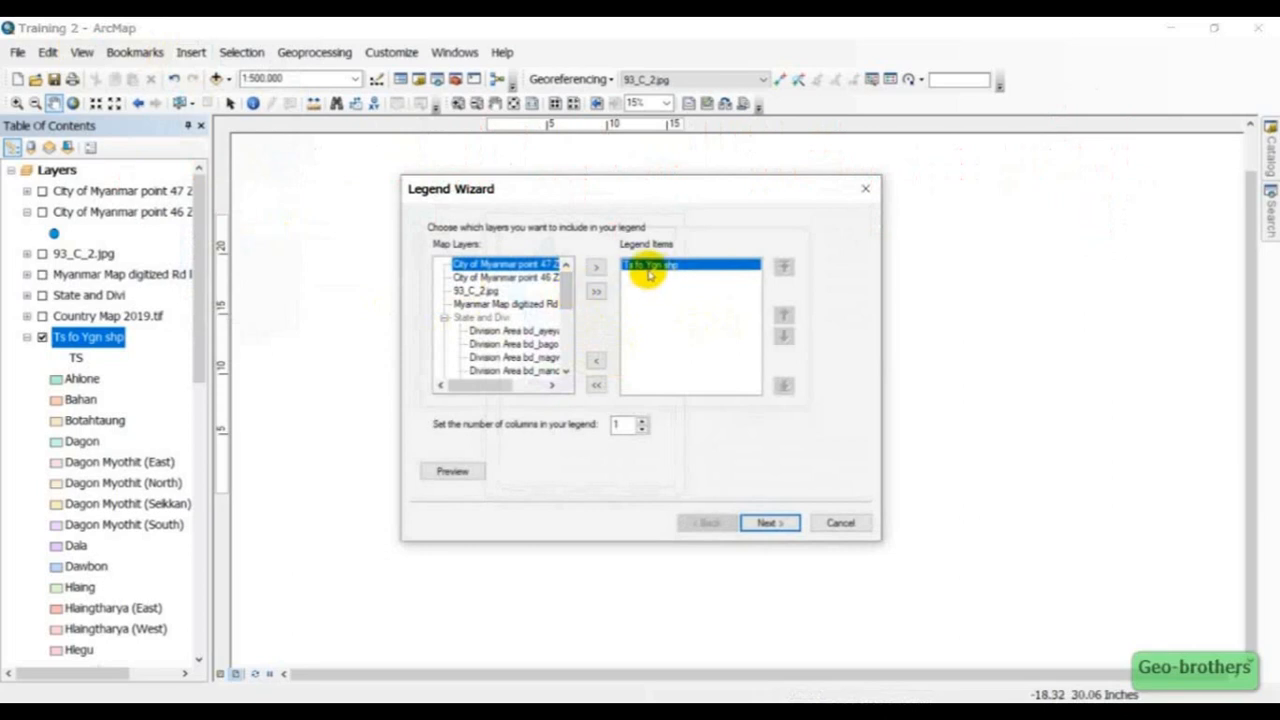
left_click_drag(570, 286, 565, 306)
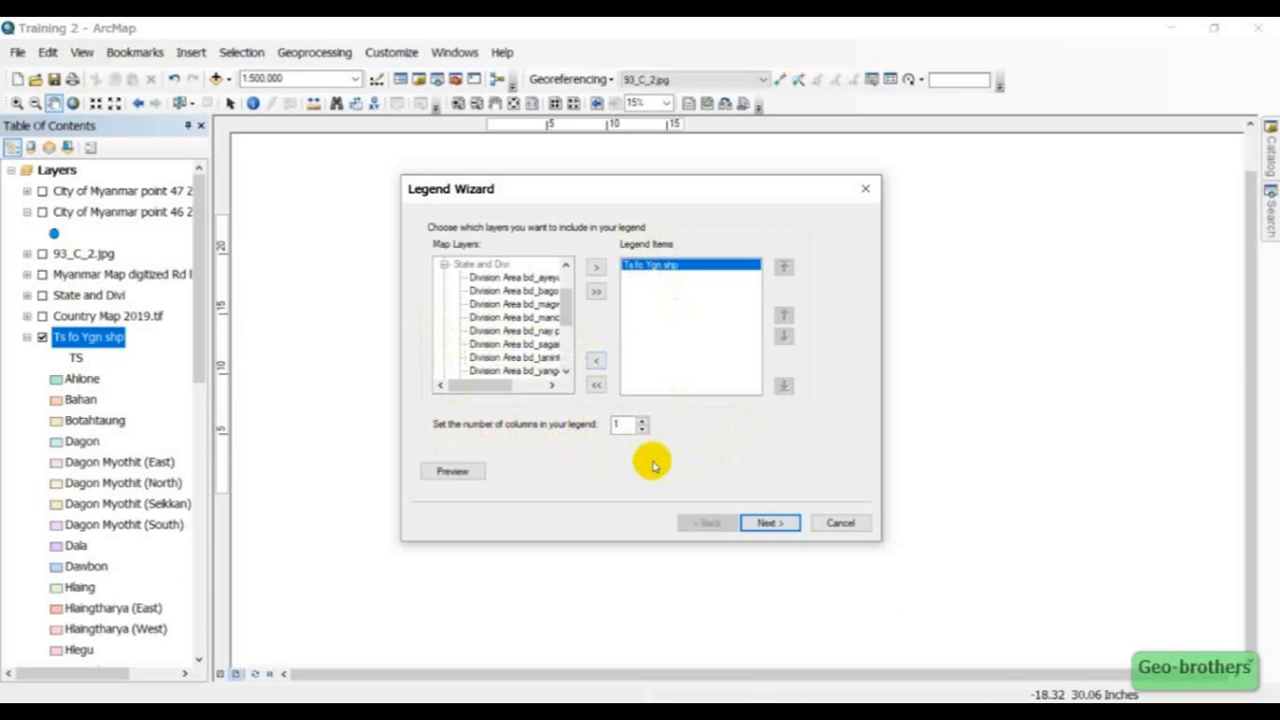
double_click(622, 426)
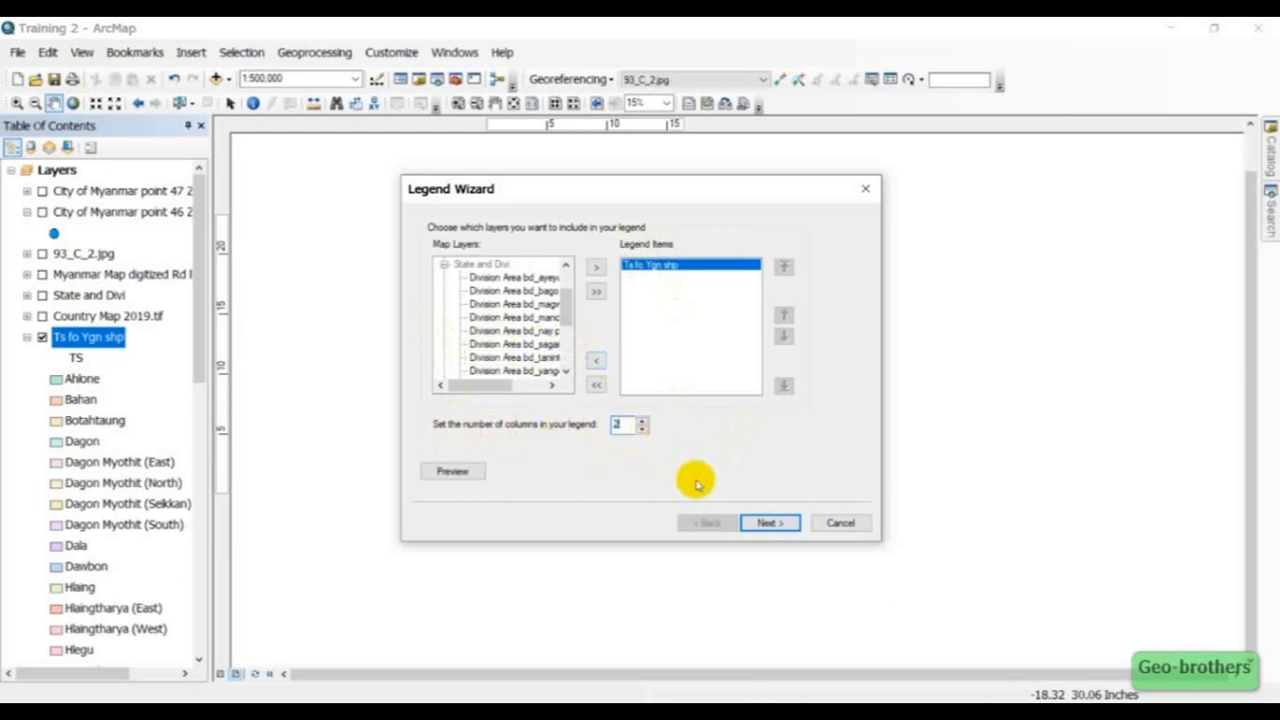
left_click(781, 524)
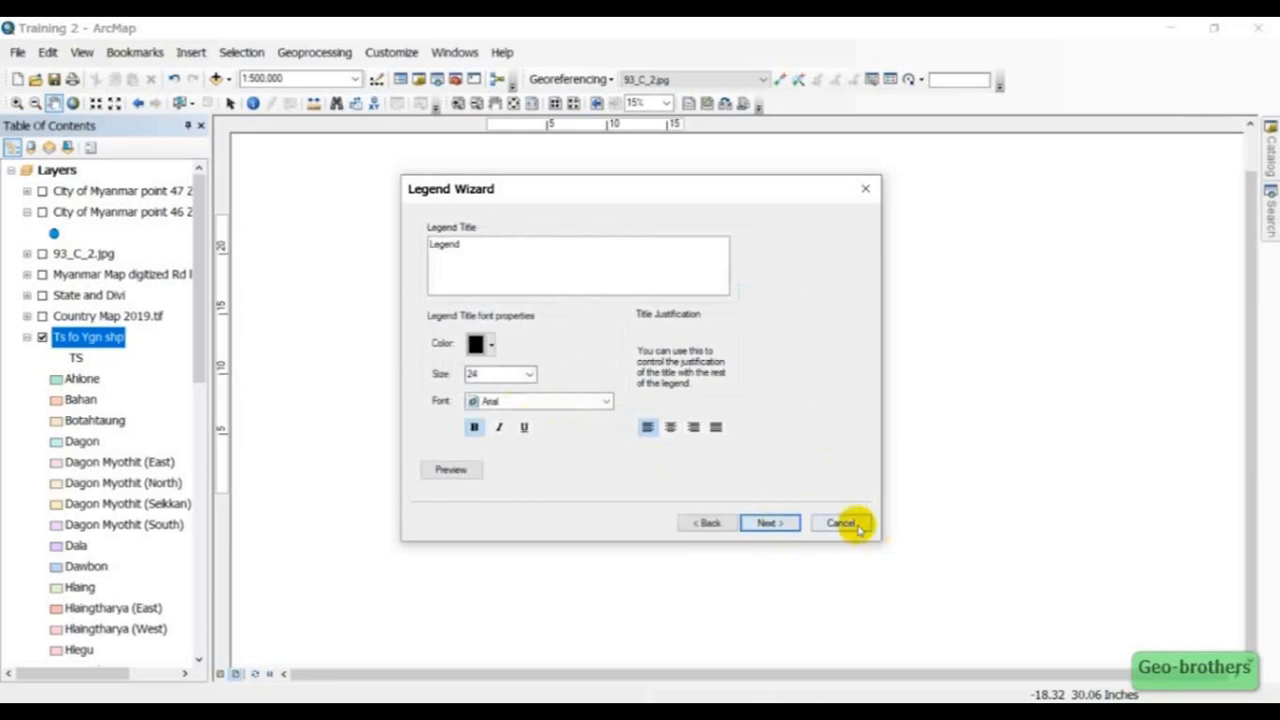
left_click(768, 523)
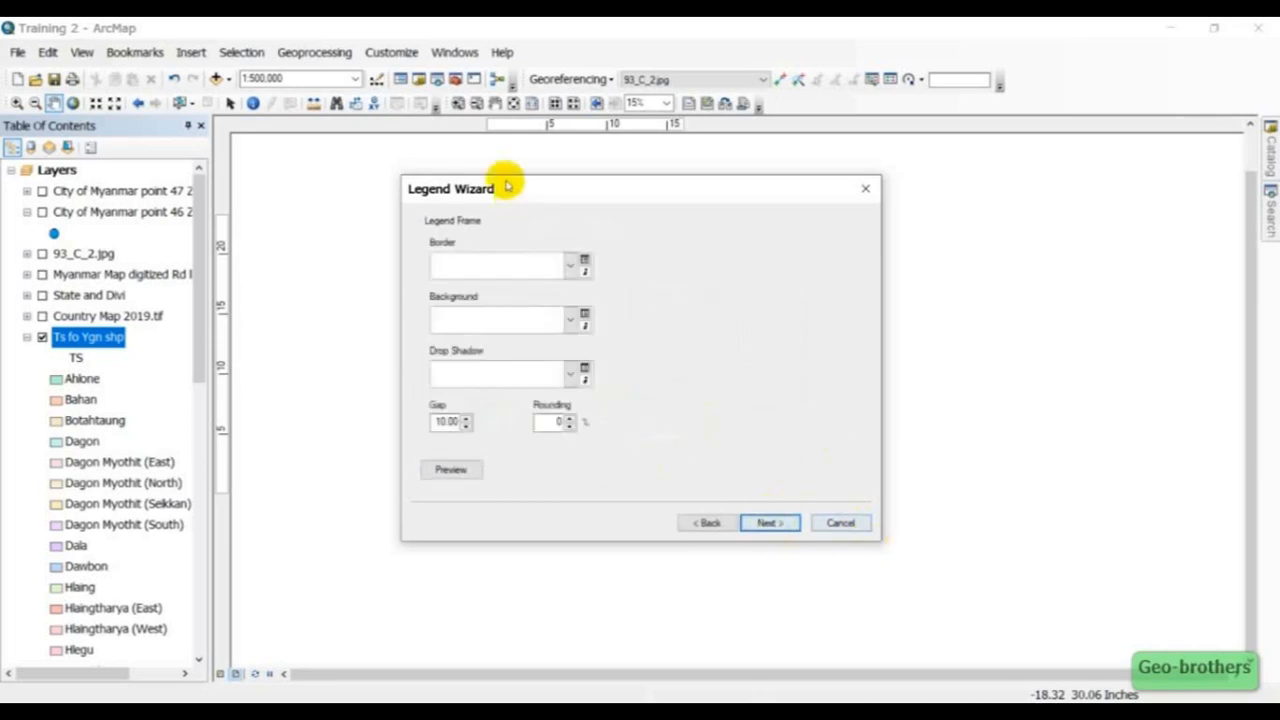
Give the two-column legend a 0.5 Point border and insert it with the default patch and spacing settings
left_click(572, 268)
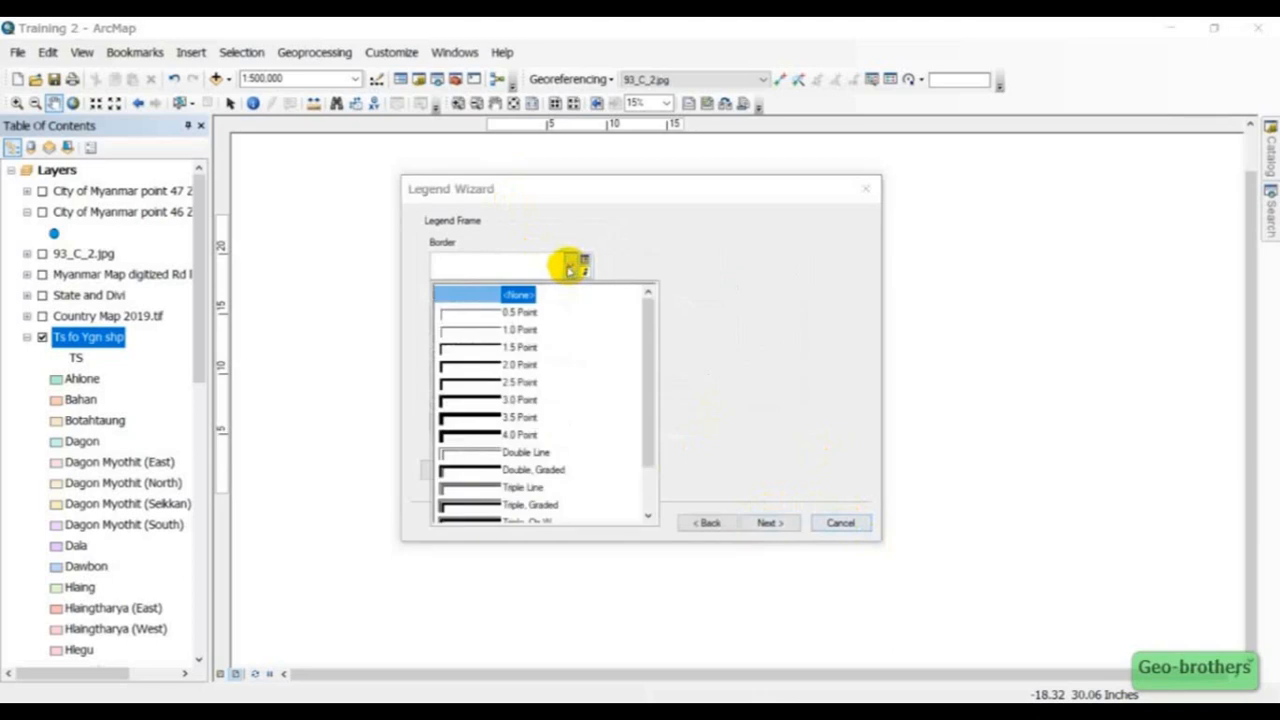
left_click(480, 308)
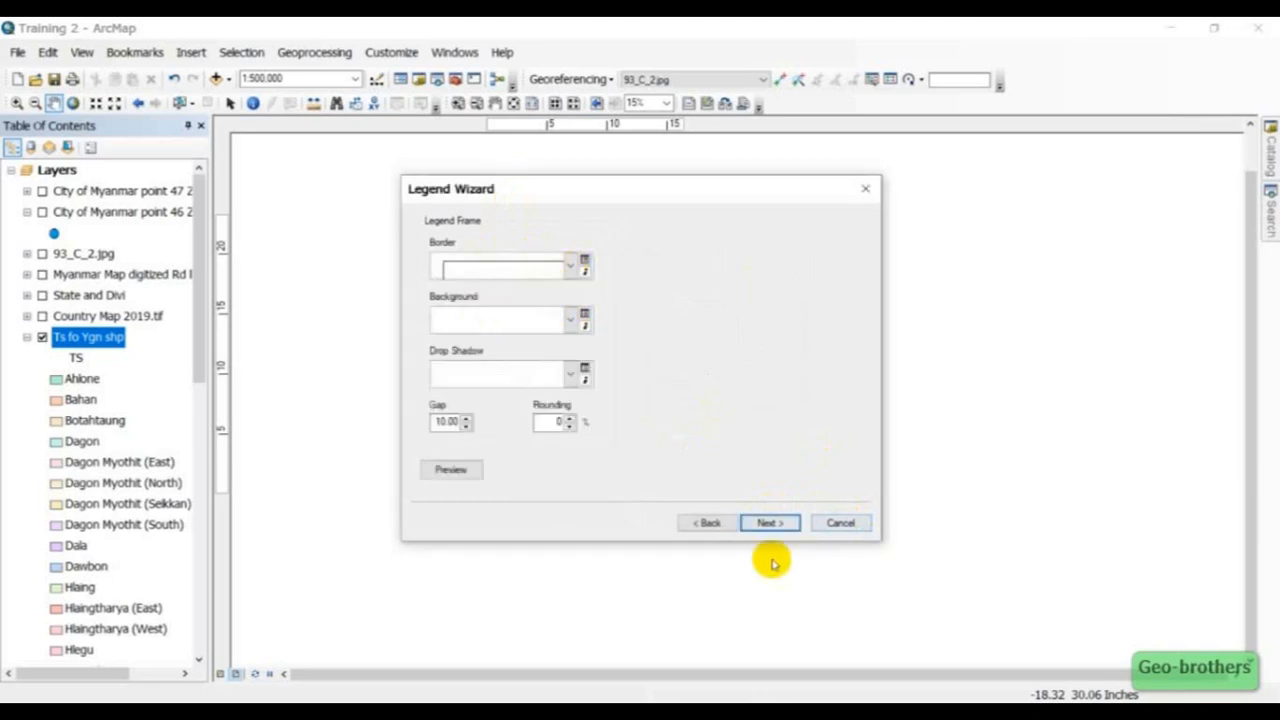
left_click(768, 523)
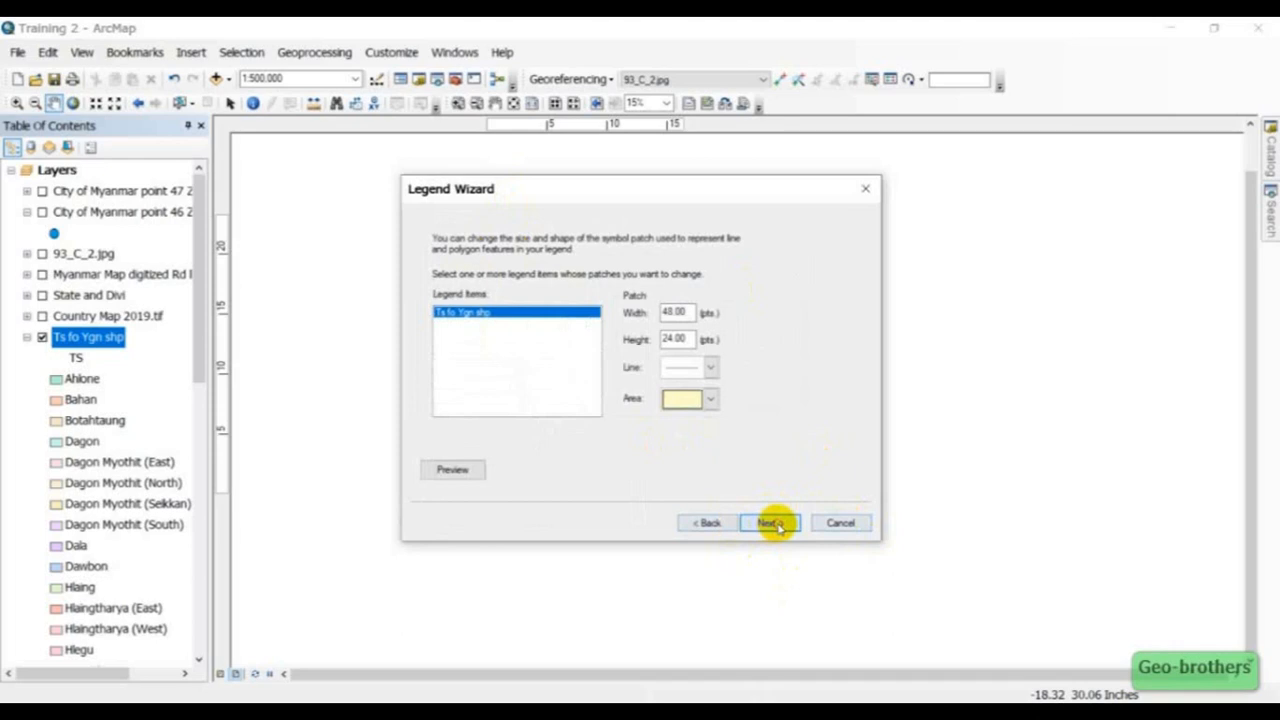
left_click(772, 523)
left_click(772, 523)
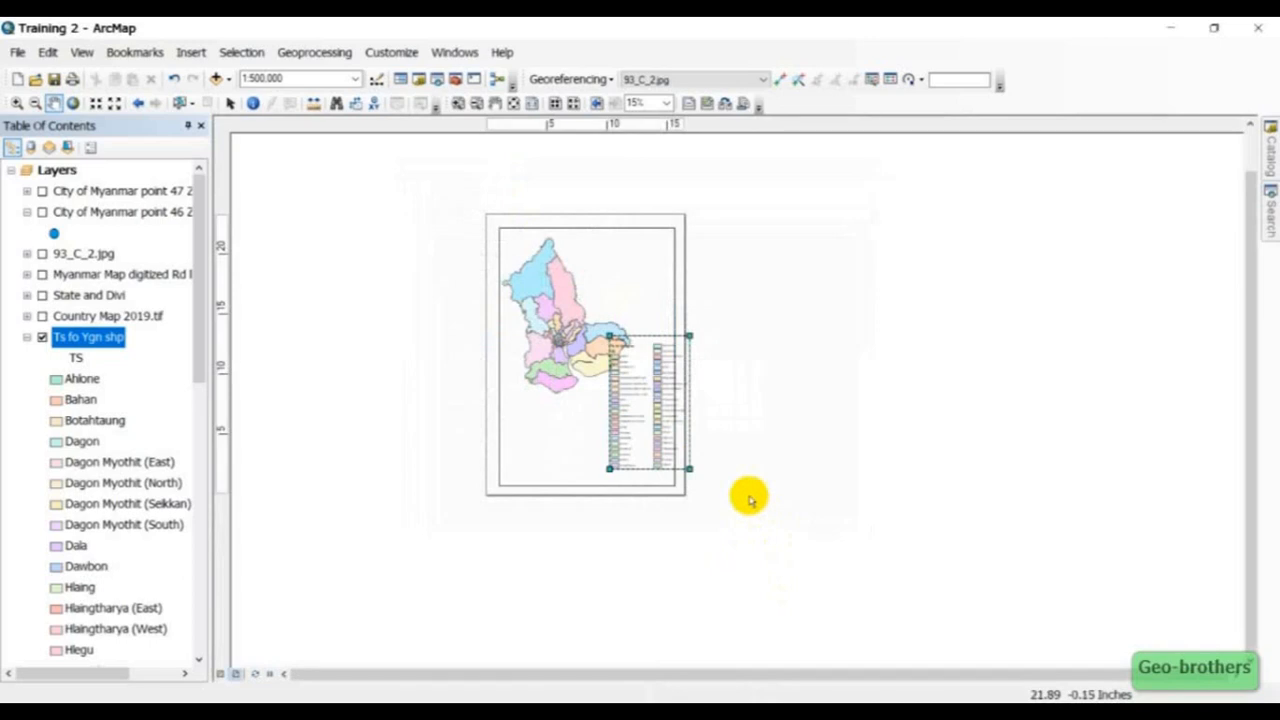
Try the two-column legend below the townships and delete it from the page
left_click_drag(648, 385, 555, 450)
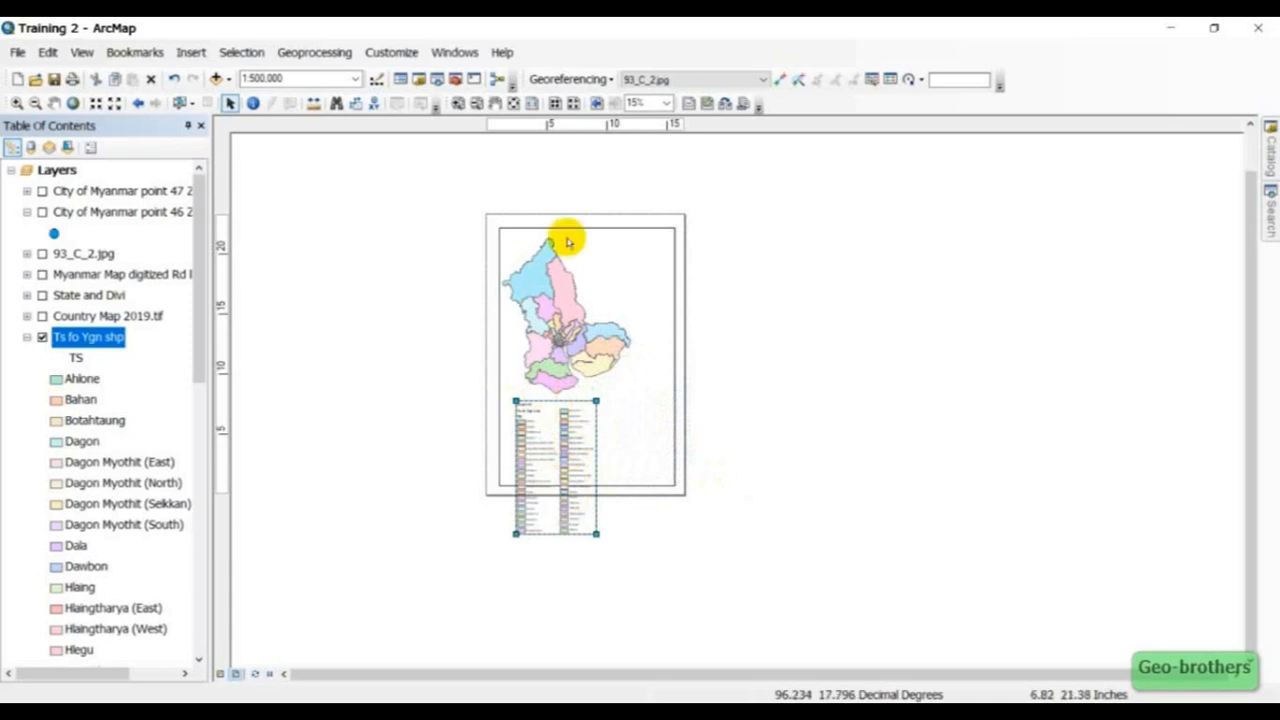
right_click(555, 435)
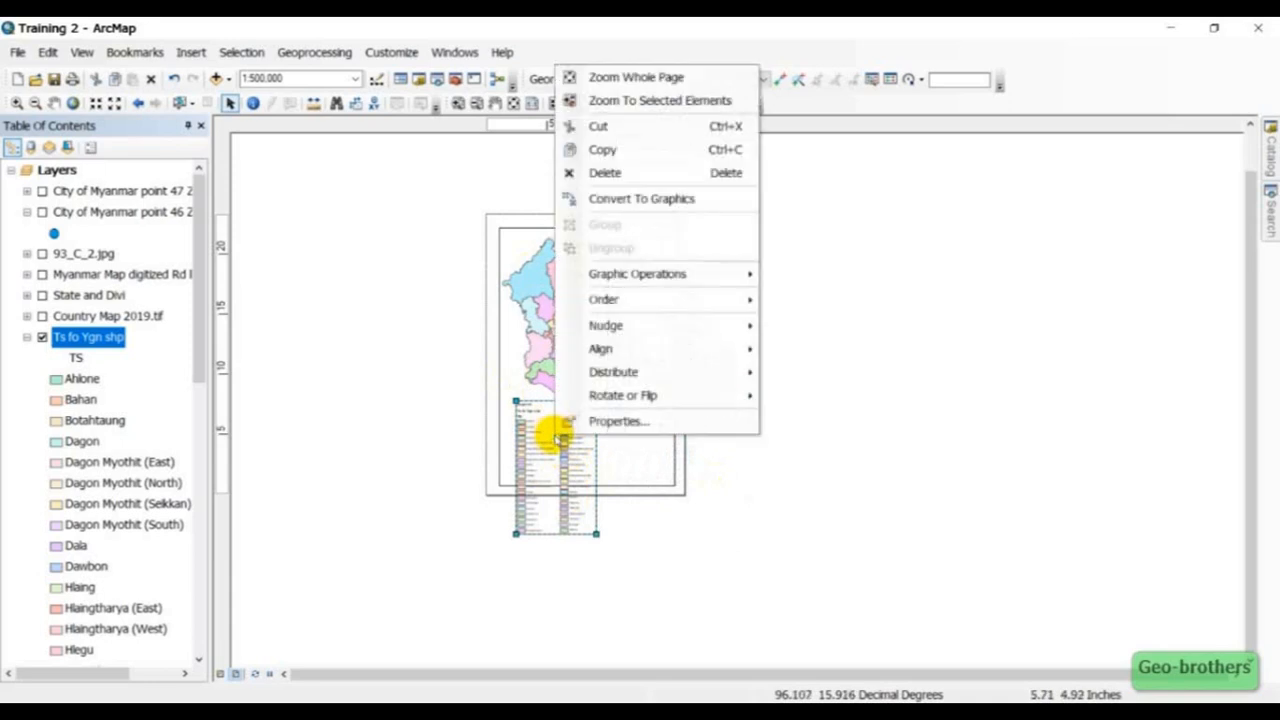
left_click(598, 175)
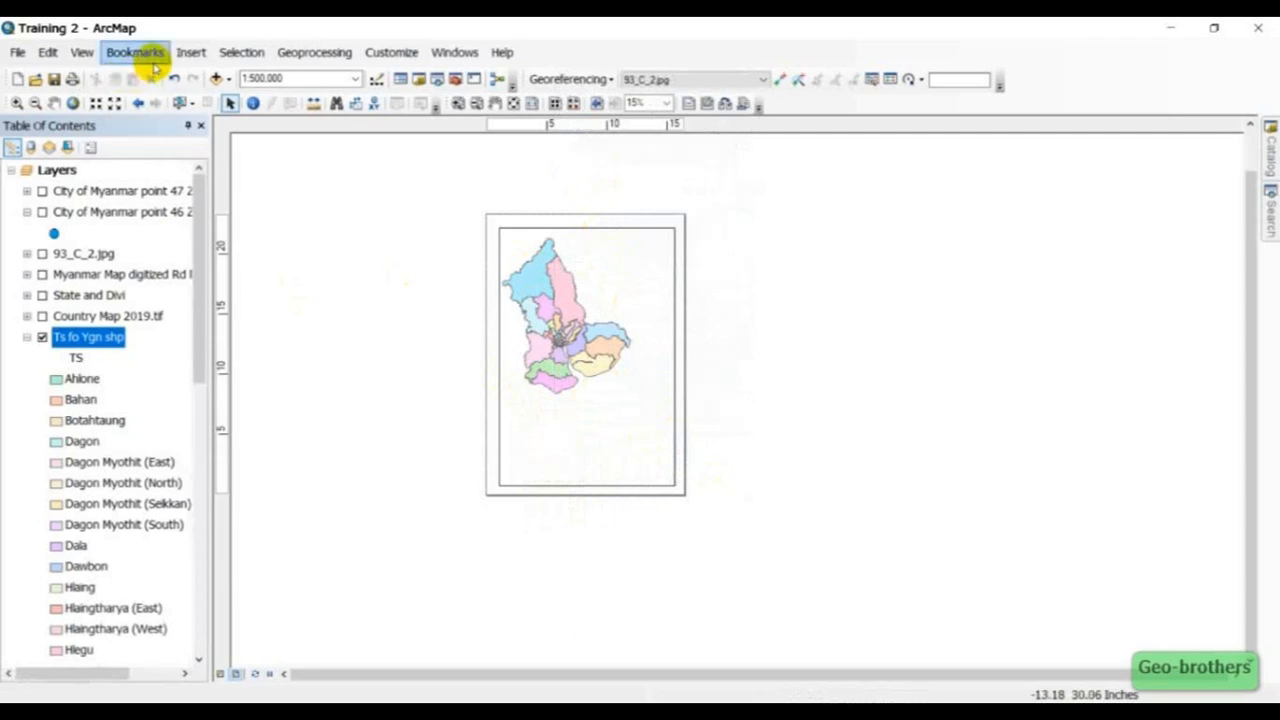
Start a new legend for the Ts fo Ygn shp layer with three columns, keeping the default title and font
left_click(190, 52)
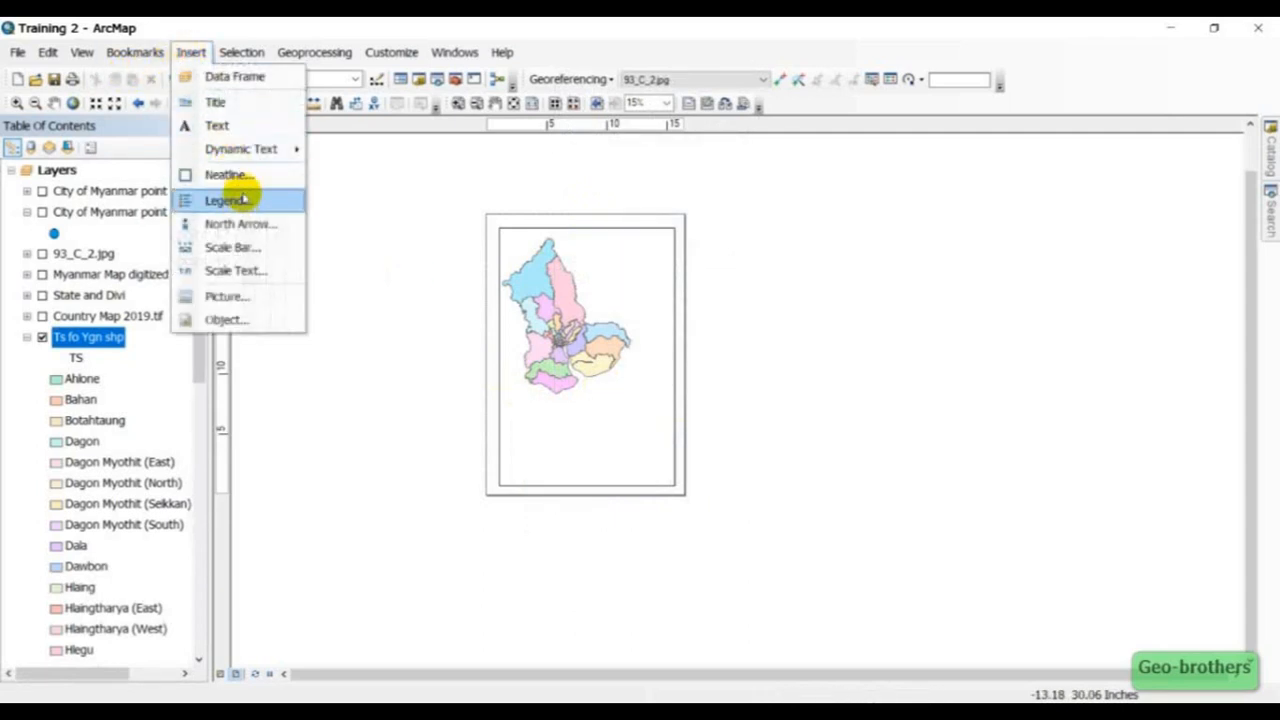
left_click(237, 203)
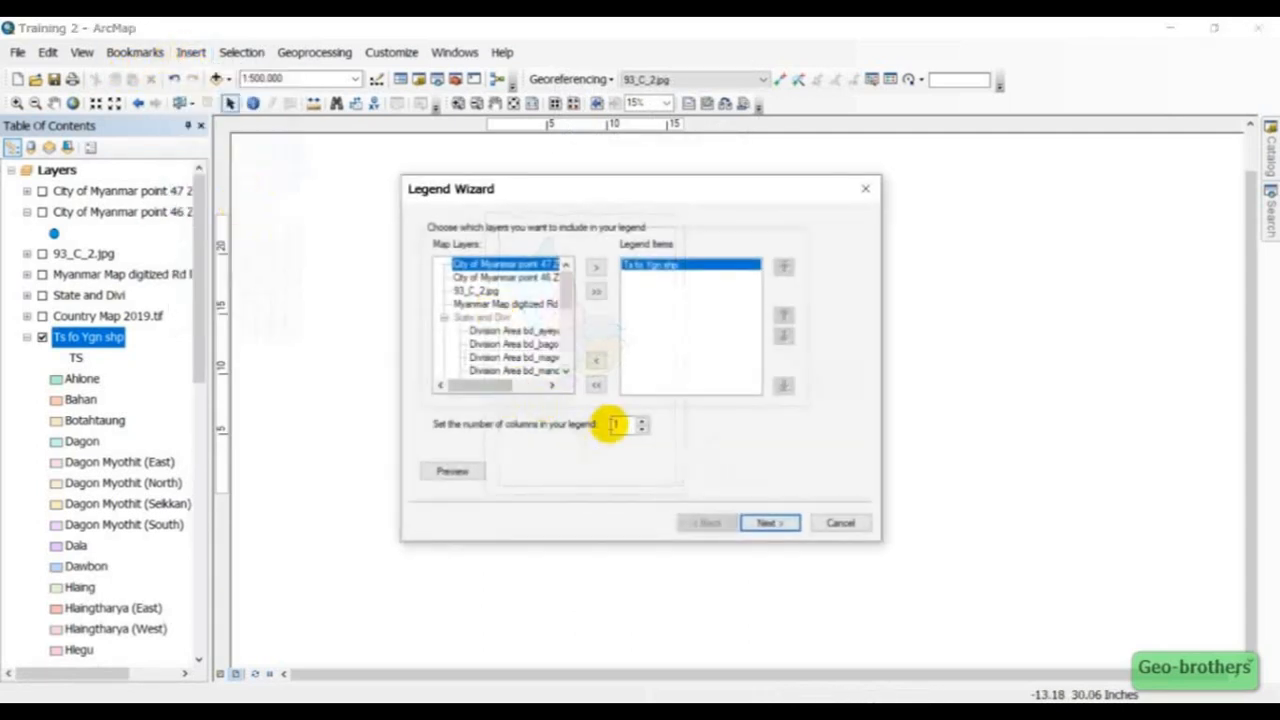
left_click(620, 426)
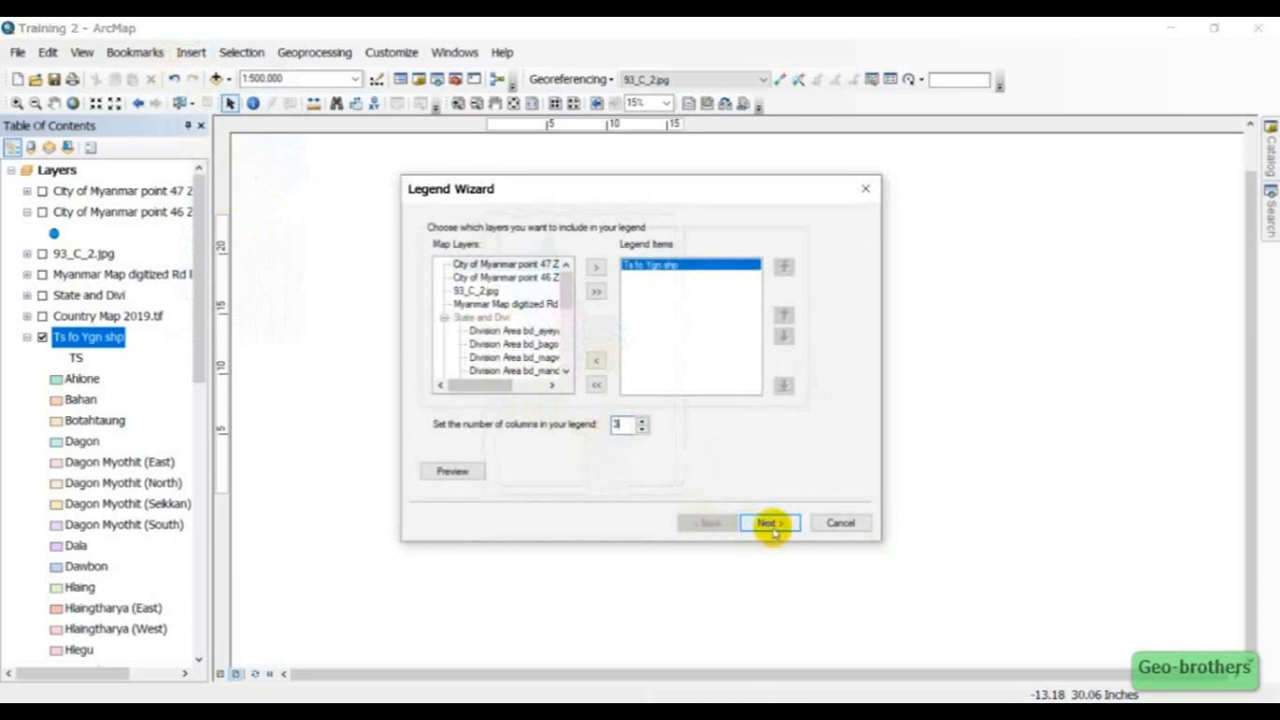
left_click(770, 523)
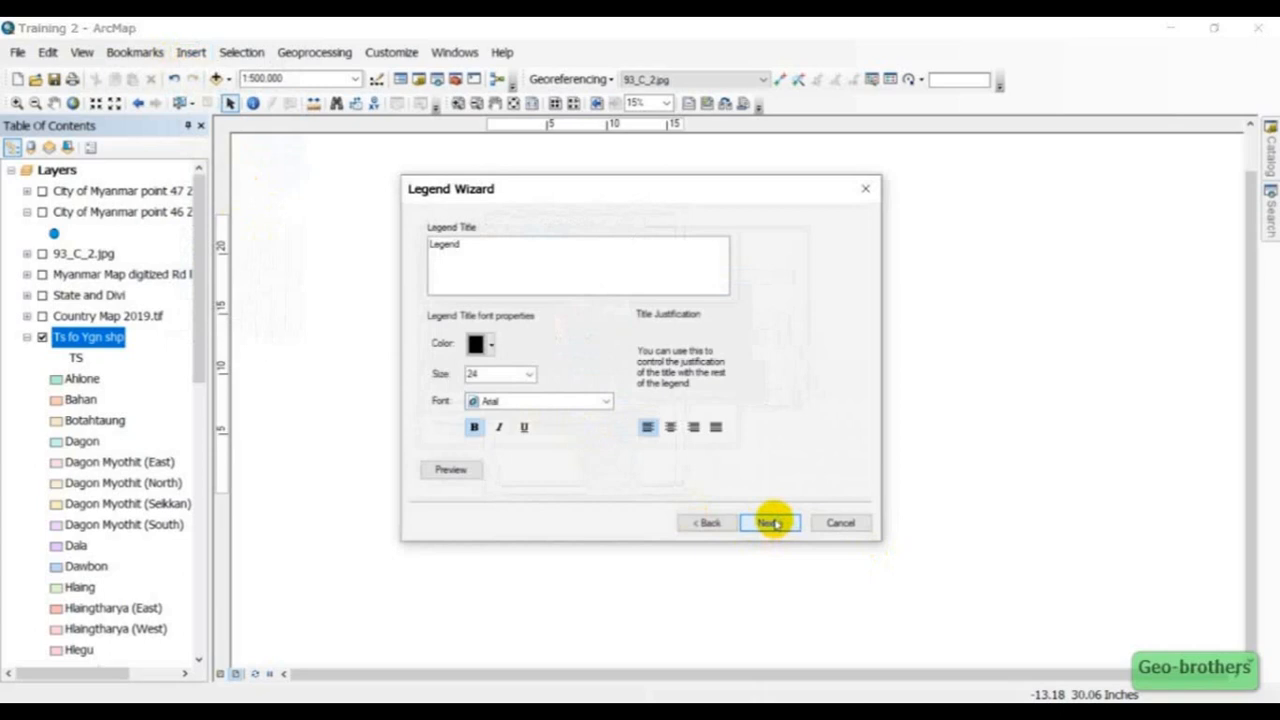
left_click(772, 523)
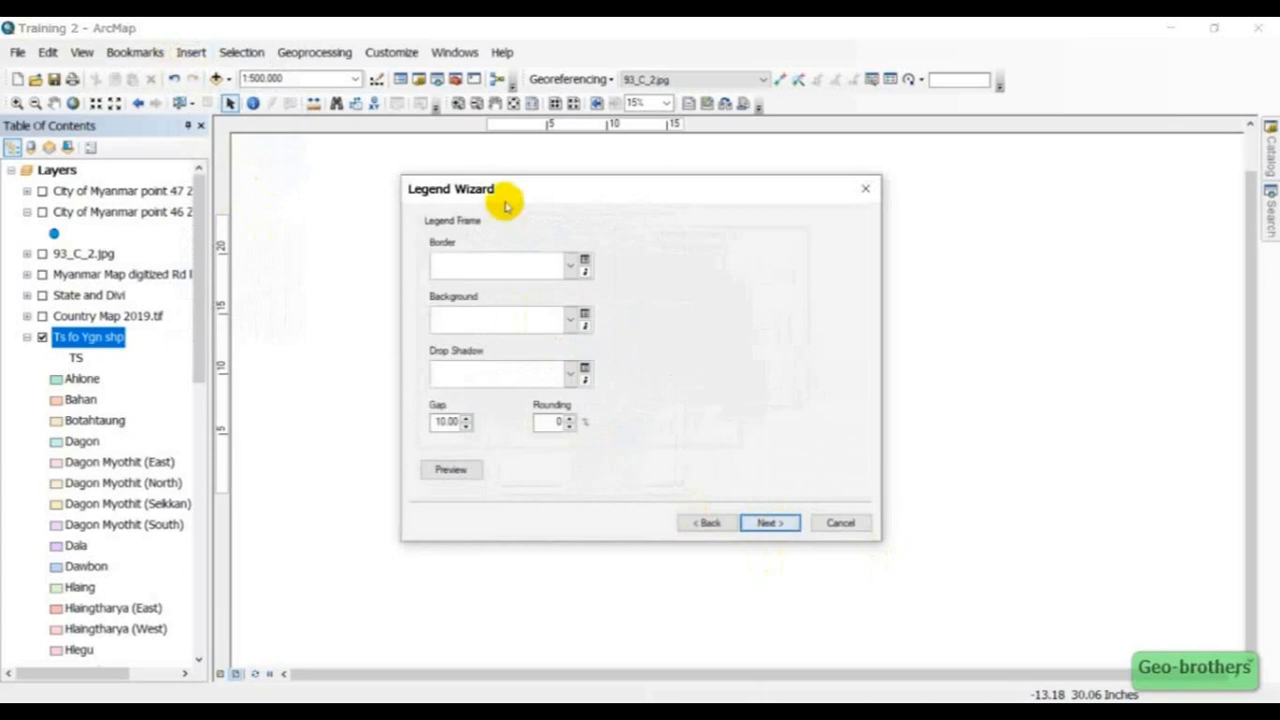
Add a 0.5 Point border to the three-column legend, insert it with default patches and spacing, and place it below the townships
left_click(573, 268)
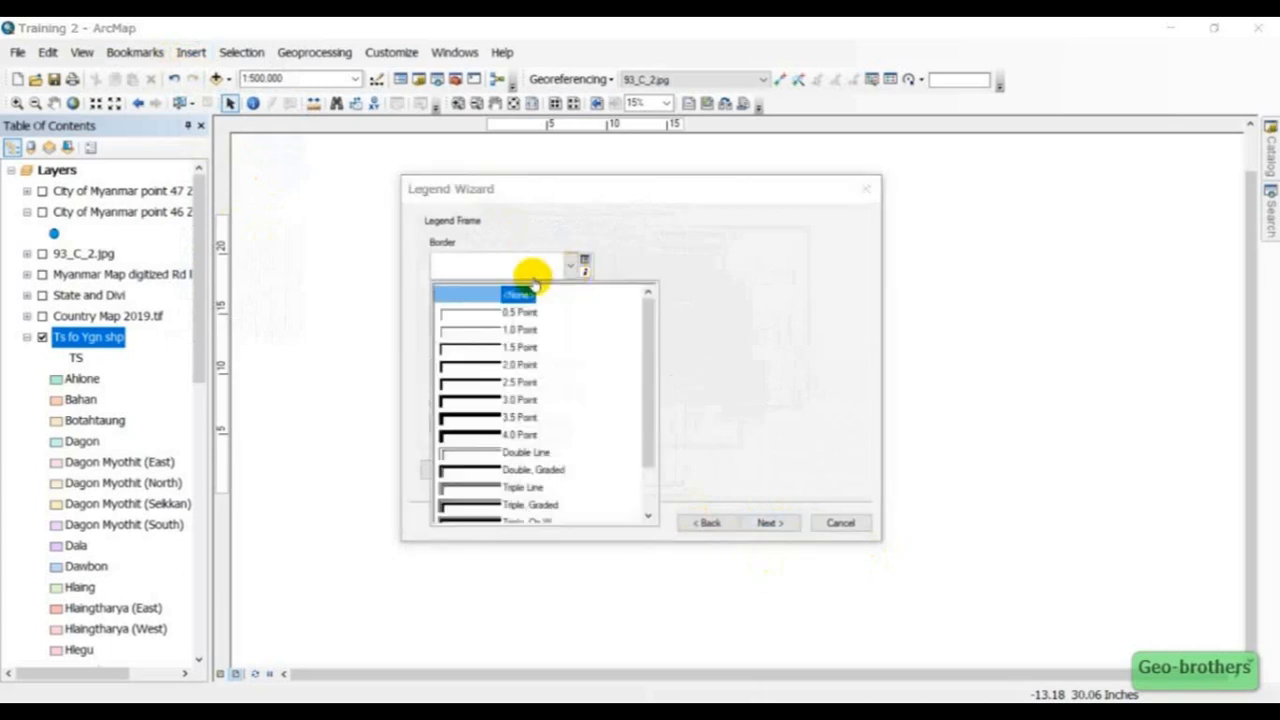
left_click(500, 320)
left_click(769, 523)
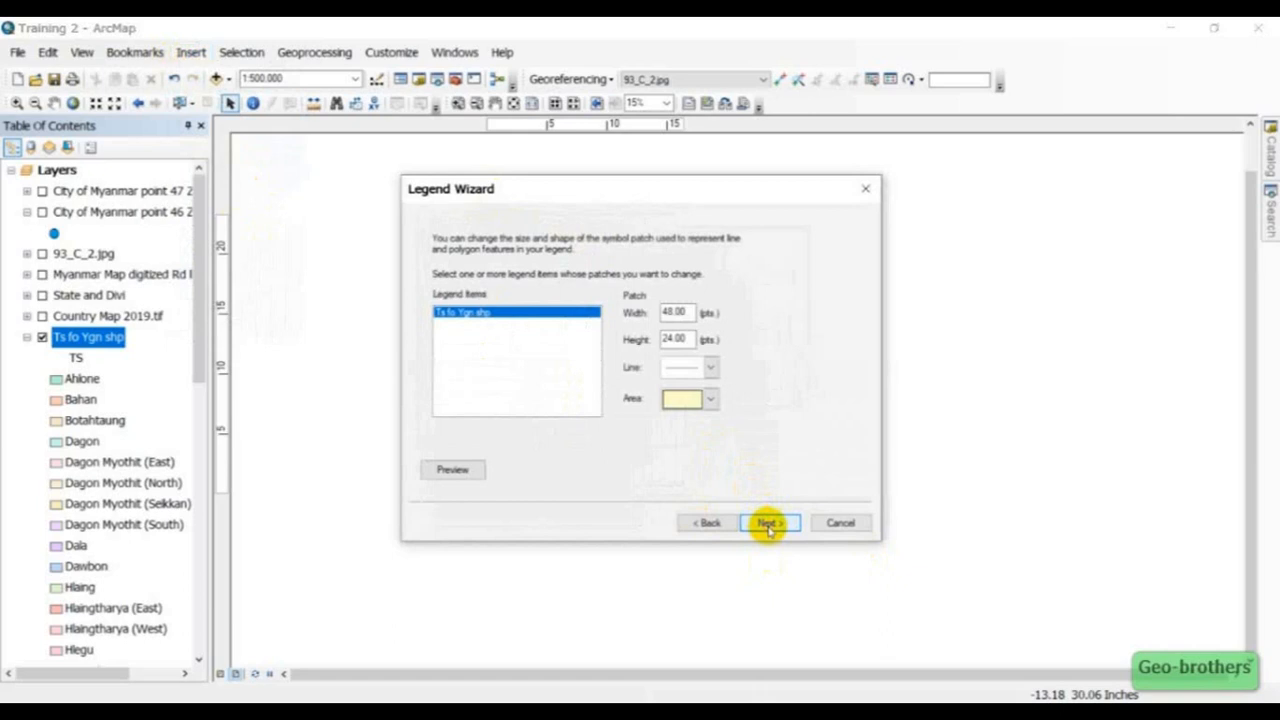
left_click(770, 523)
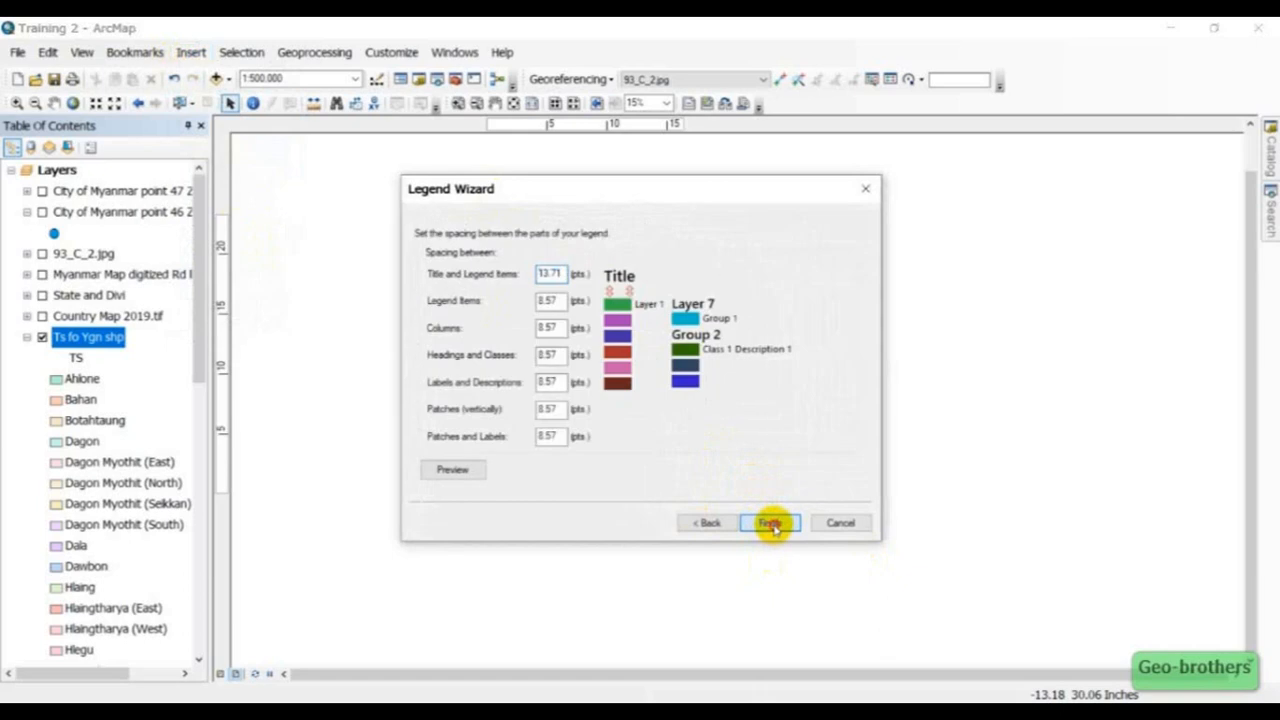
left_click(770, 523)
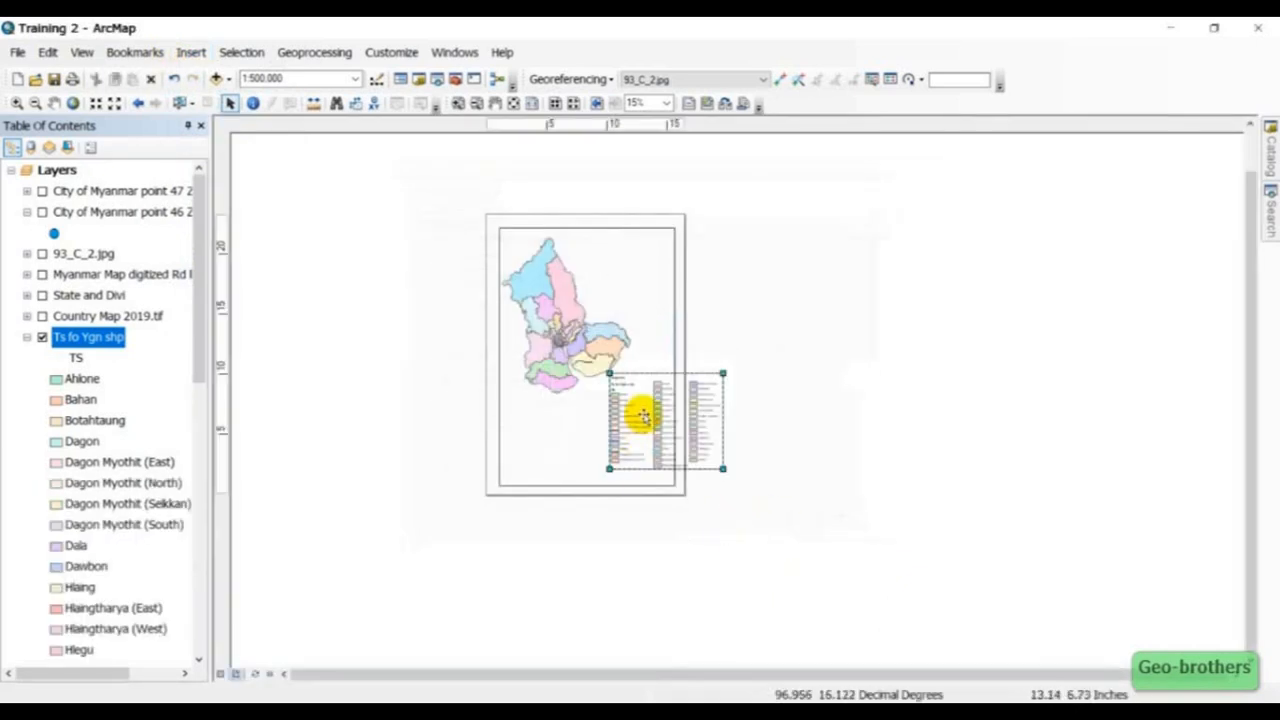
left_click_drag(641, 416, 541, 425)
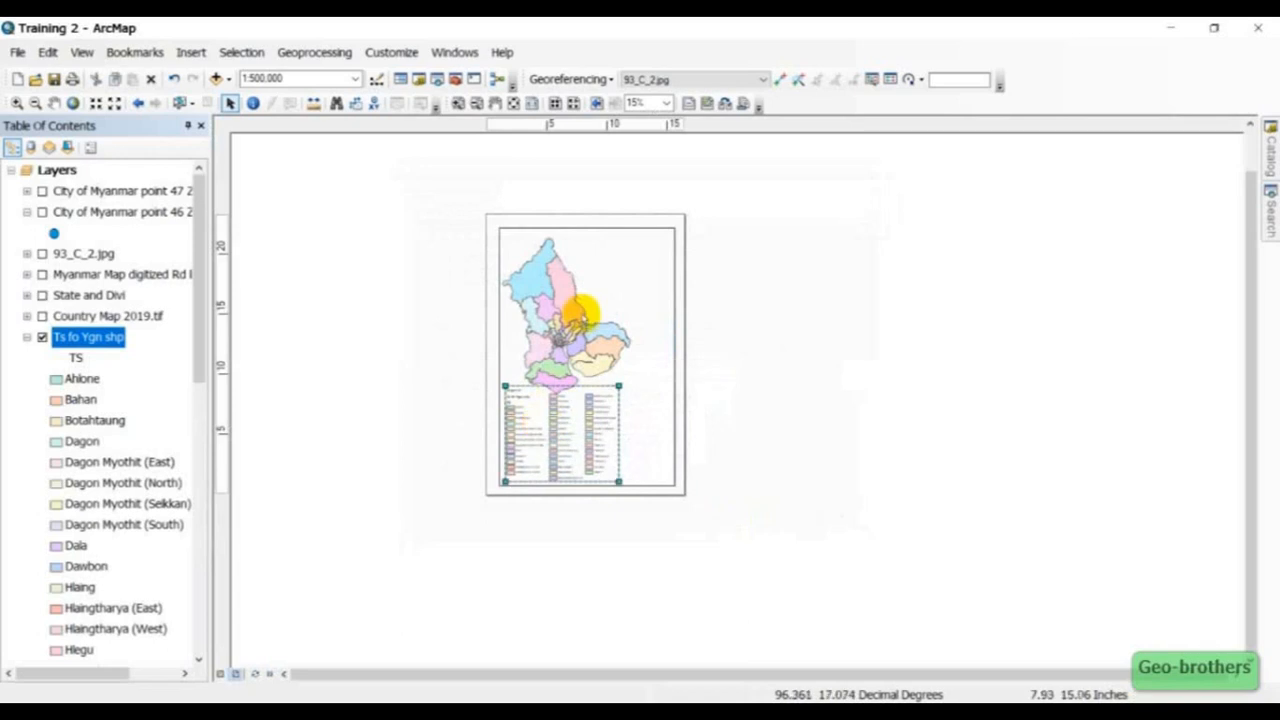
Pan the township map slightly upward inside its data frame so it clears the legend
left_click(608, 303)
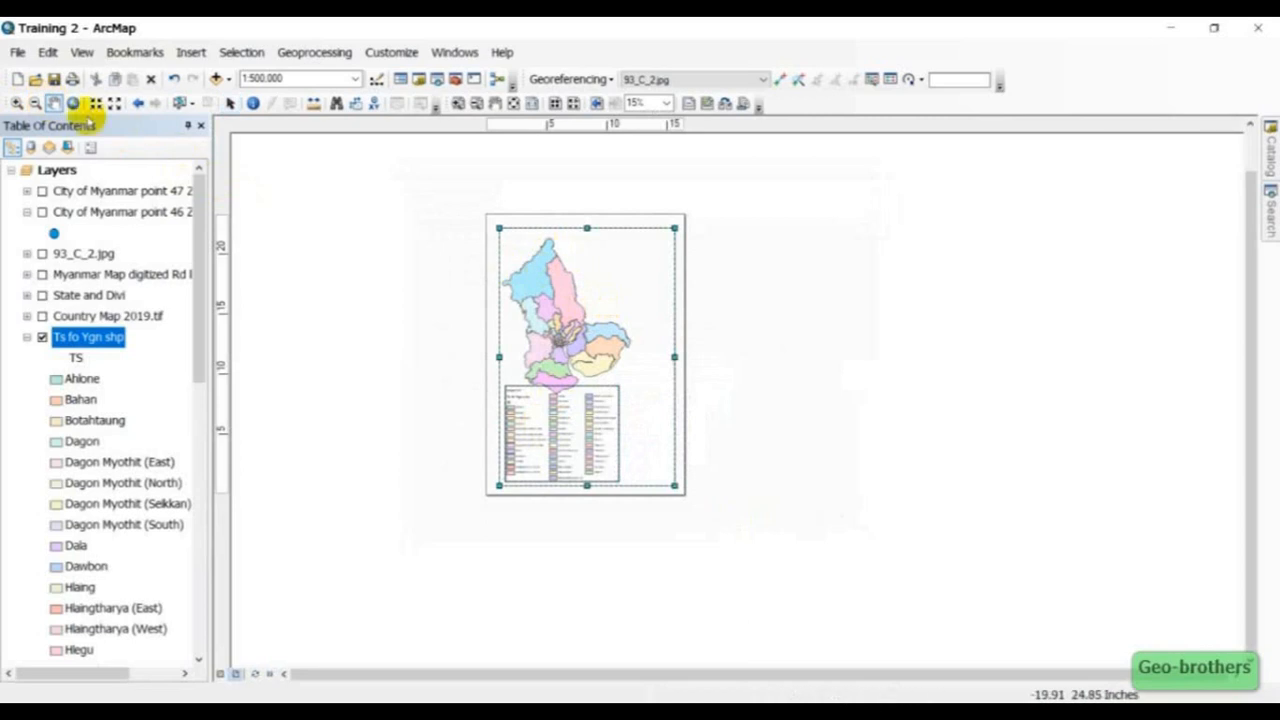
left_click(54, 103)
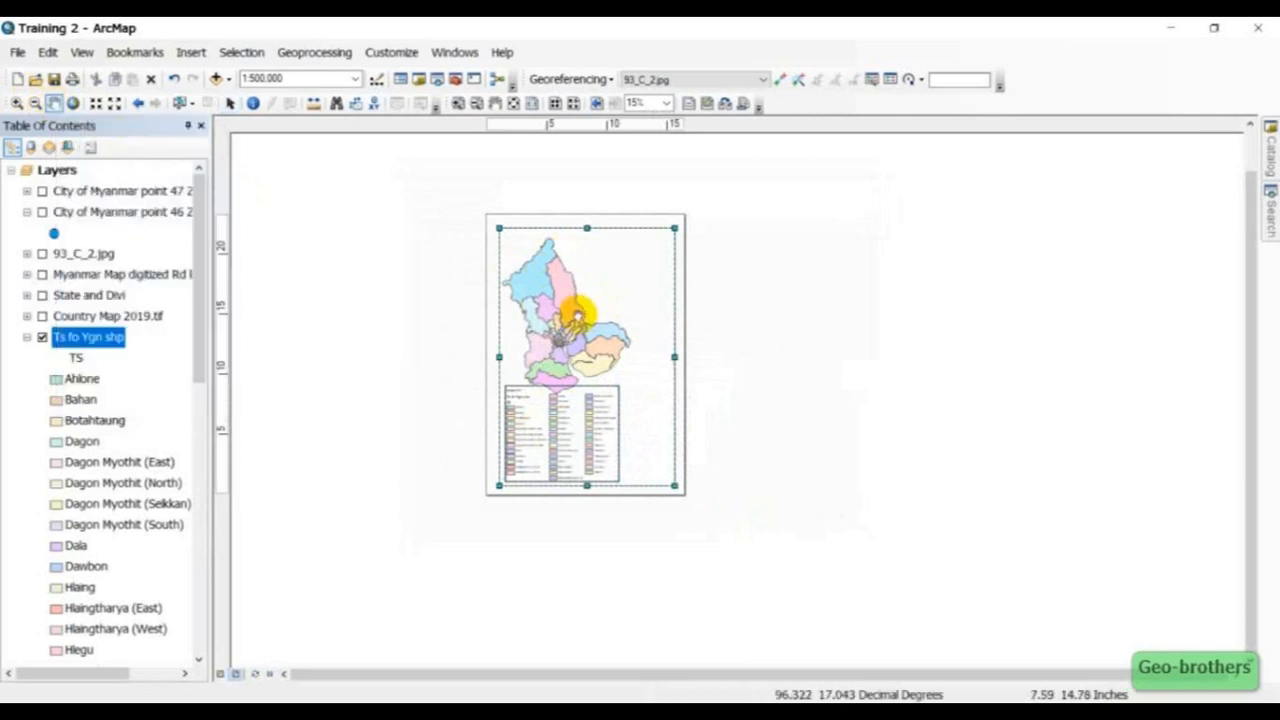
left_click_drag(574, 320, 580, 316)
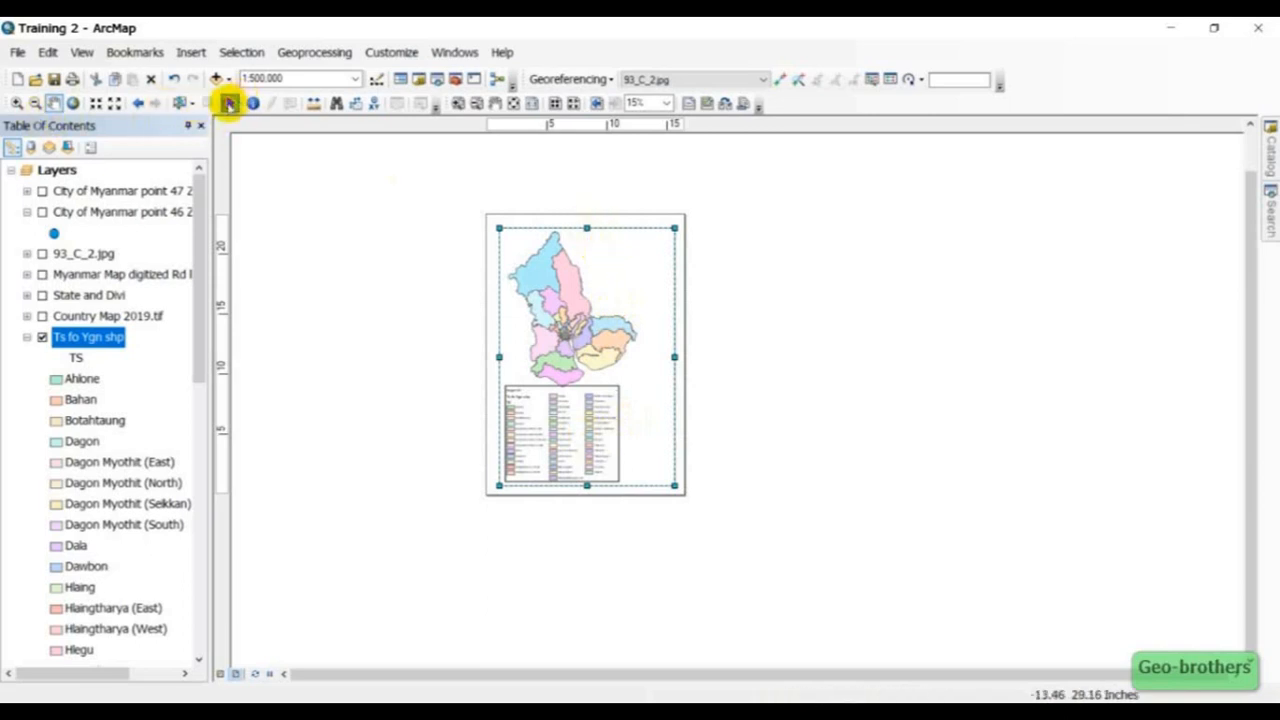
Enlarge the data frame on all four sides so its border sits close to the page edges
left_click(229, 103)
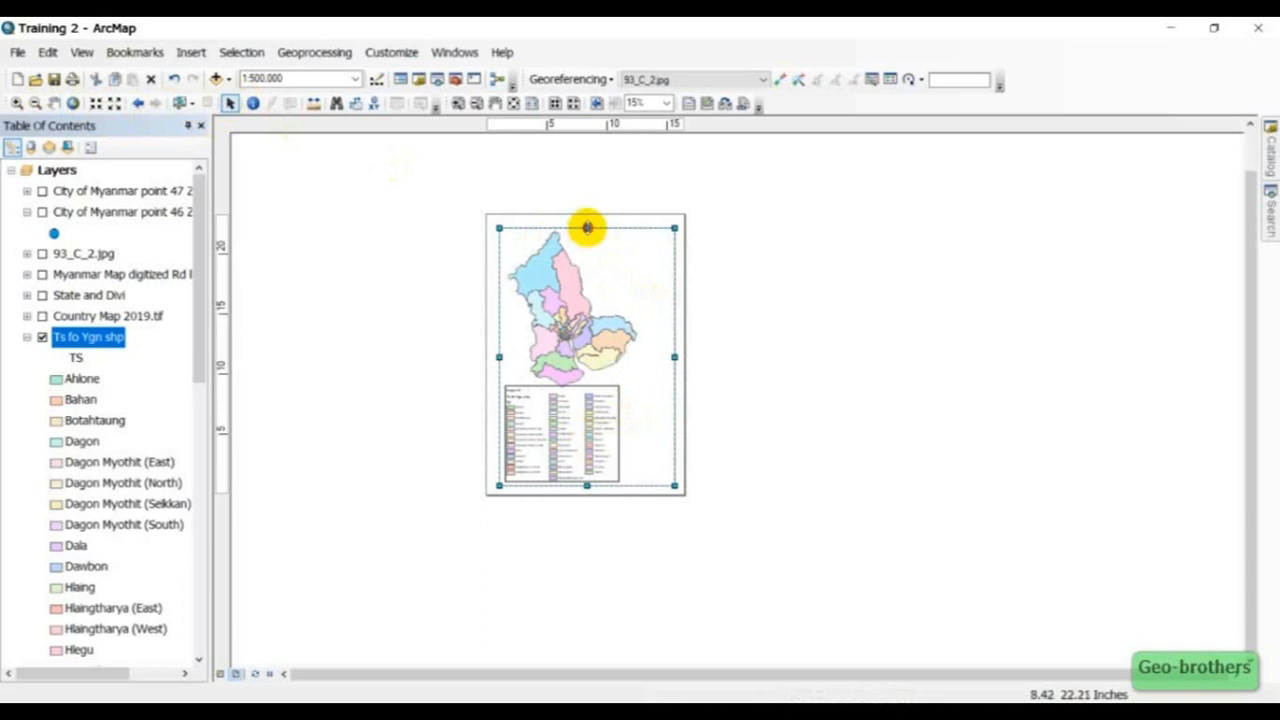
left_click_drag(587, 224, 587, 219)
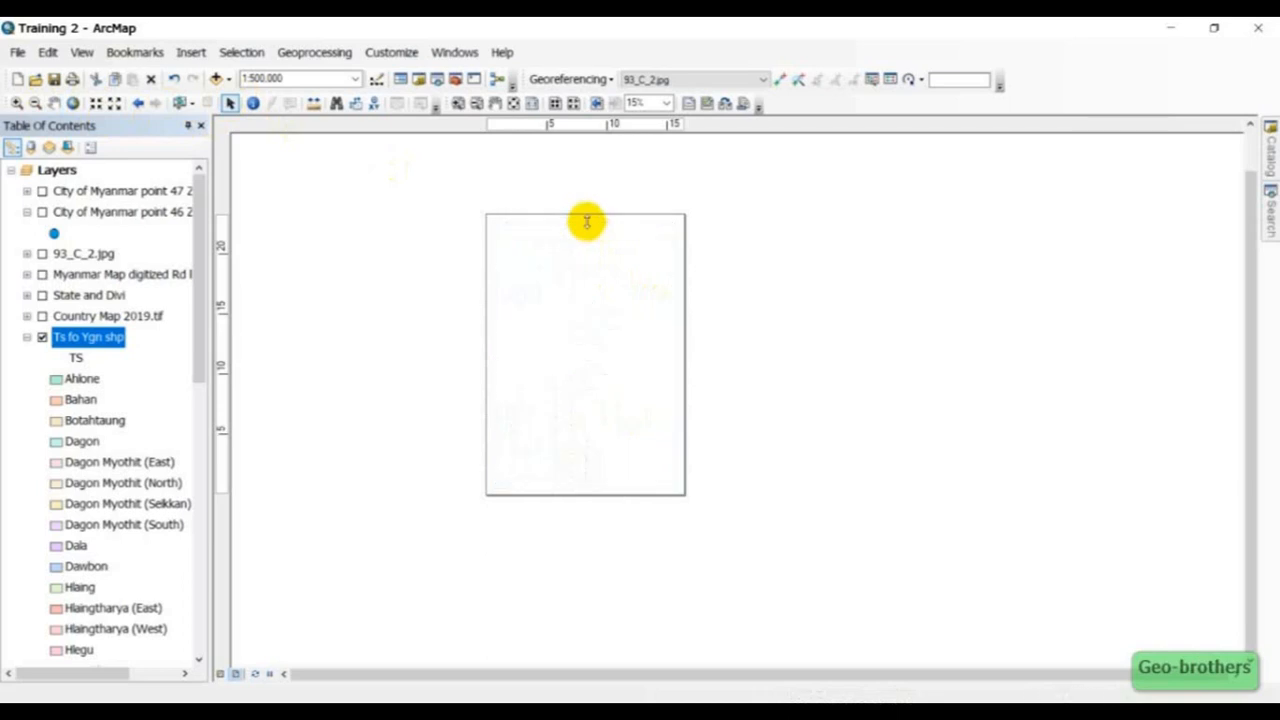
left_click_drag(498, 353, 493, 354)
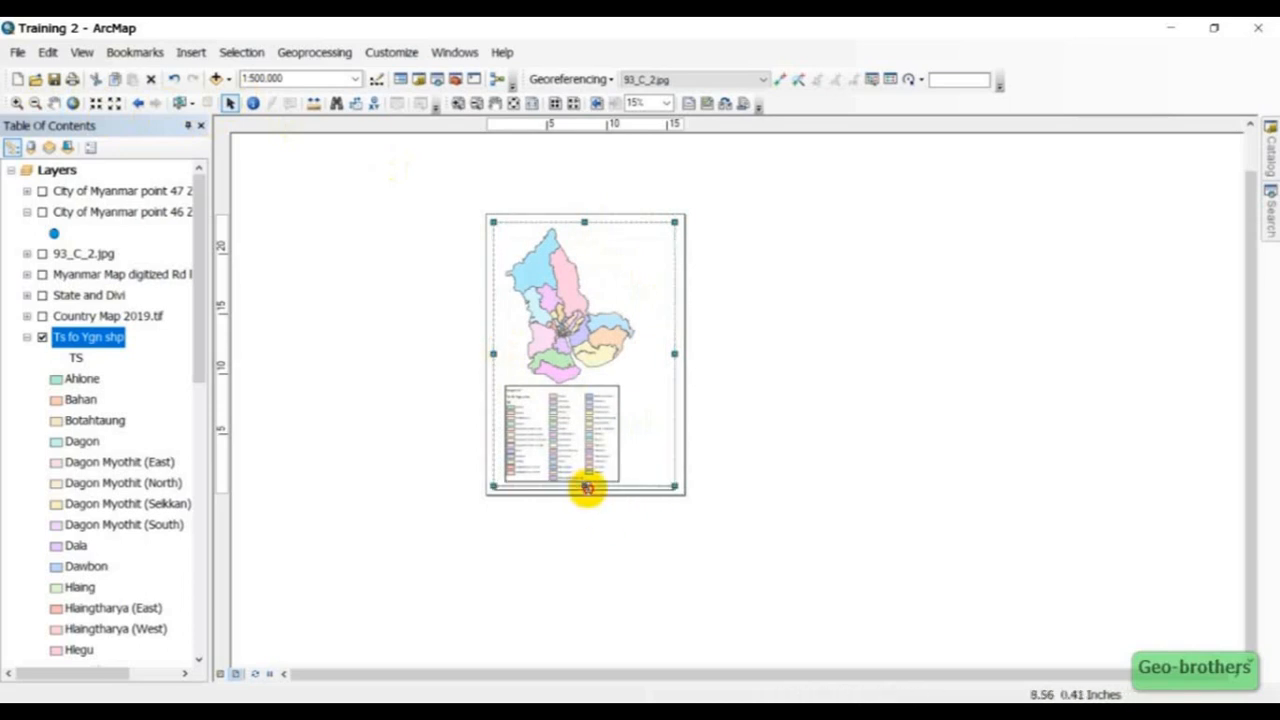
left_click_drag(591, 492, 591, 493)
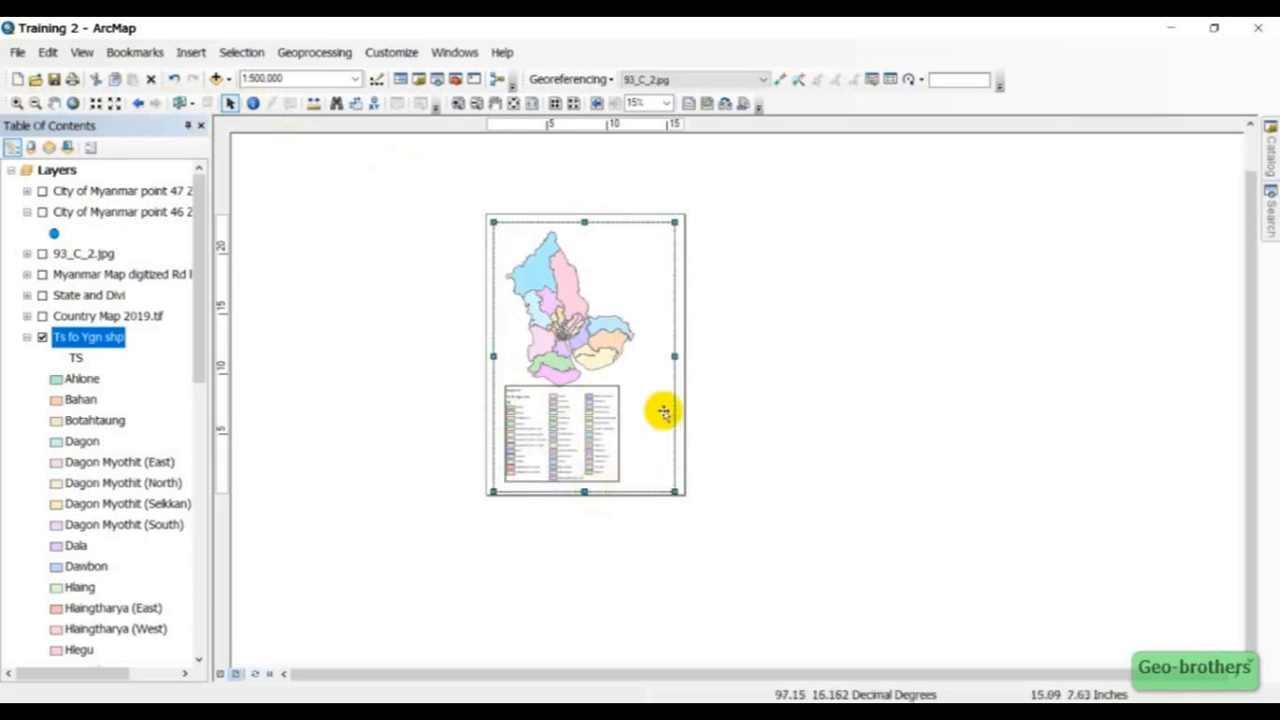
left_click_drag(675, 356, 679, 358)
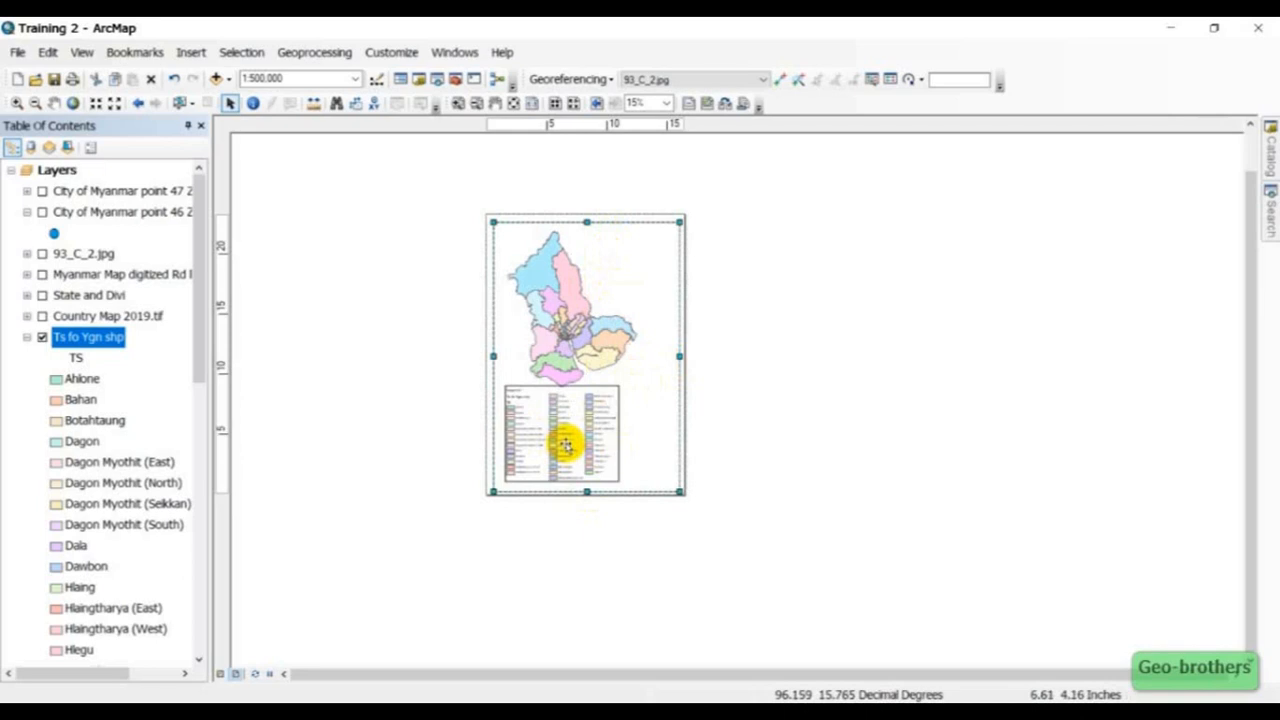
Move the three-column legend into the lower-left corner of the data frame, just inside the border
scroll(566, 446, "up", 2)
scroll(636, 394, "down", 3)
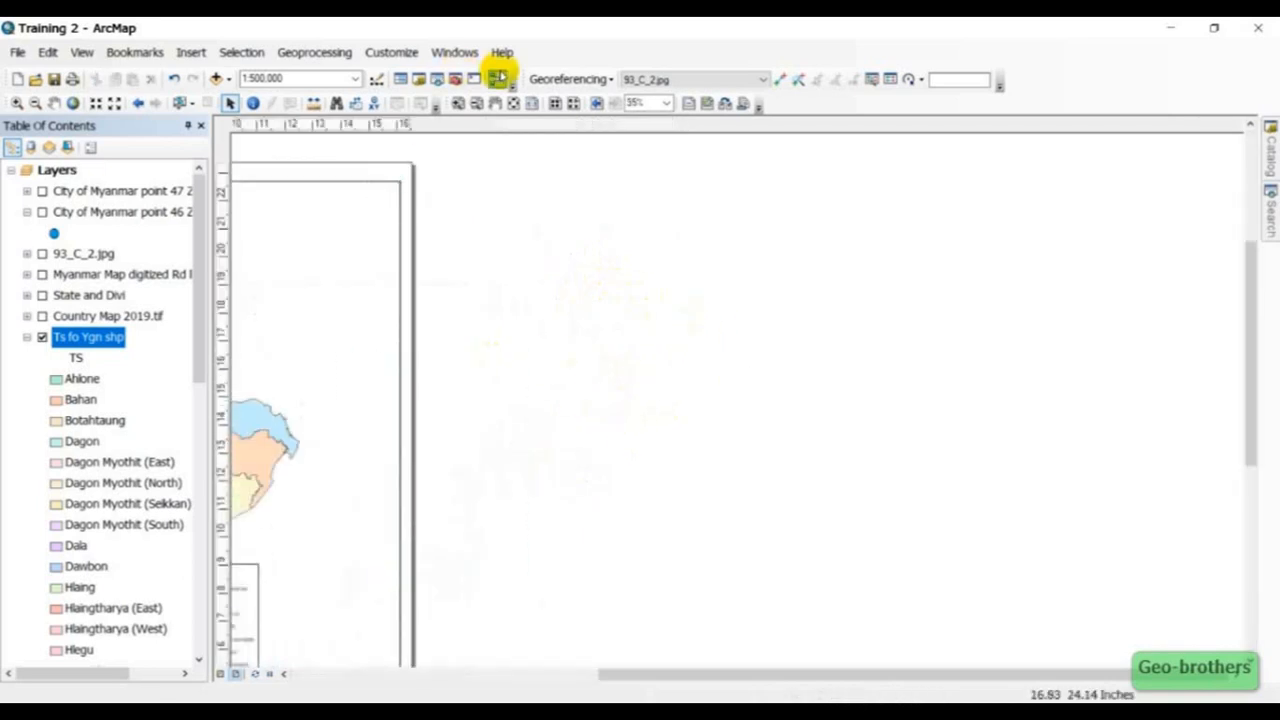
left_click(497, 108)
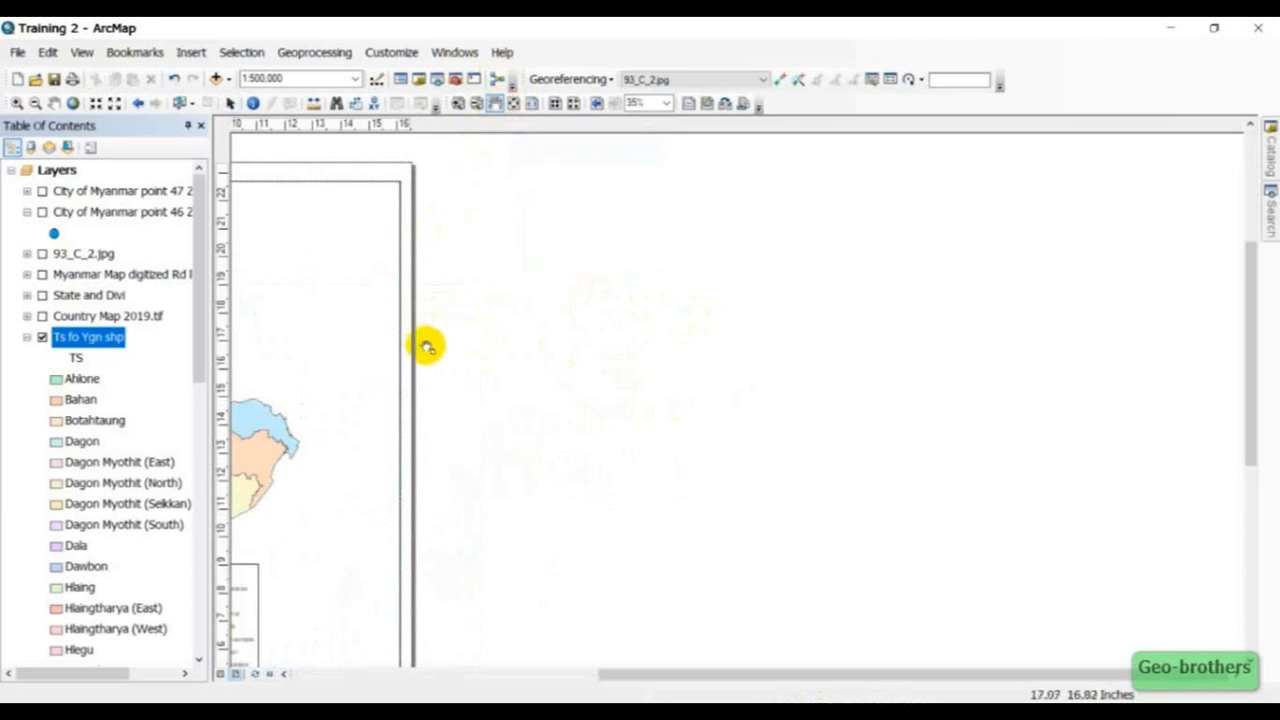
left_click_drag(396, 384, 560, 371)
left_click_drag(437, 409, 660, 373)
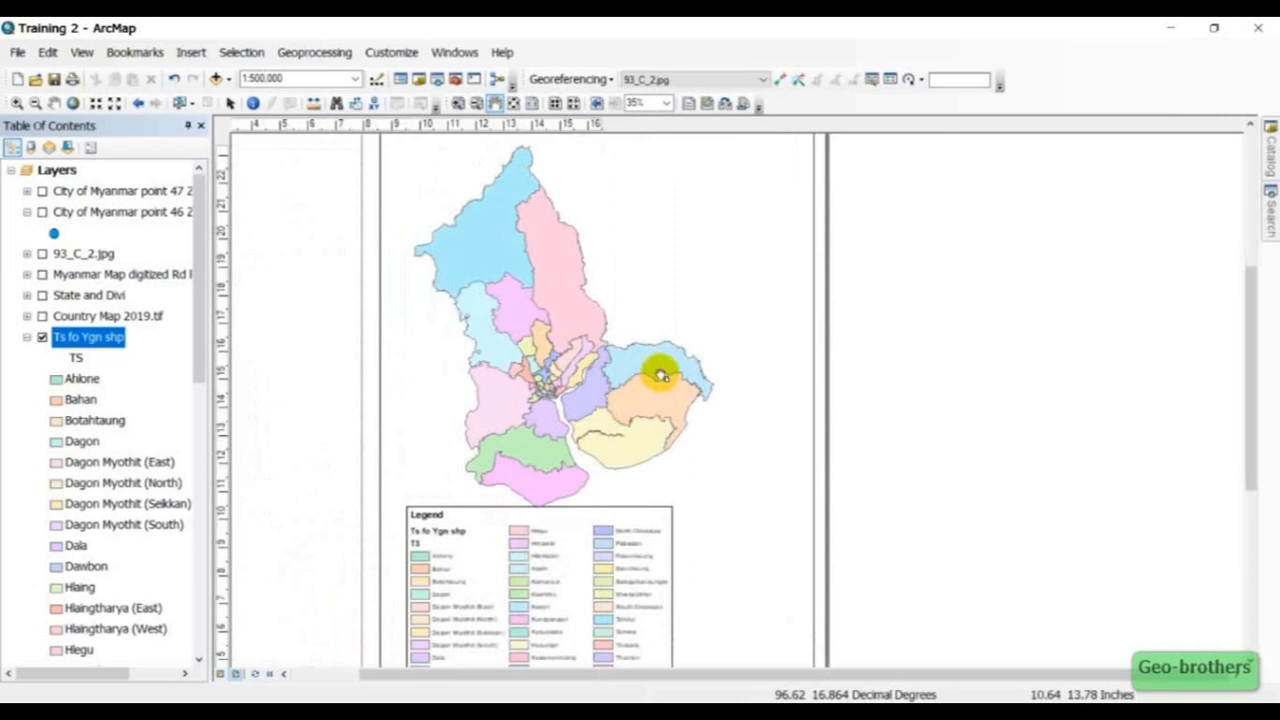
left_click_drag(594, 523, 606, 434)
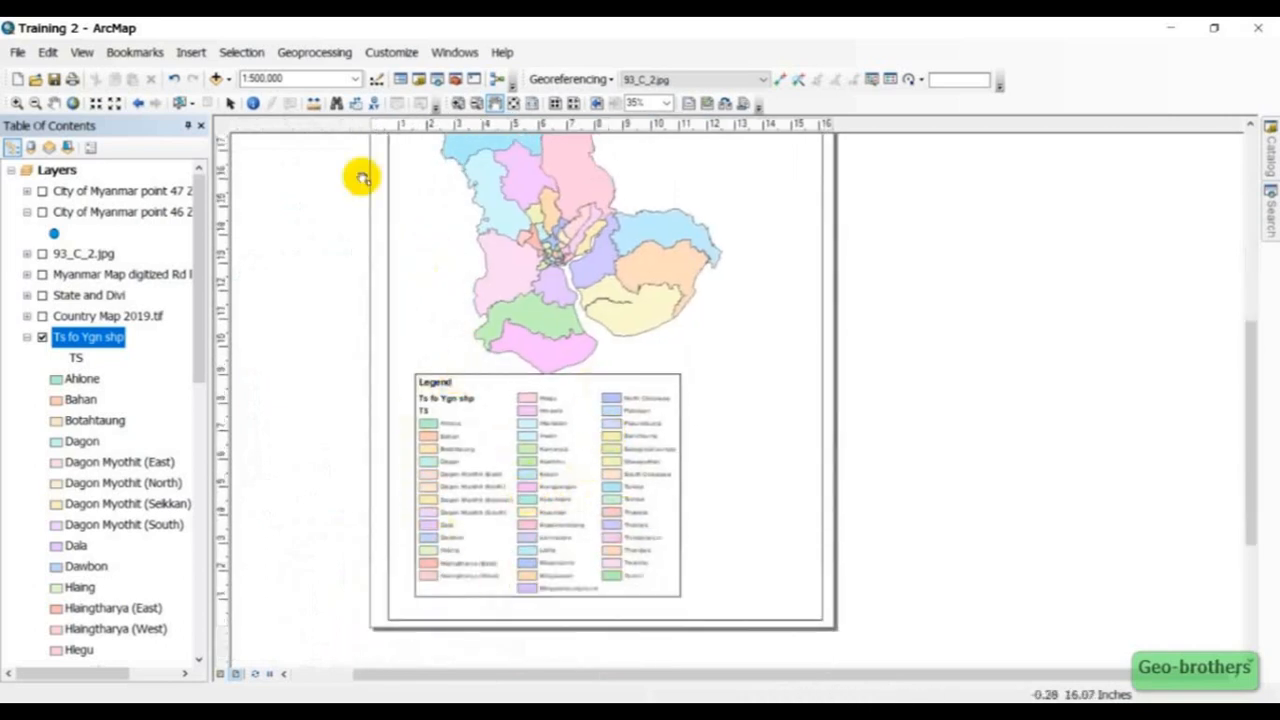
left_click(230, 103)
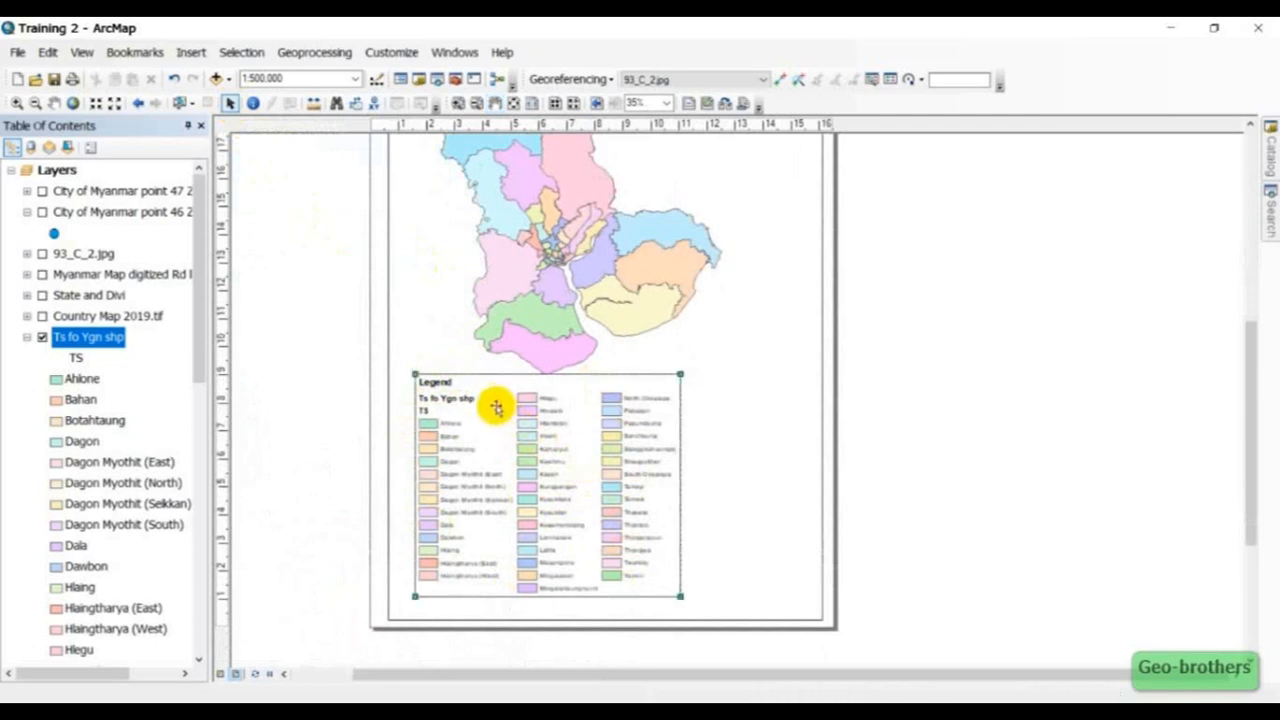
left_click_drag(494, 406, 473, 417)
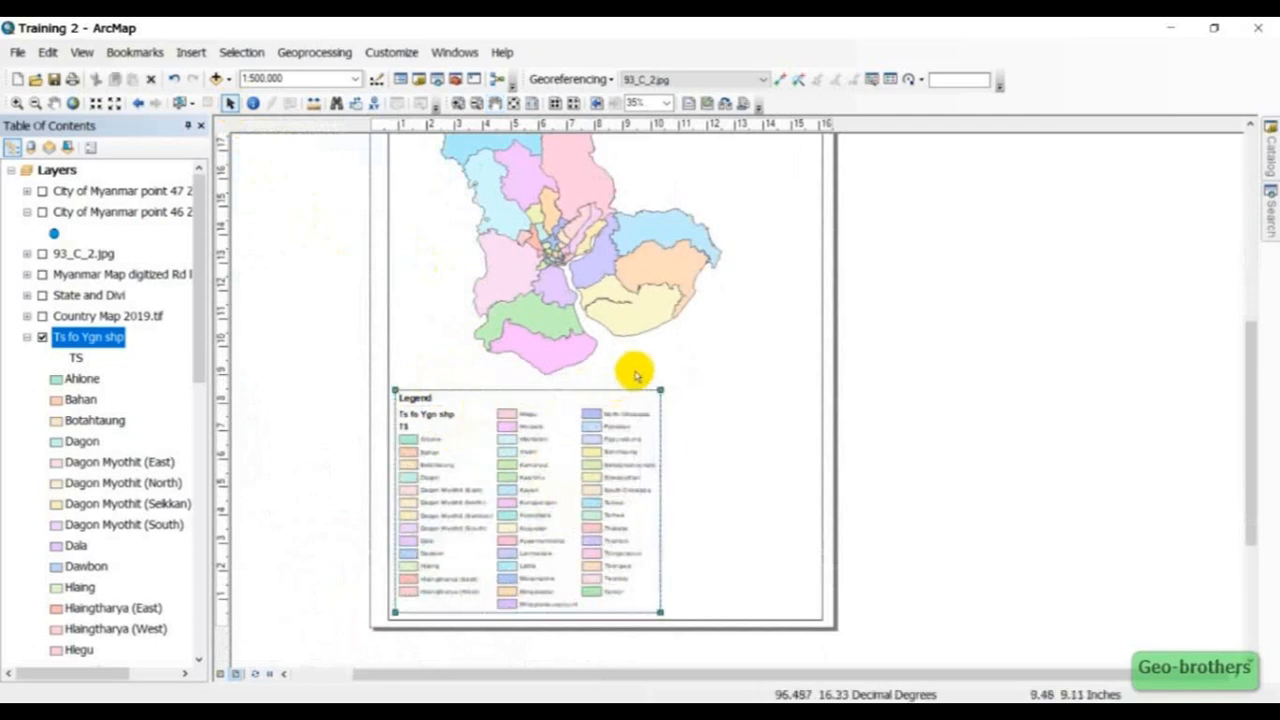
Pan the township map slightly down and to the left within its data frame, above the legend
scroll(645, 405, "up", 2)
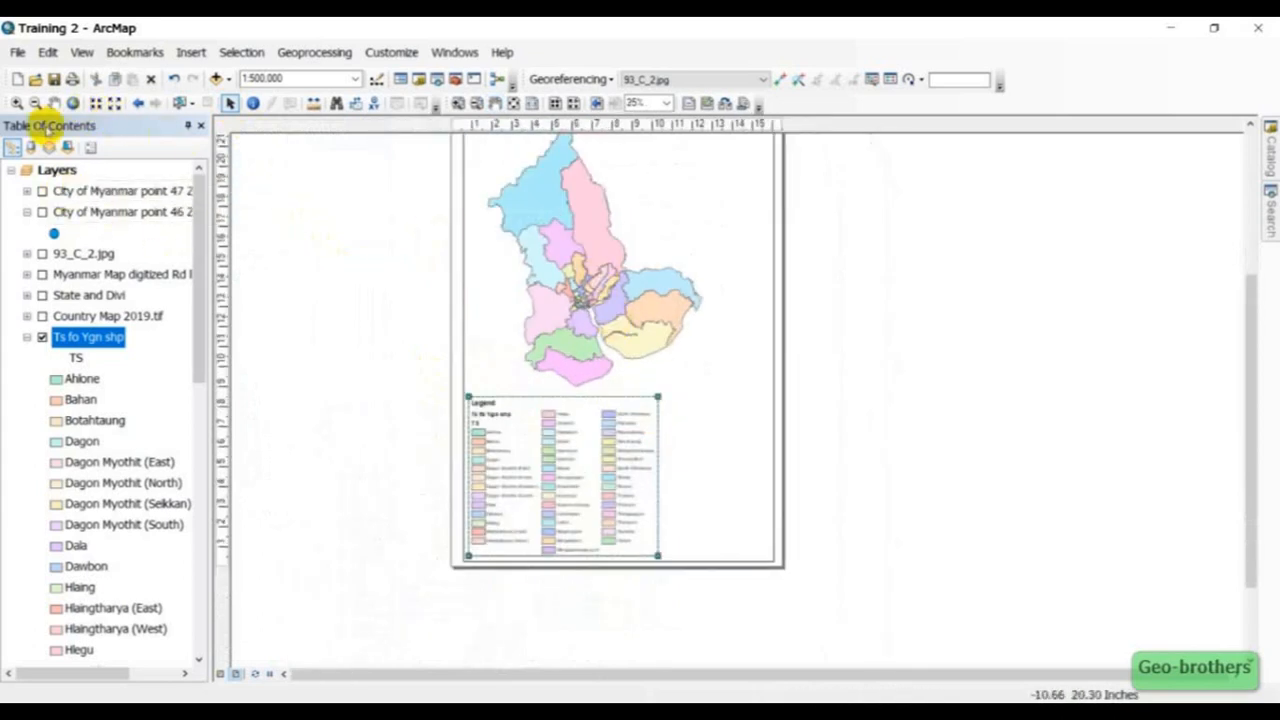
left_click(55, 103)
left_click_drag(588, 244, 589, 259)
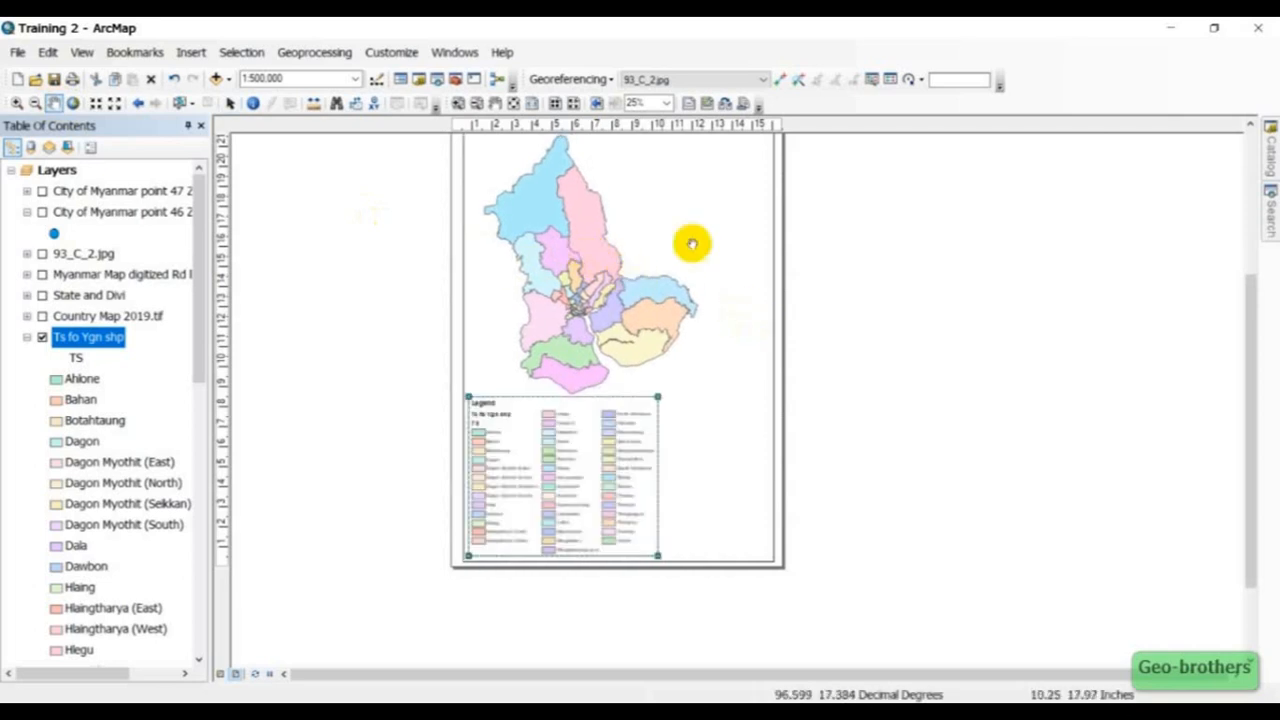
scroll(640, 252, "up", 2)
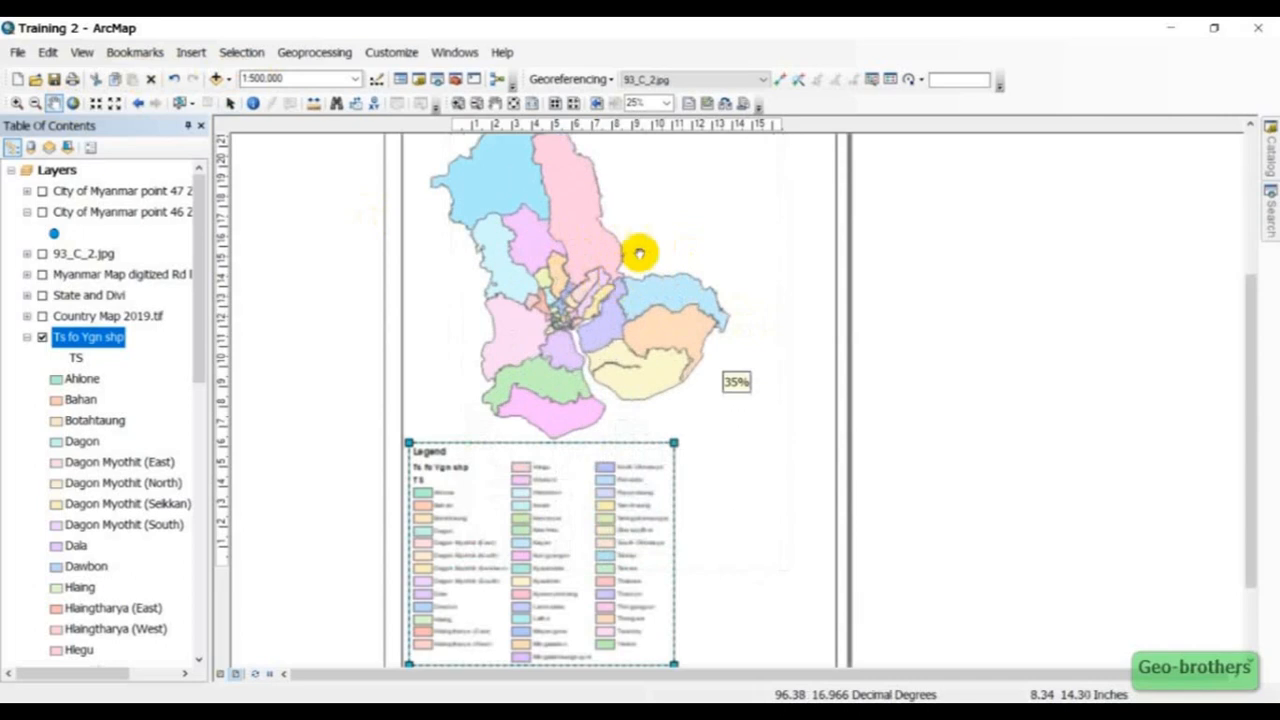
scroll(630, 272, "down", 4)
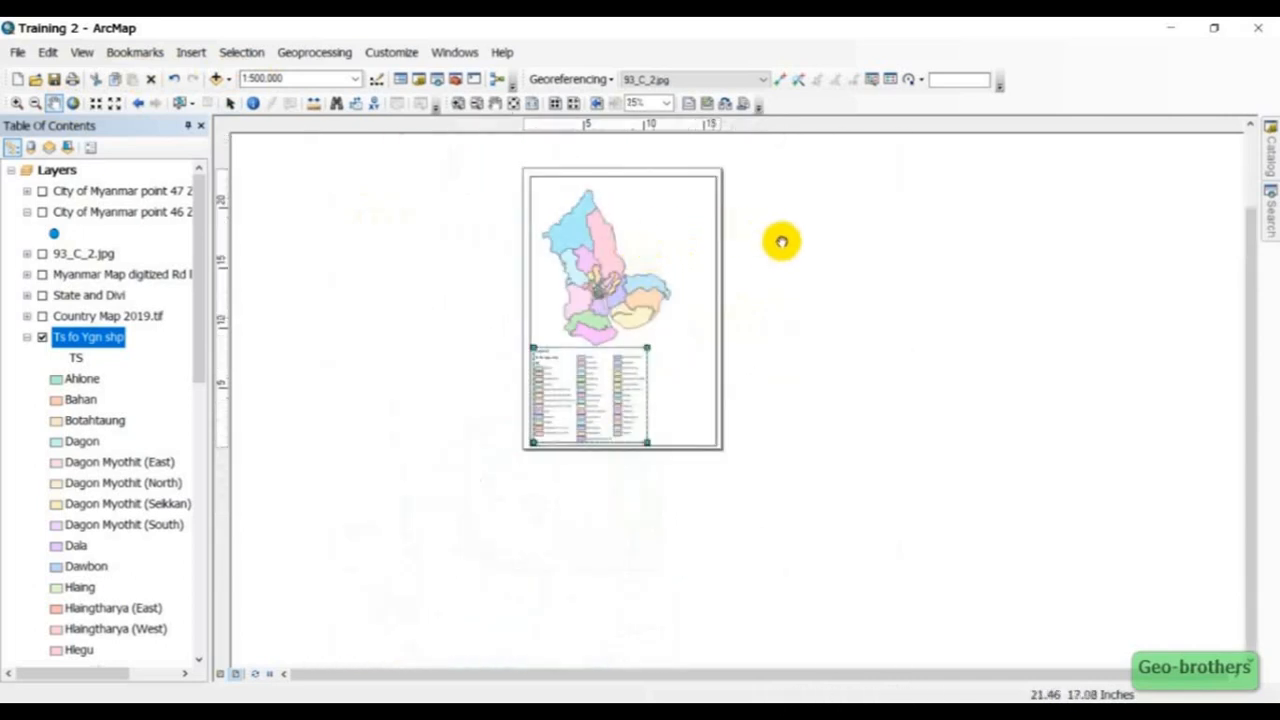
Insert the four-point compass north arrow with large N, E, S, W letters and place it in the data frame's upper-right corner
left_click(494, 103)
left_click_drag(754, 200, 623, 220)
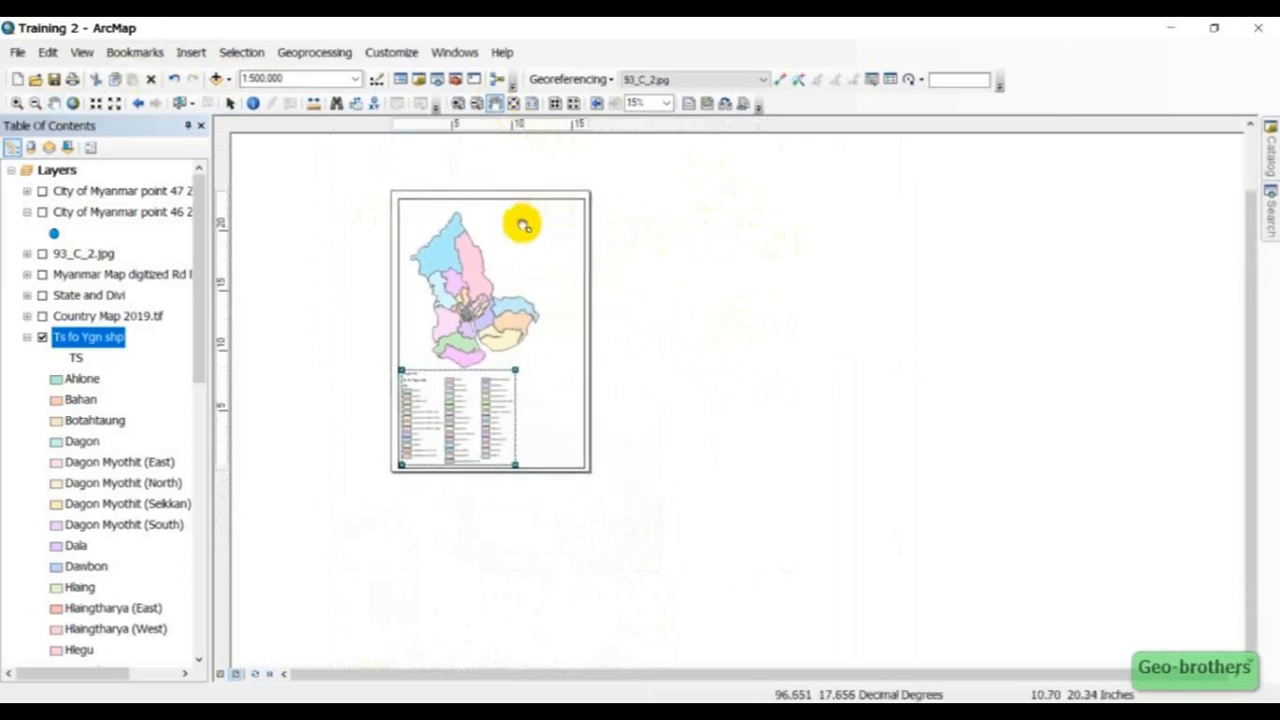
left_click(190, 52)
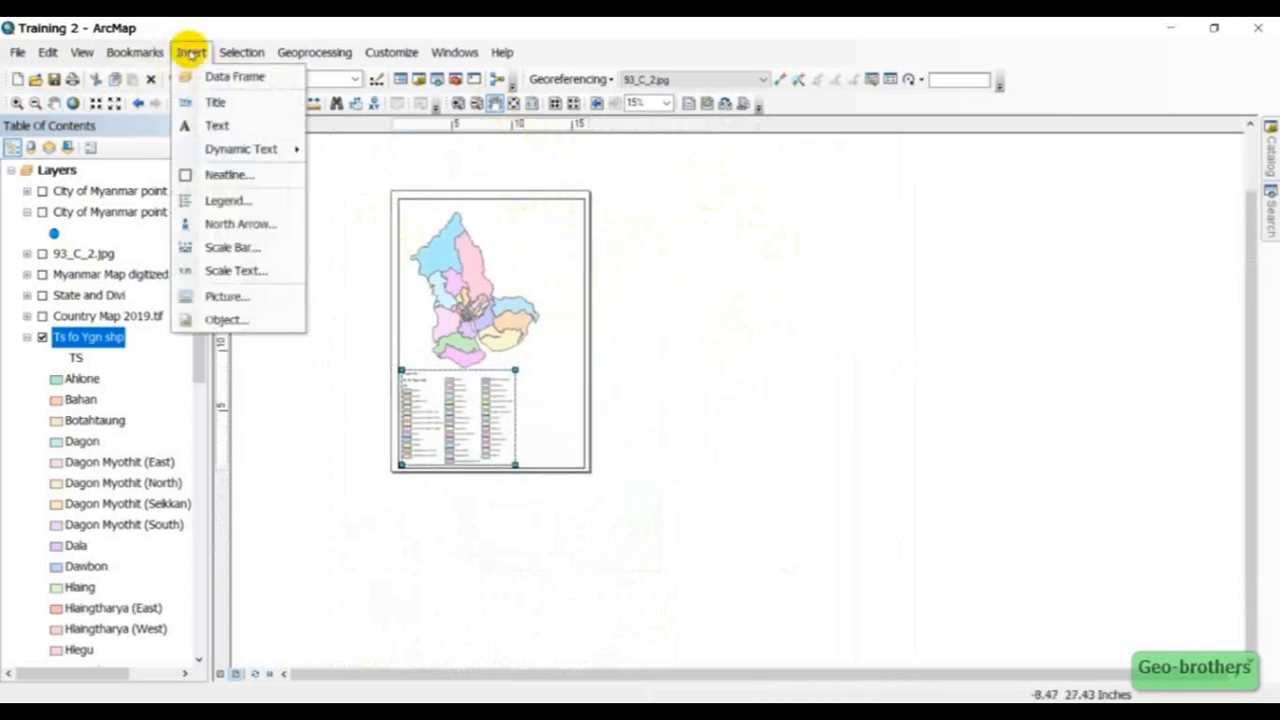
left_click(248, 224)
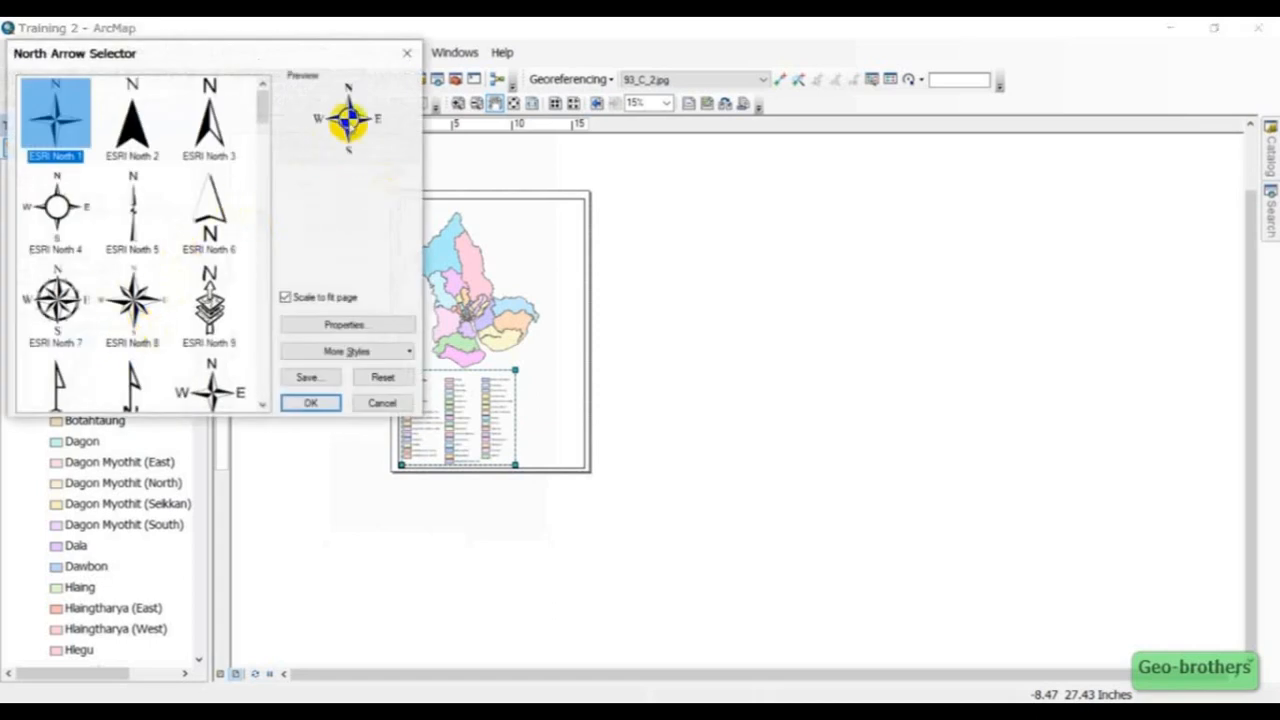
left_click(348, 118)
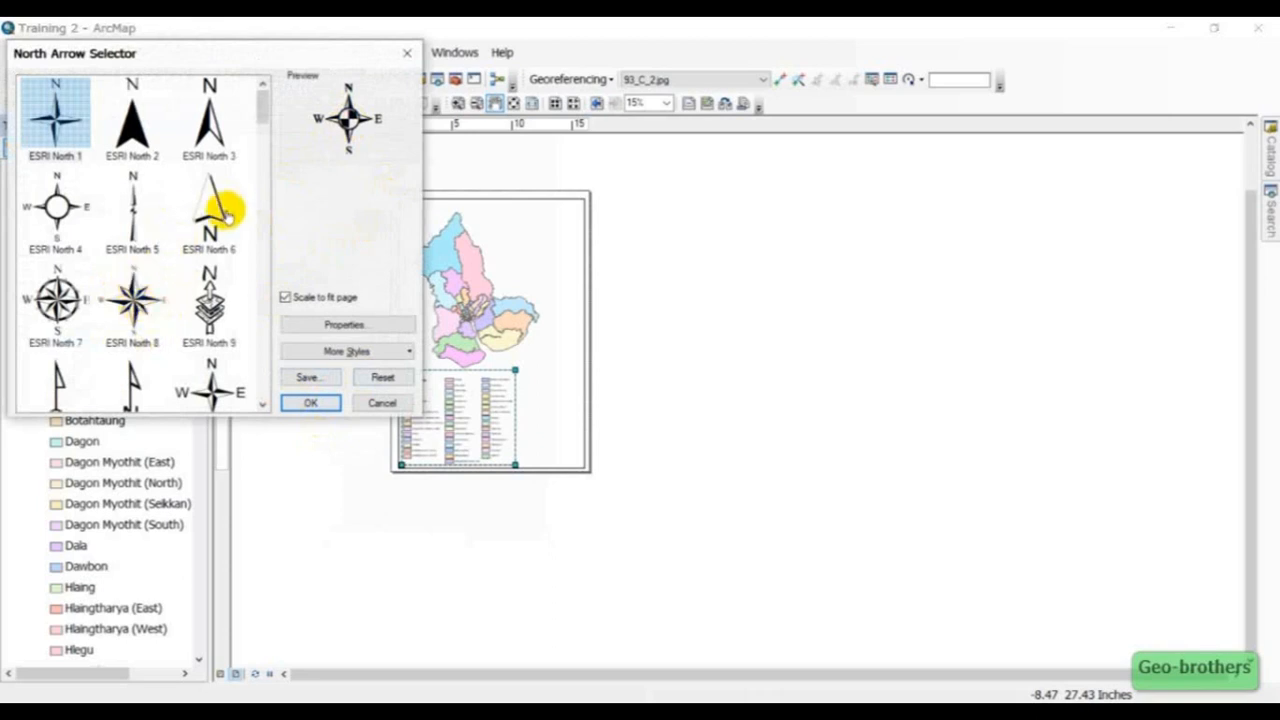
left_click(205, 397)
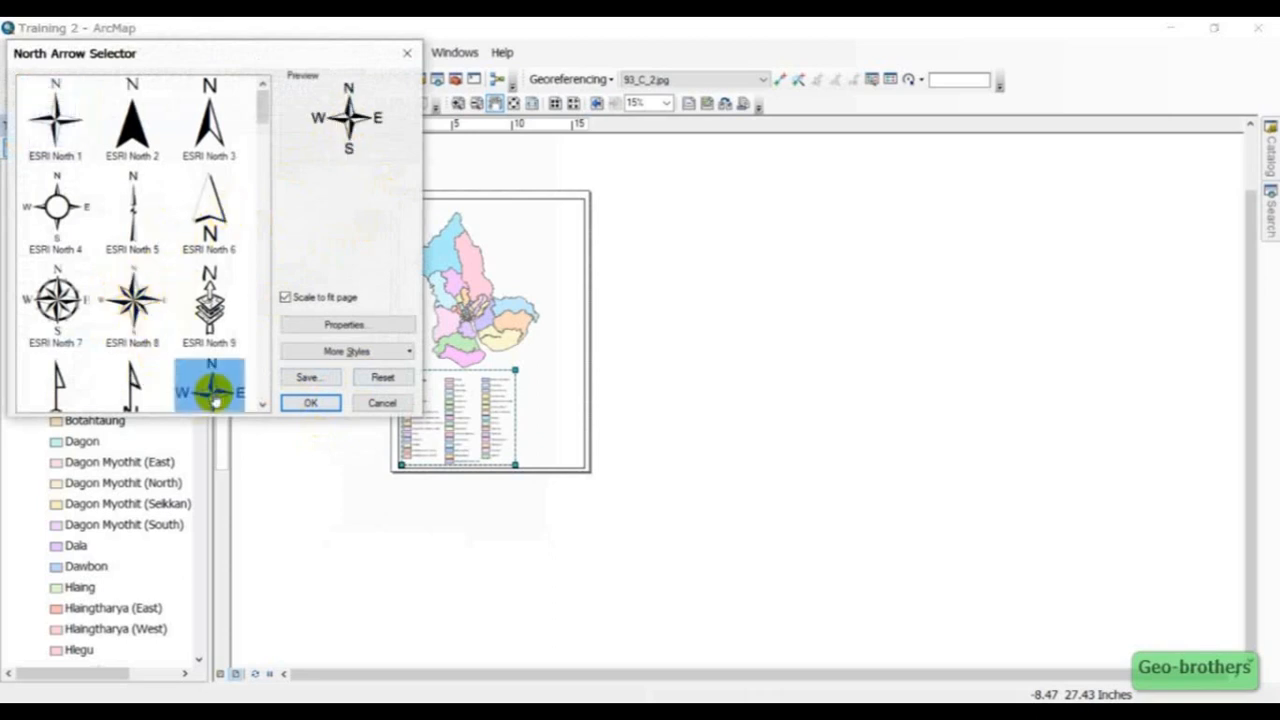
left_click(312, 403)
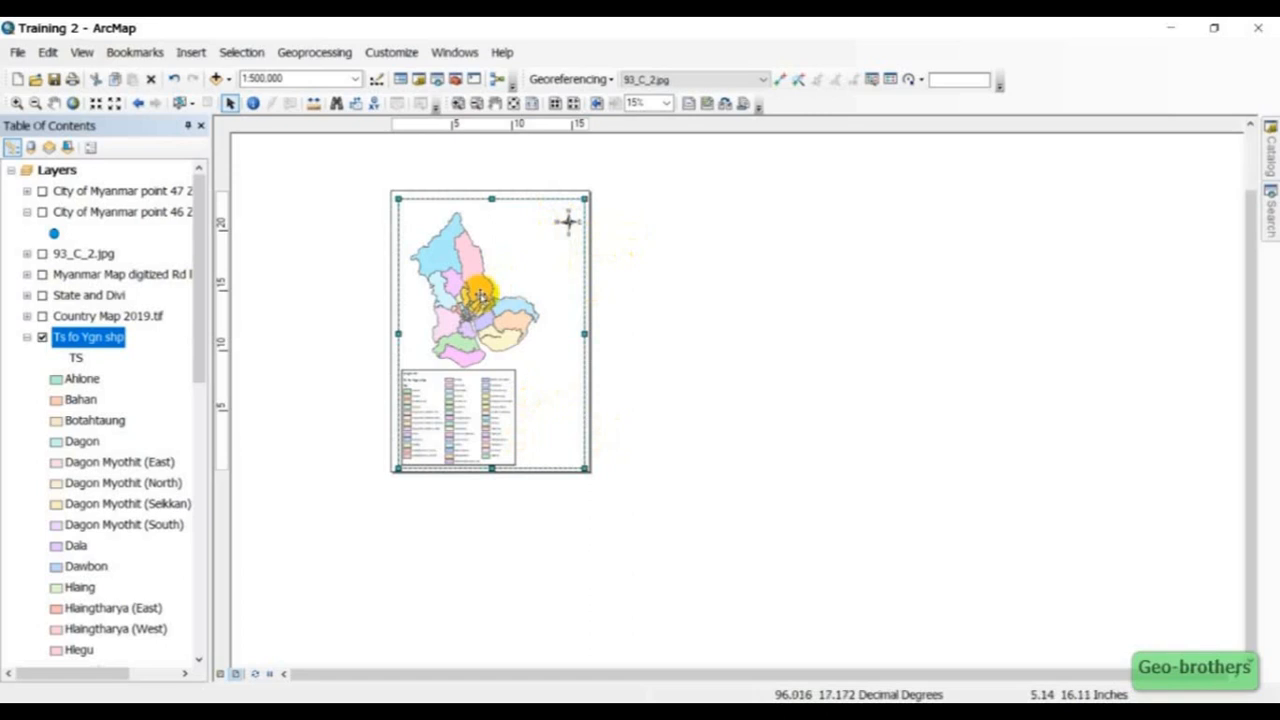
Insert an Alternating Scale Bar 1 and place it below the eastern townships, beside the legend's upper-right corner
left_click(186, 54)
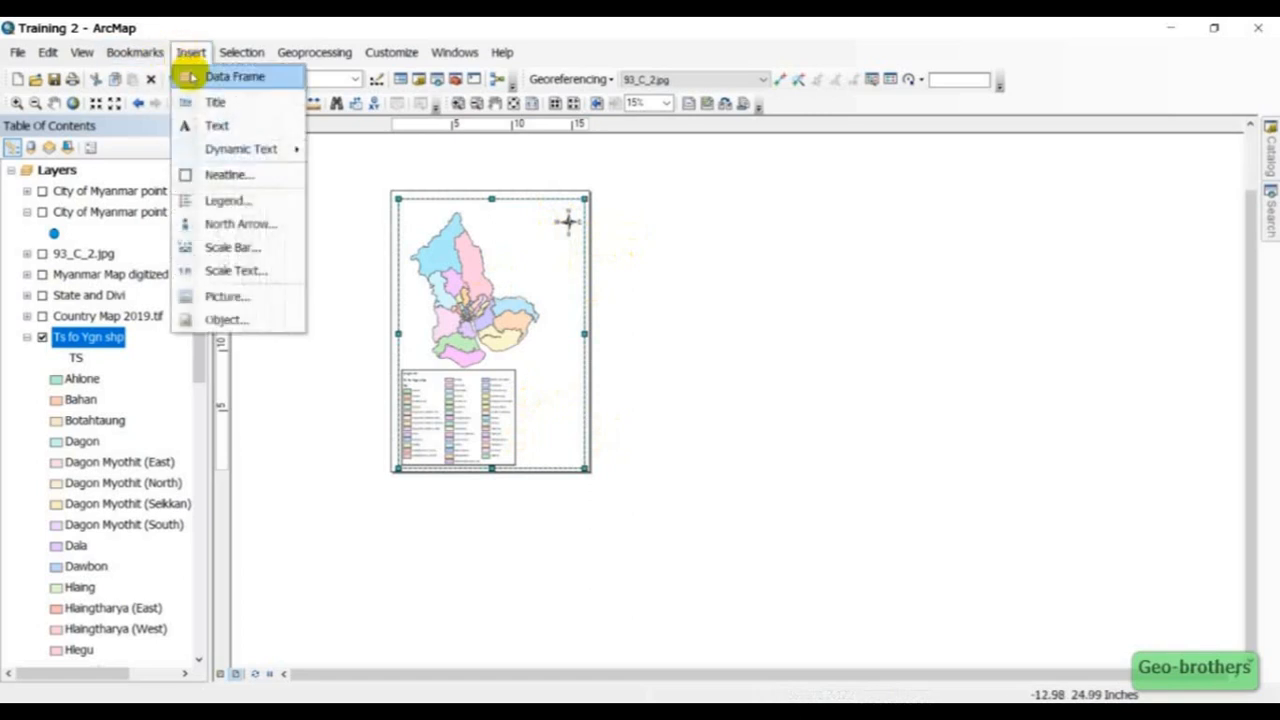
left_click(226, 247)
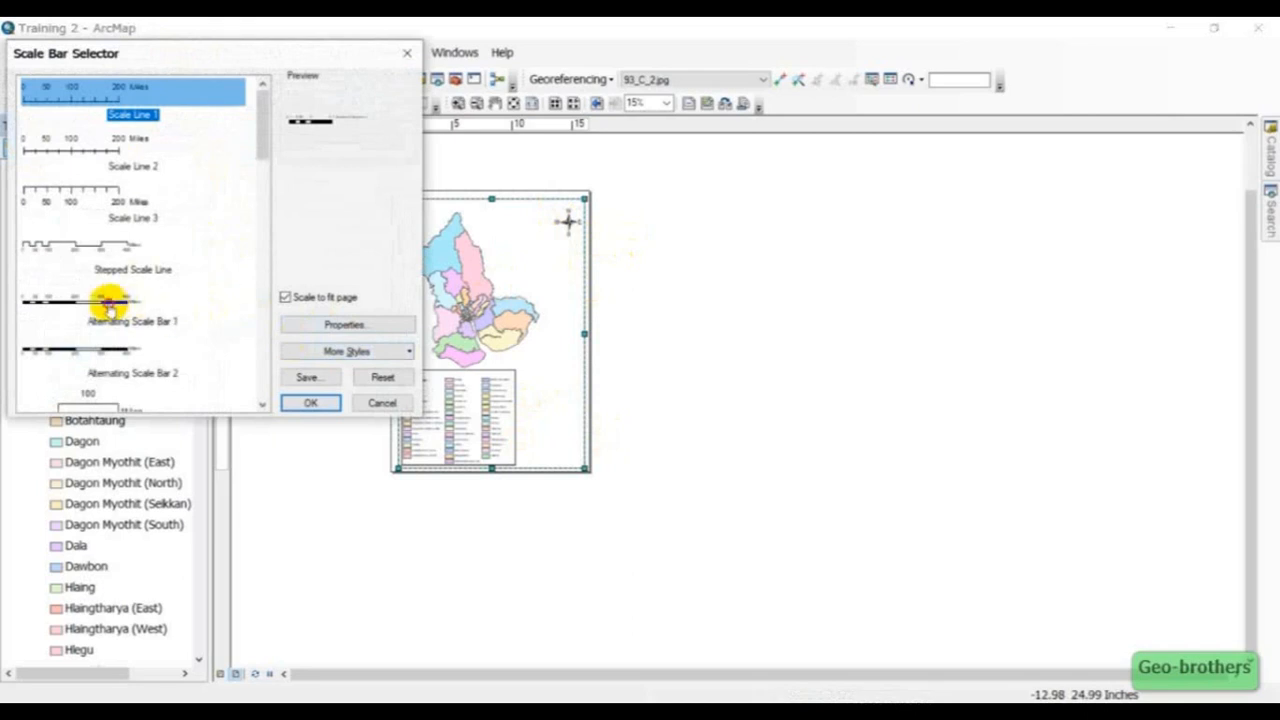
left_click(108, 306)
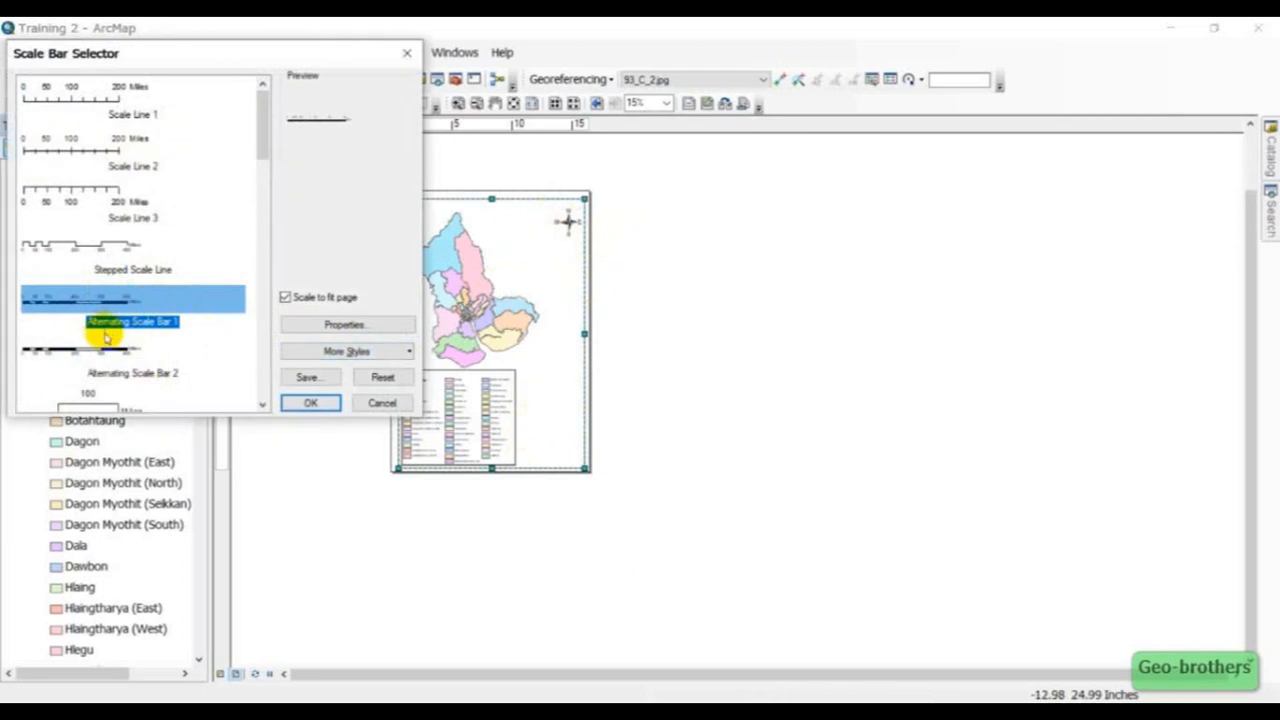
left_click(322, 402)
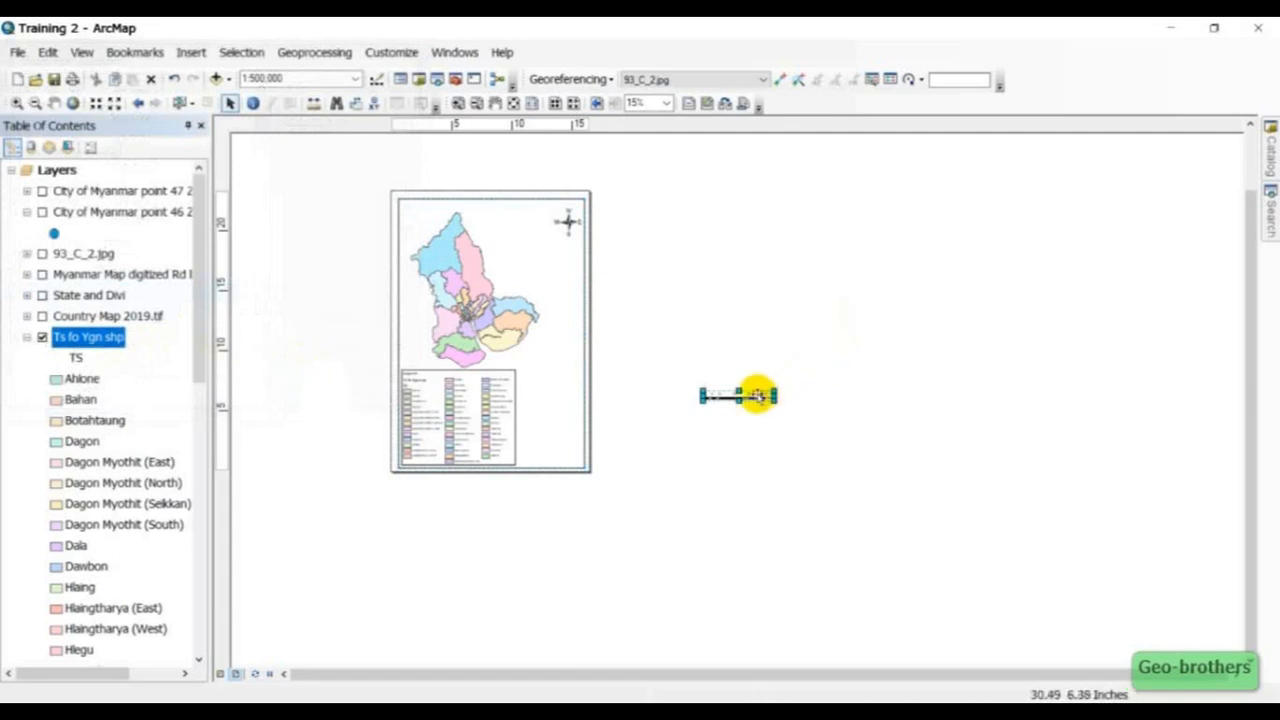
left_click_drag(758, 395, 556, 361)
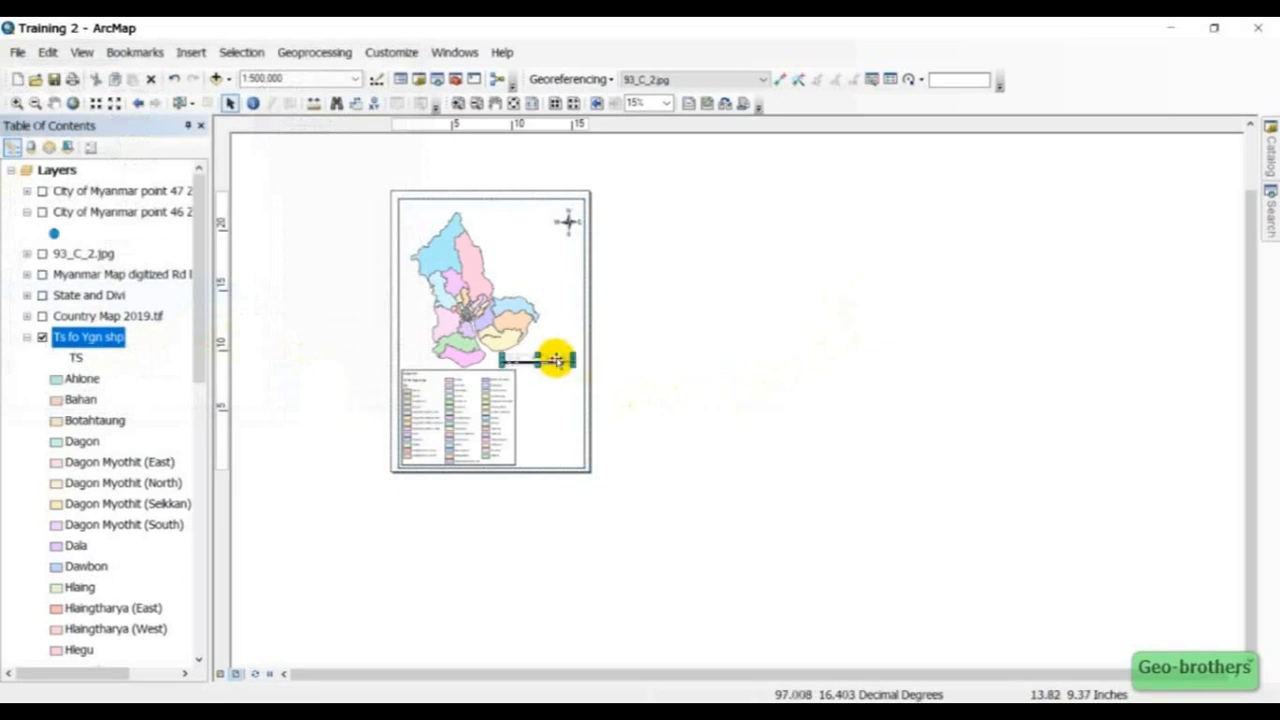
Set the scale bar to 3 divisions and 3 subdivisions, with Kilometers as the division units
right_click(556, 361)
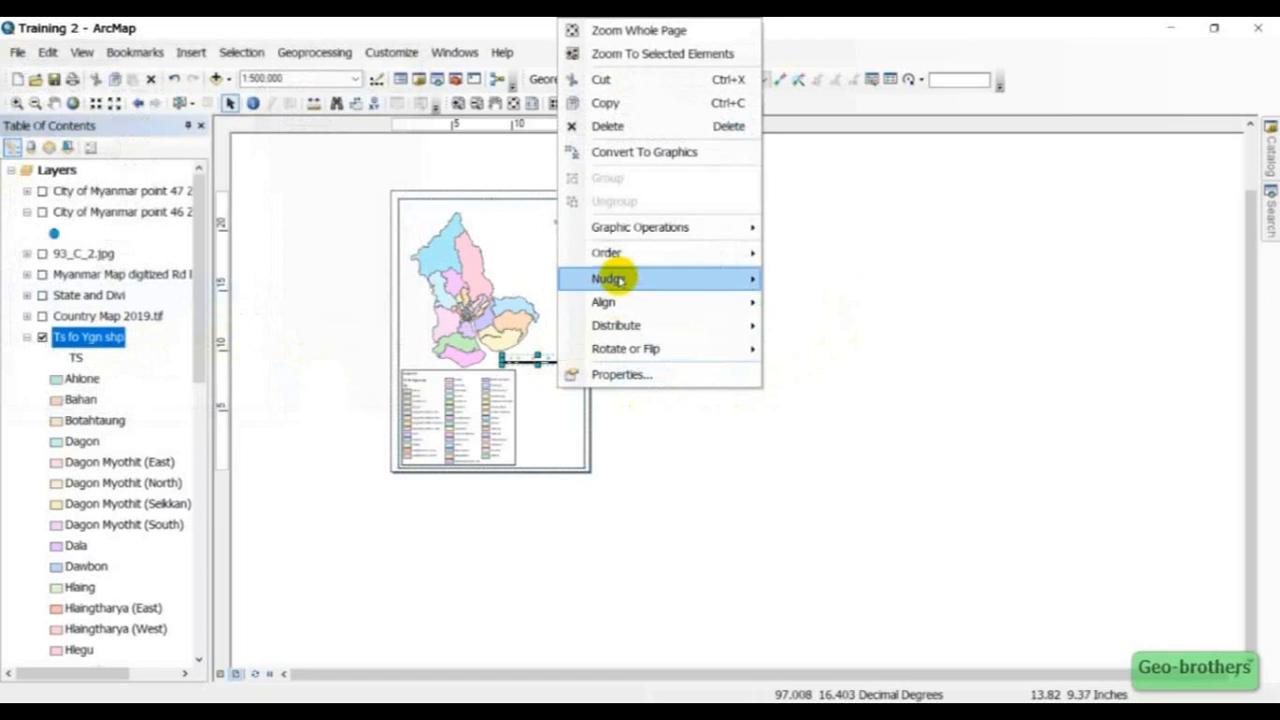
left_click(608, 375)
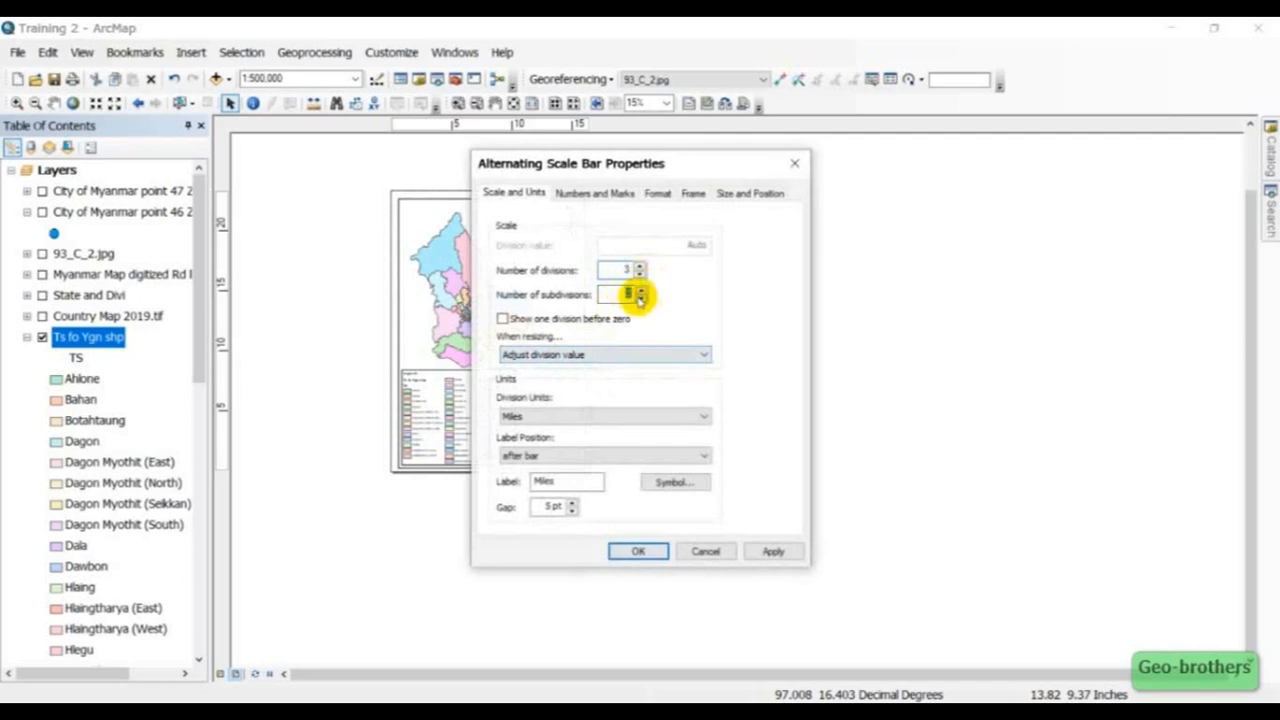
left_click(678, 420)
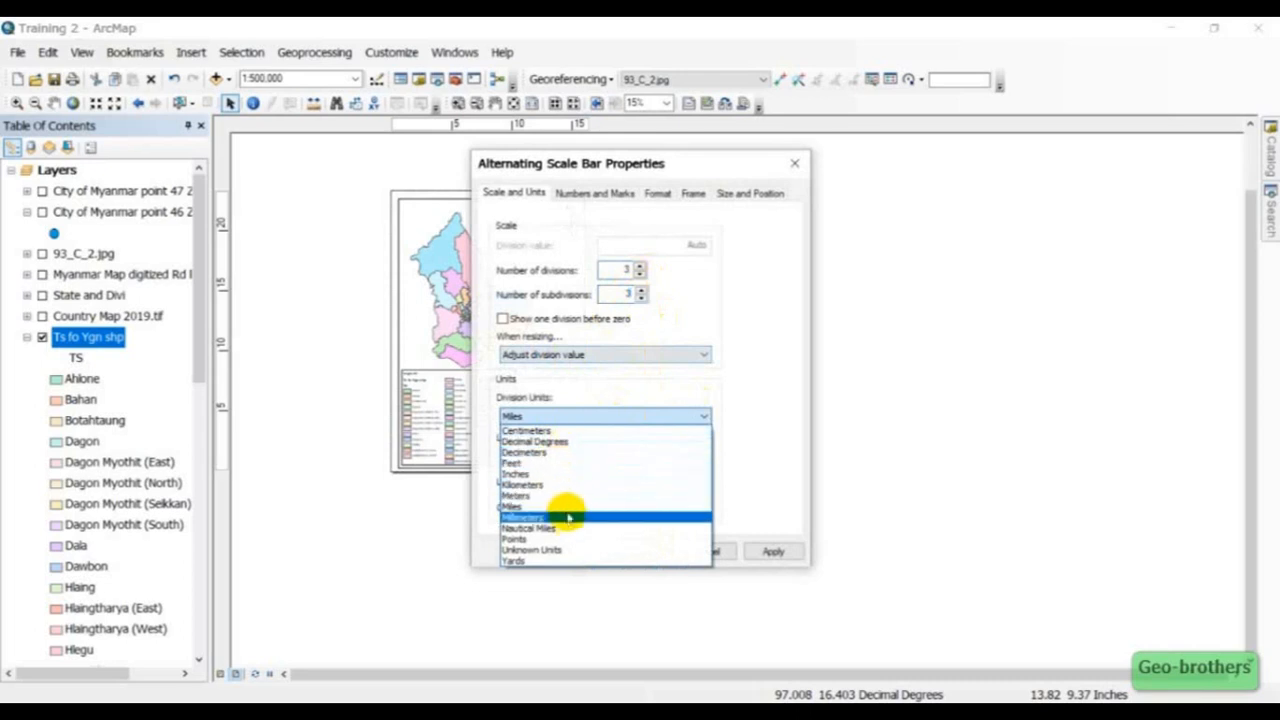
left_click(566, 484)
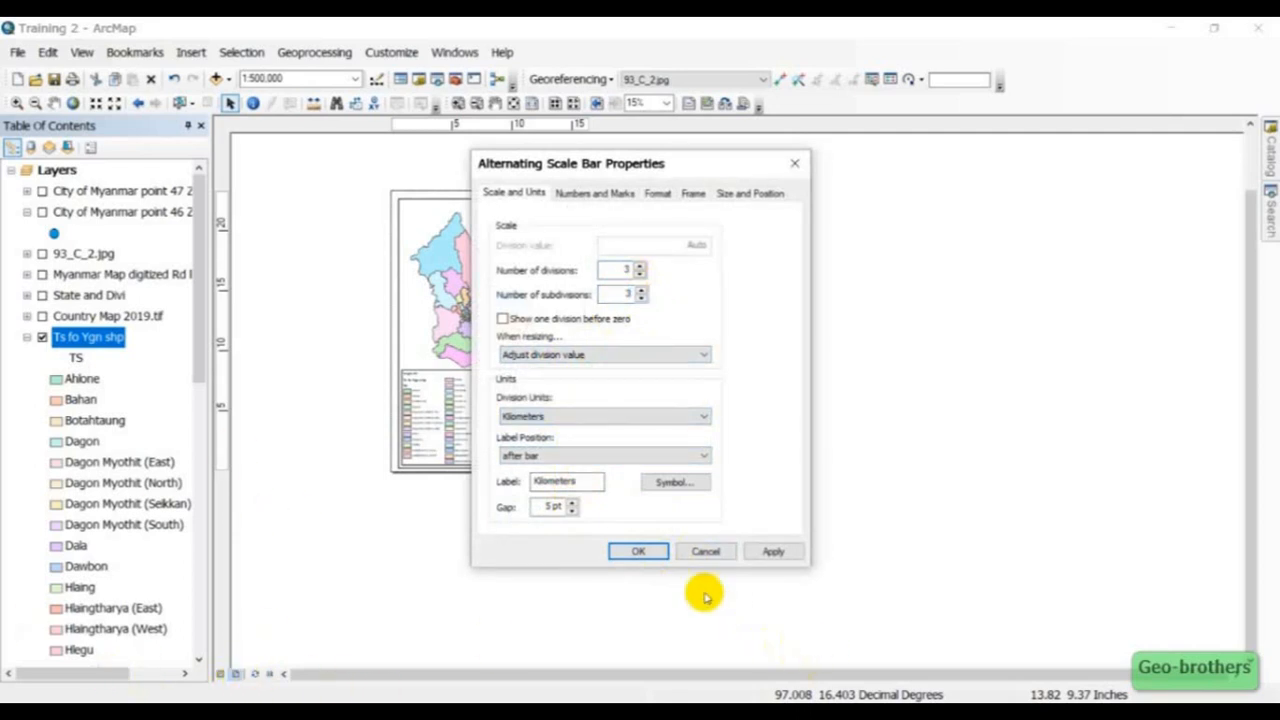
left_click(640, 551)
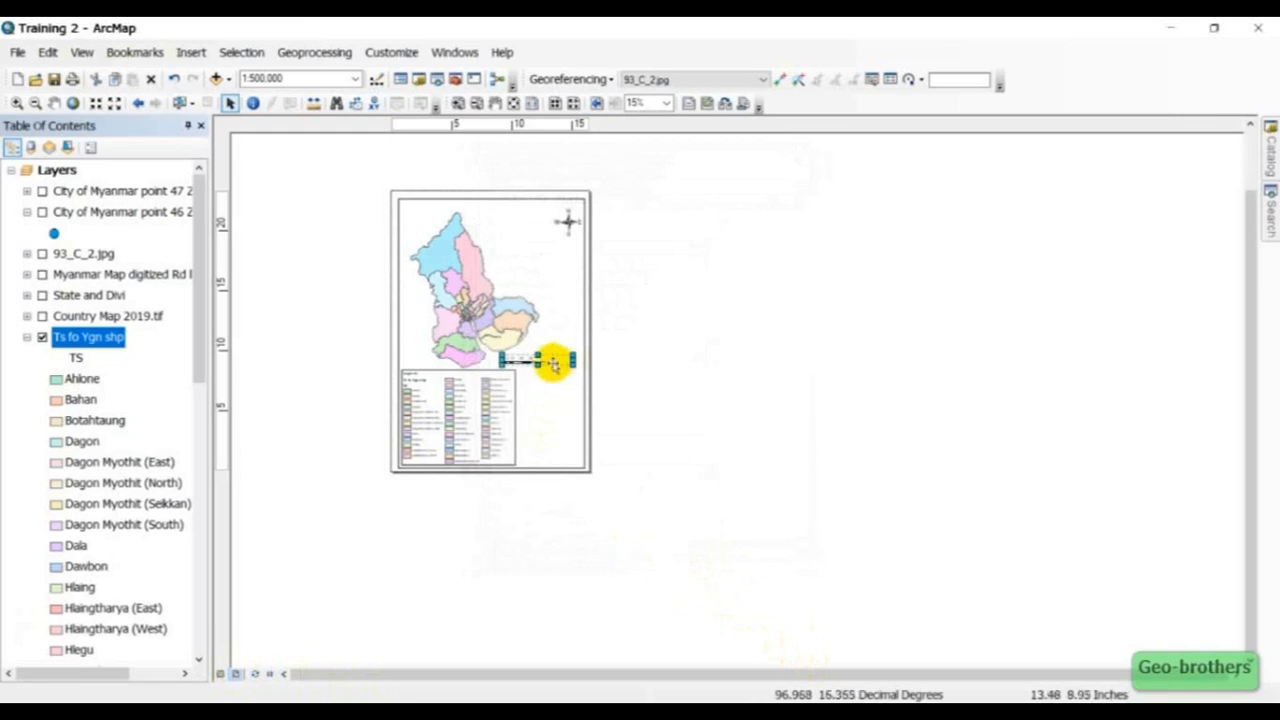
scroll(553, 363, "up", 5)
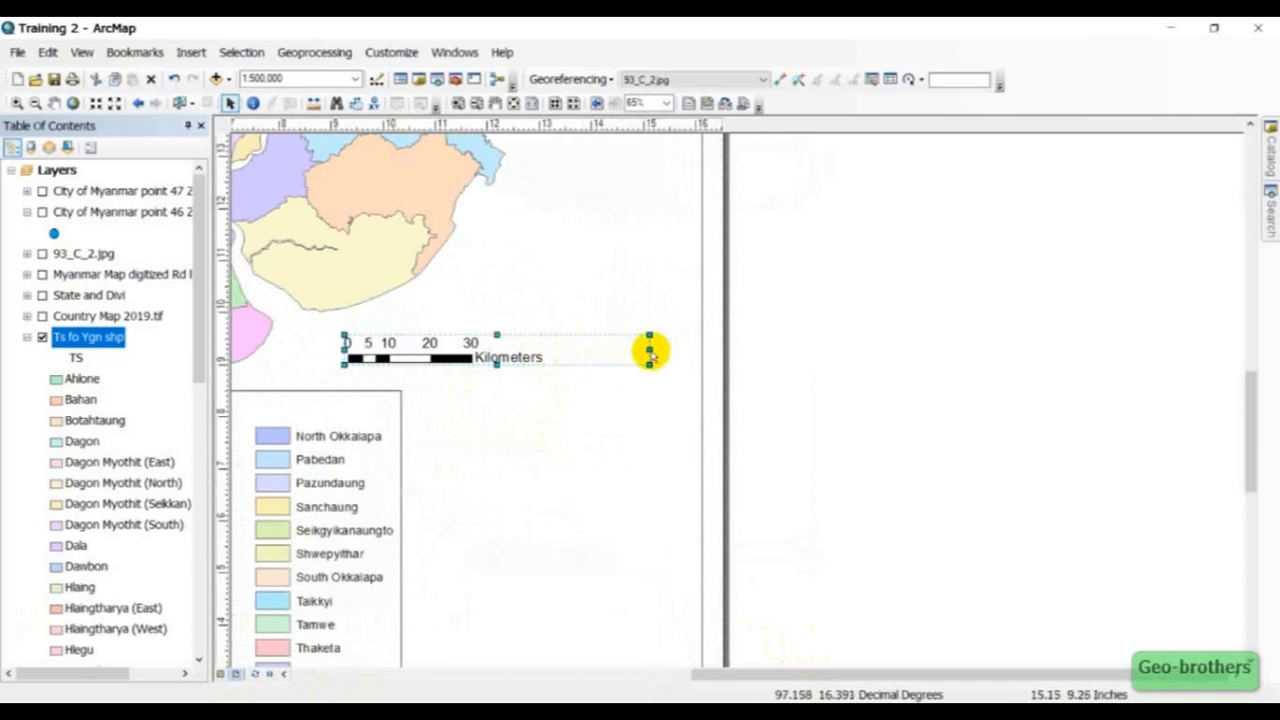
Narrow the scale bar's frame by pulling its west edge inward, keeping it below the eastern townships
left_click(623, 352)
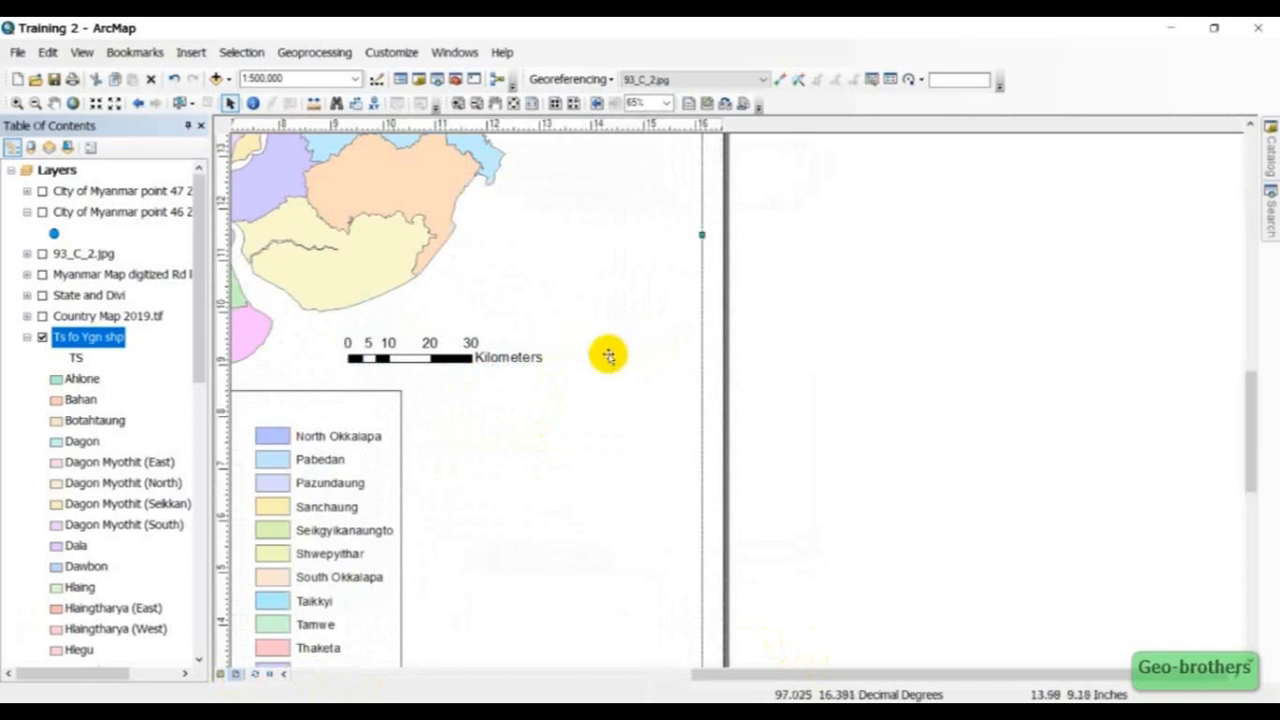
left_click_drag(497, 355, 436, 358)
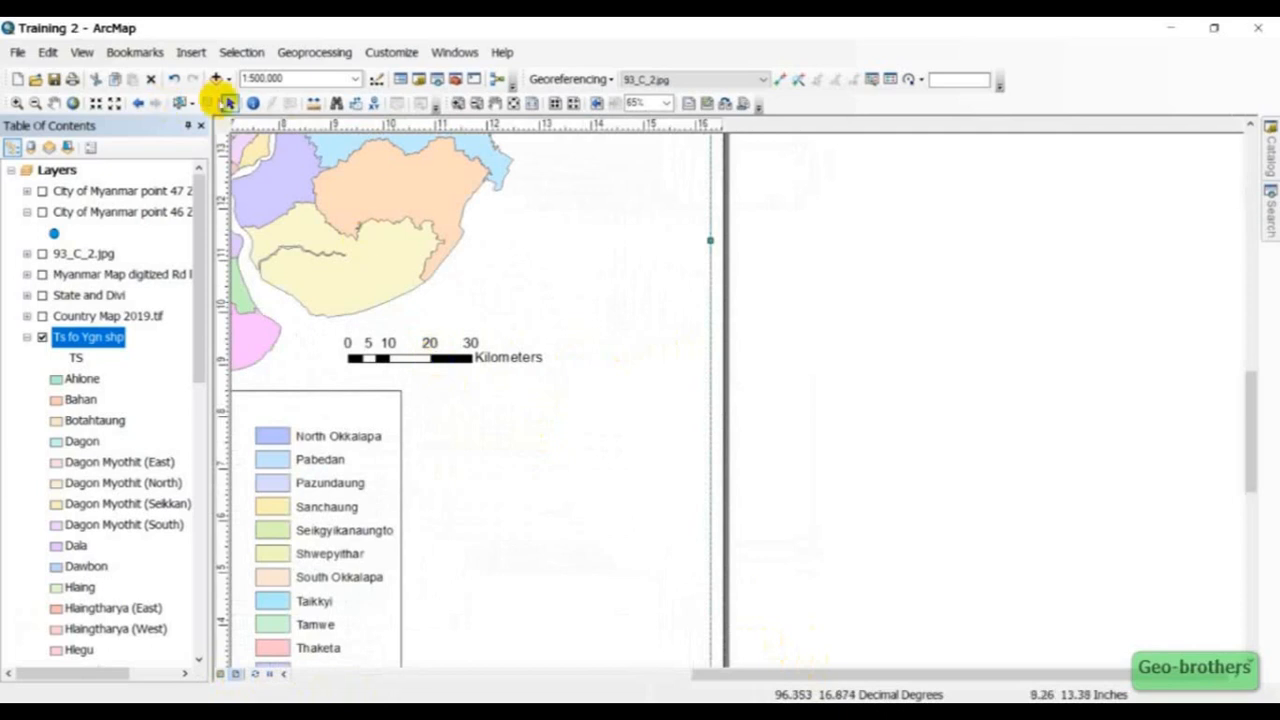
left_click(471, 361)
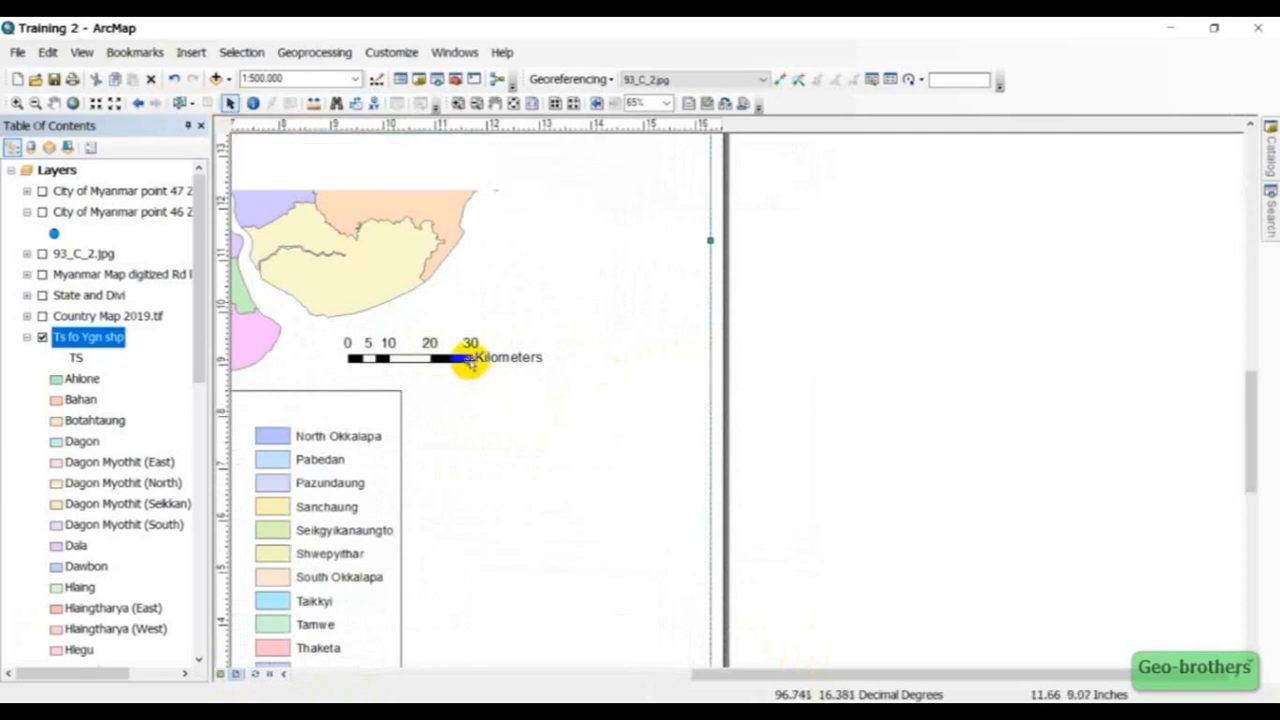
left_click(454, 352)
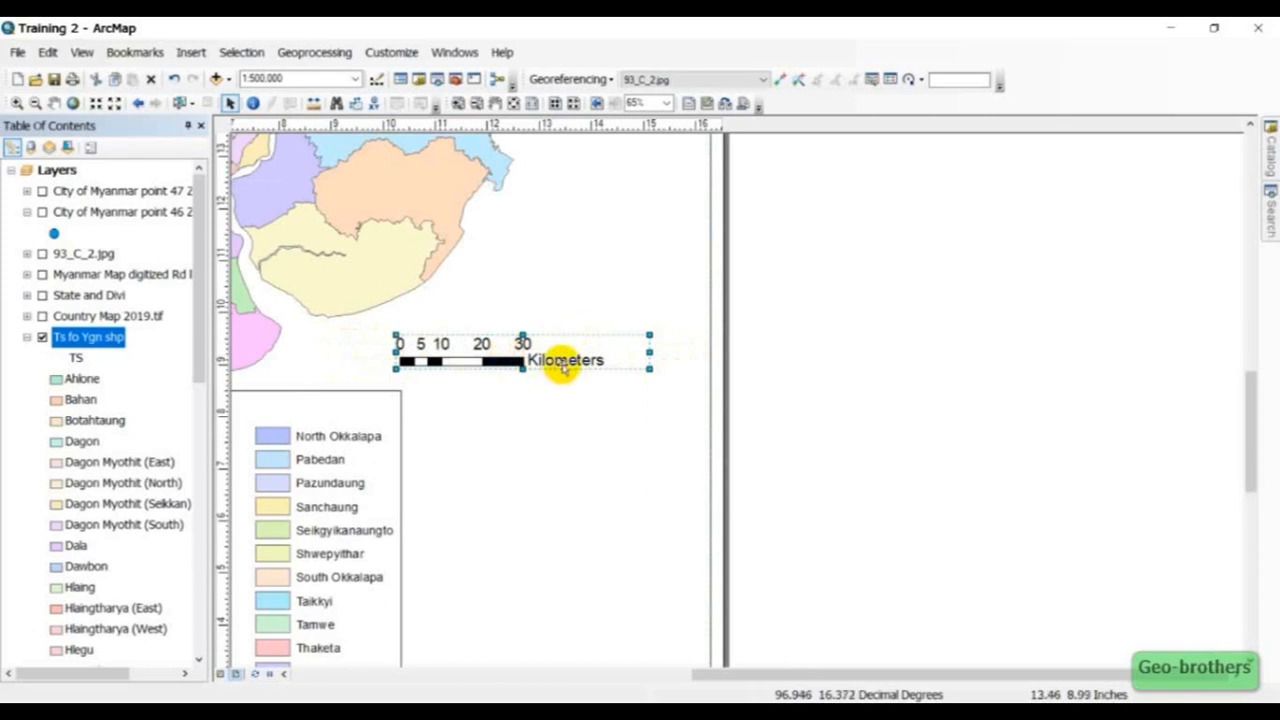
Move the scale bar down to the data frame's lower-right corner, beside the bottom of the legend
scroll(565, 362, "up", 3)
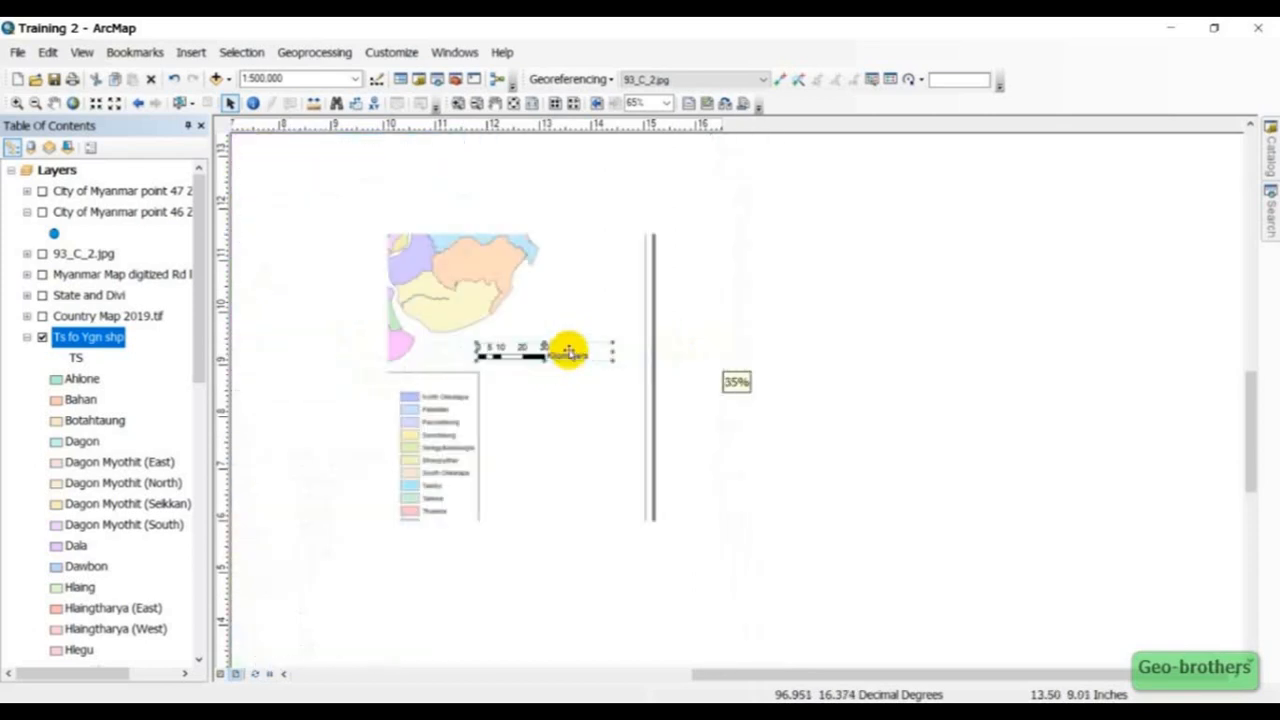
scroll(568, 352, "up", 5)
scroll(567, 360, "down", 3)
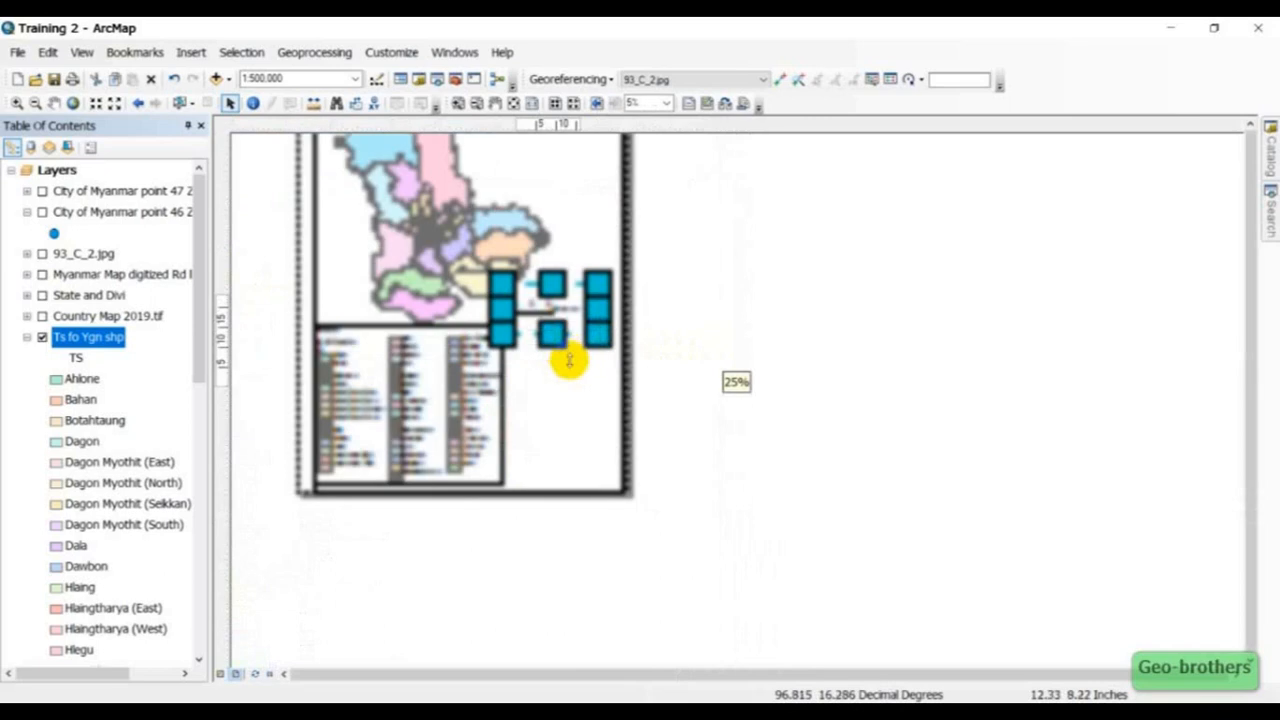
left_click_drag(540, 312, 552, 469)
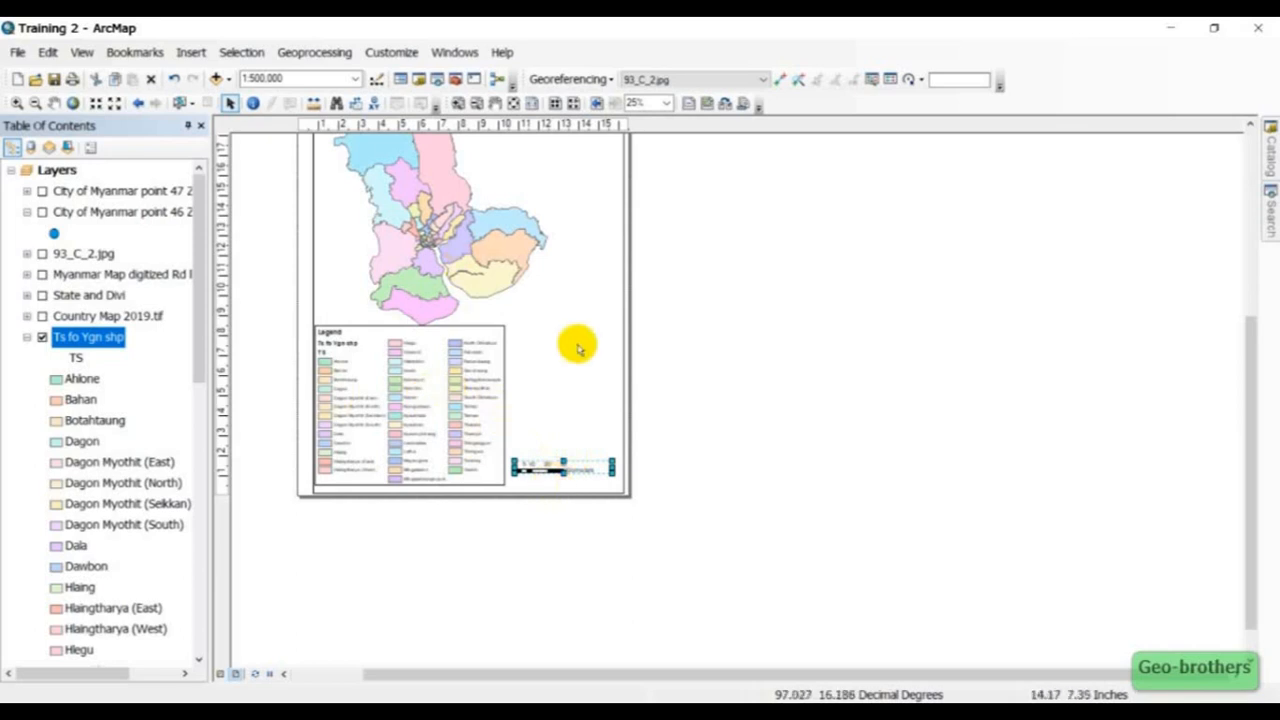
Insert the map title "Township of Yangon Division" and place it at the top centre of the data frame, above the townships
scroll(582, 366, "down", 2)
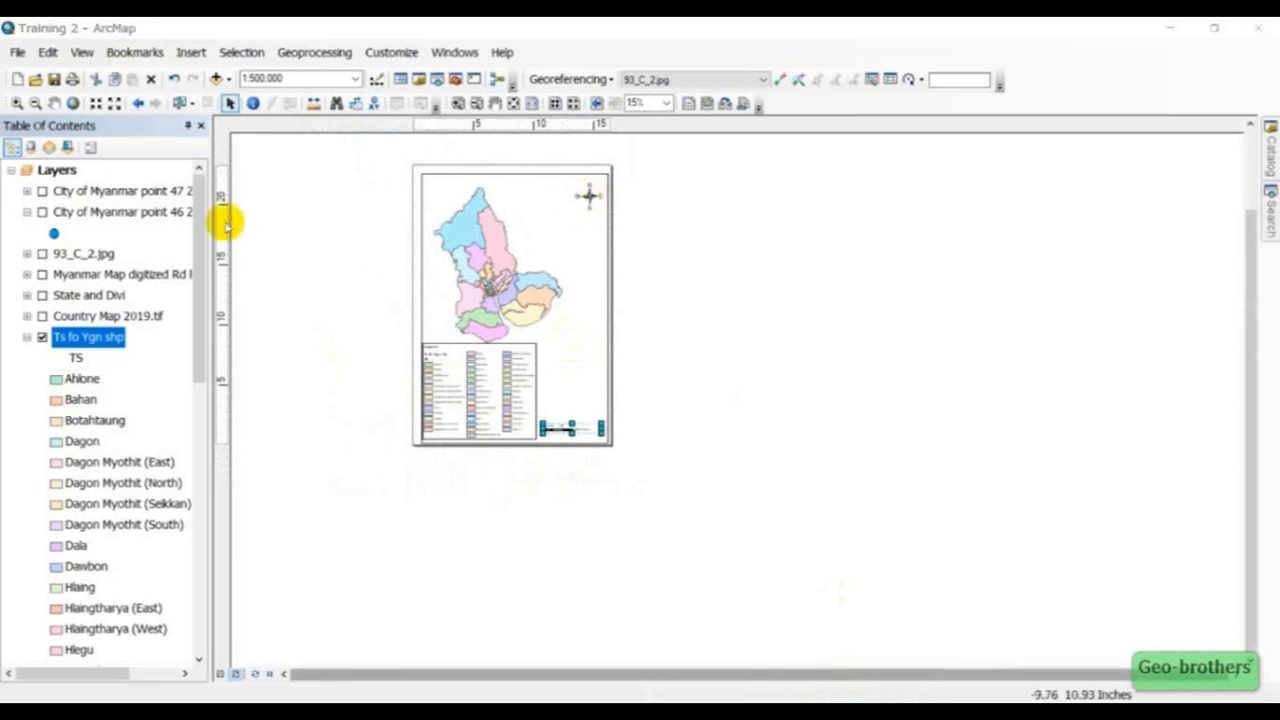
left_click(189, 52)
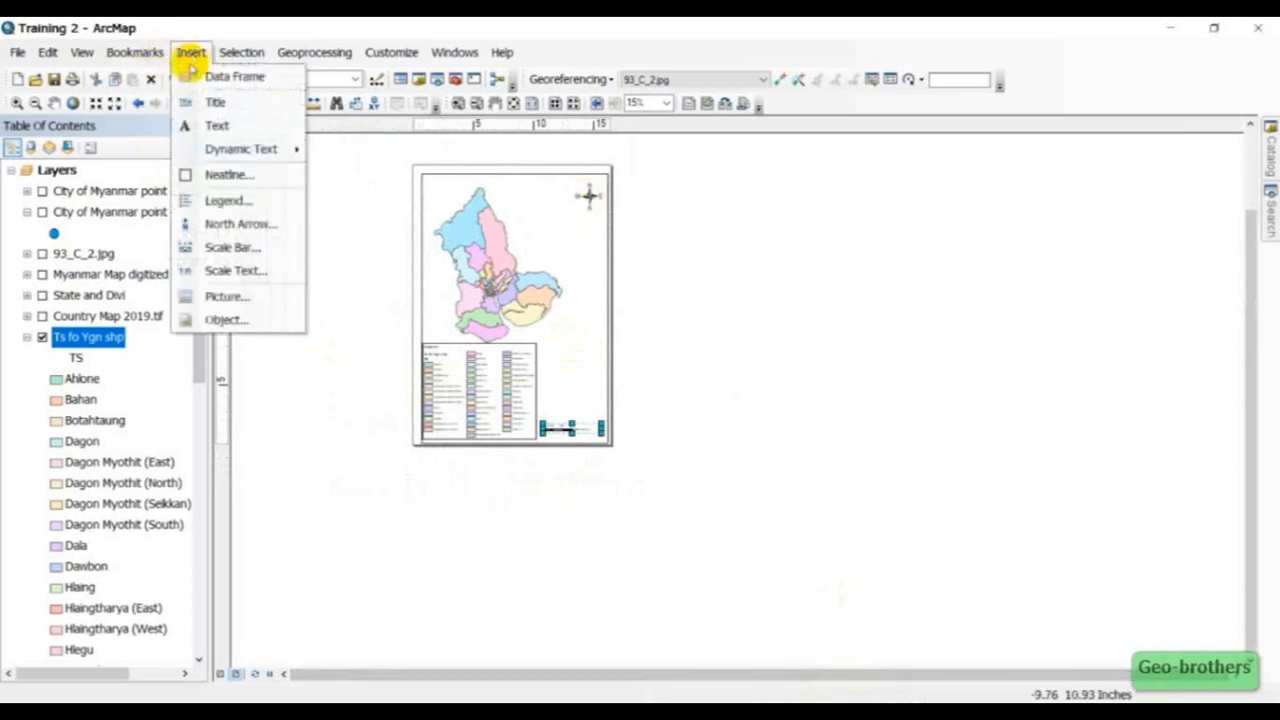
left_click(217, 126)
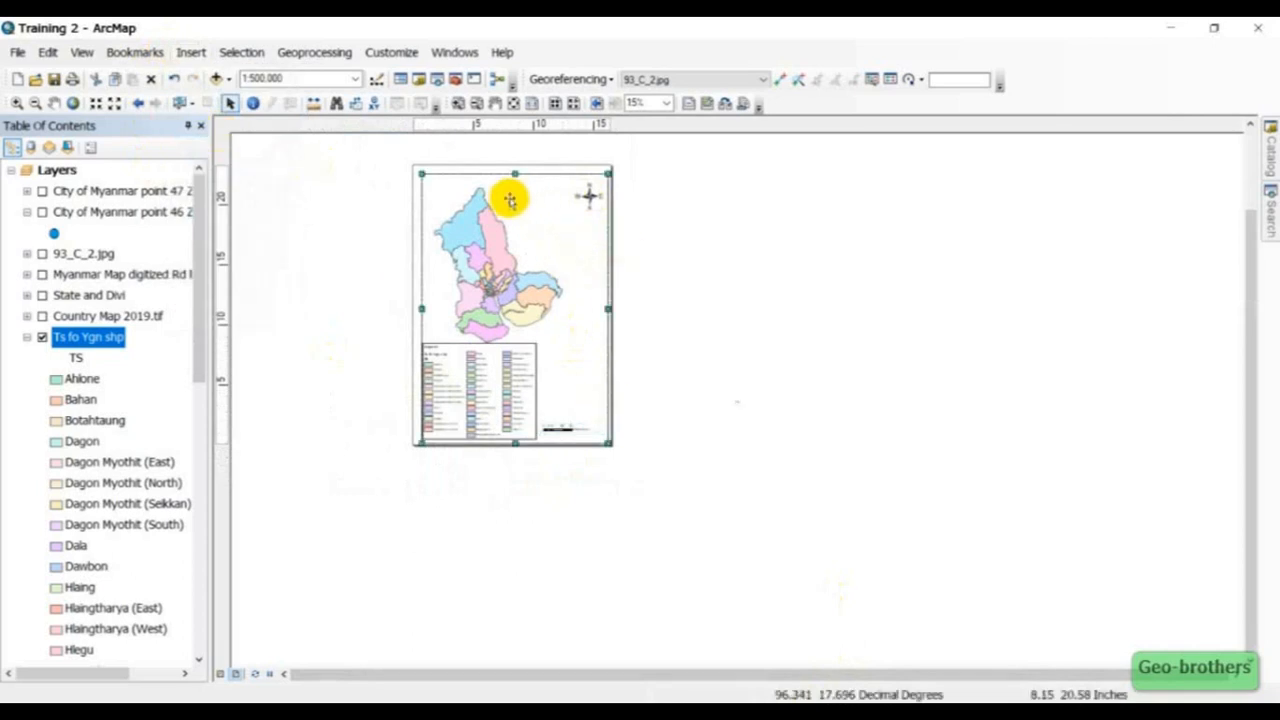
left_click(190, 53)
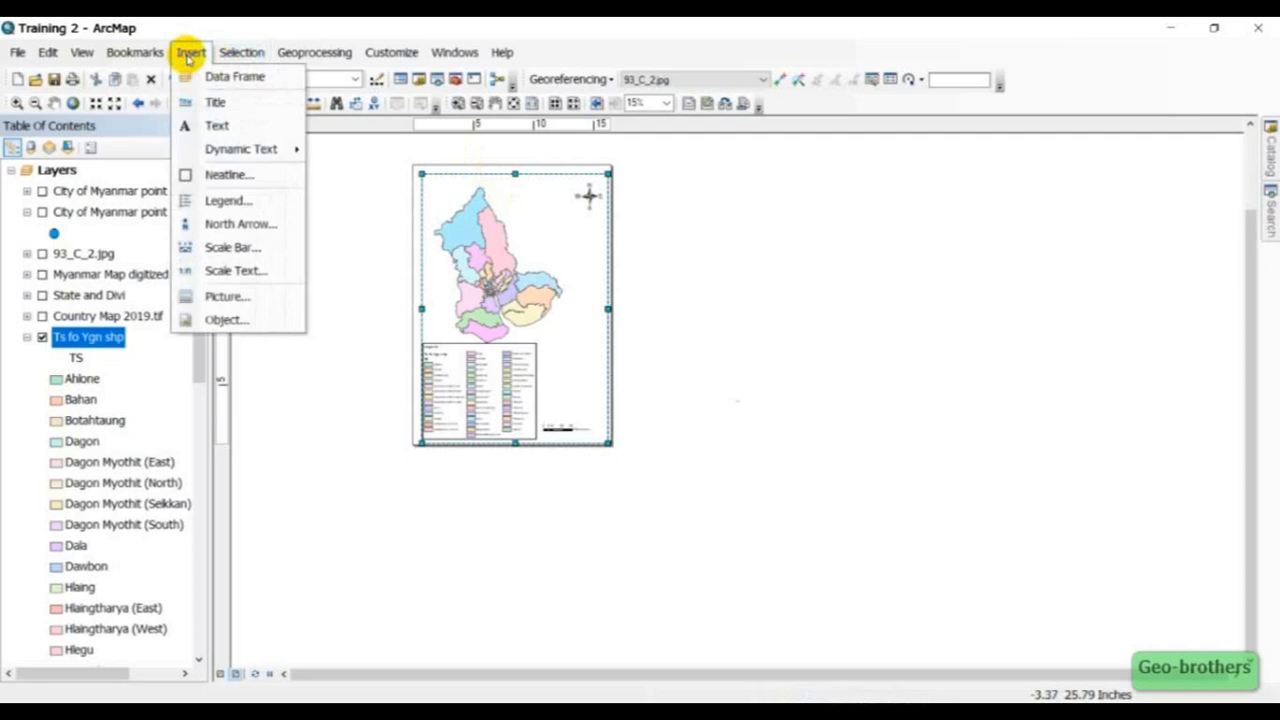
left_click(214, 103)
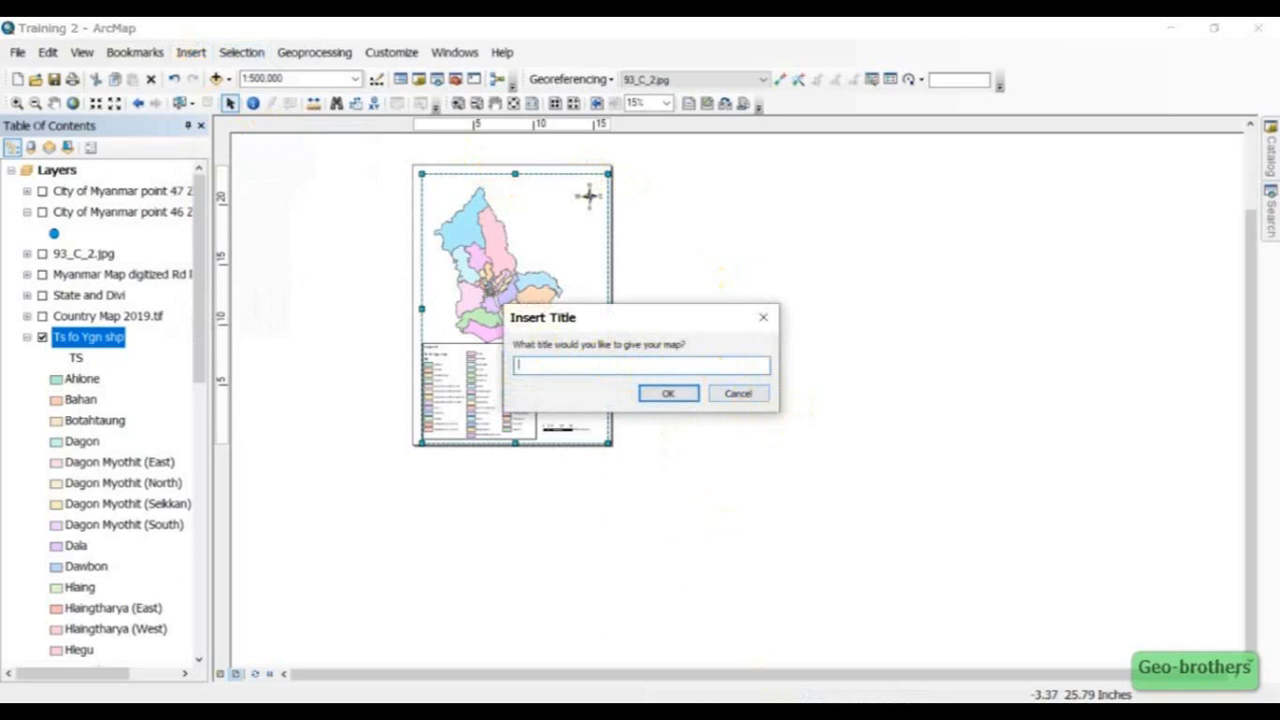
type("Township of Yangon Division")
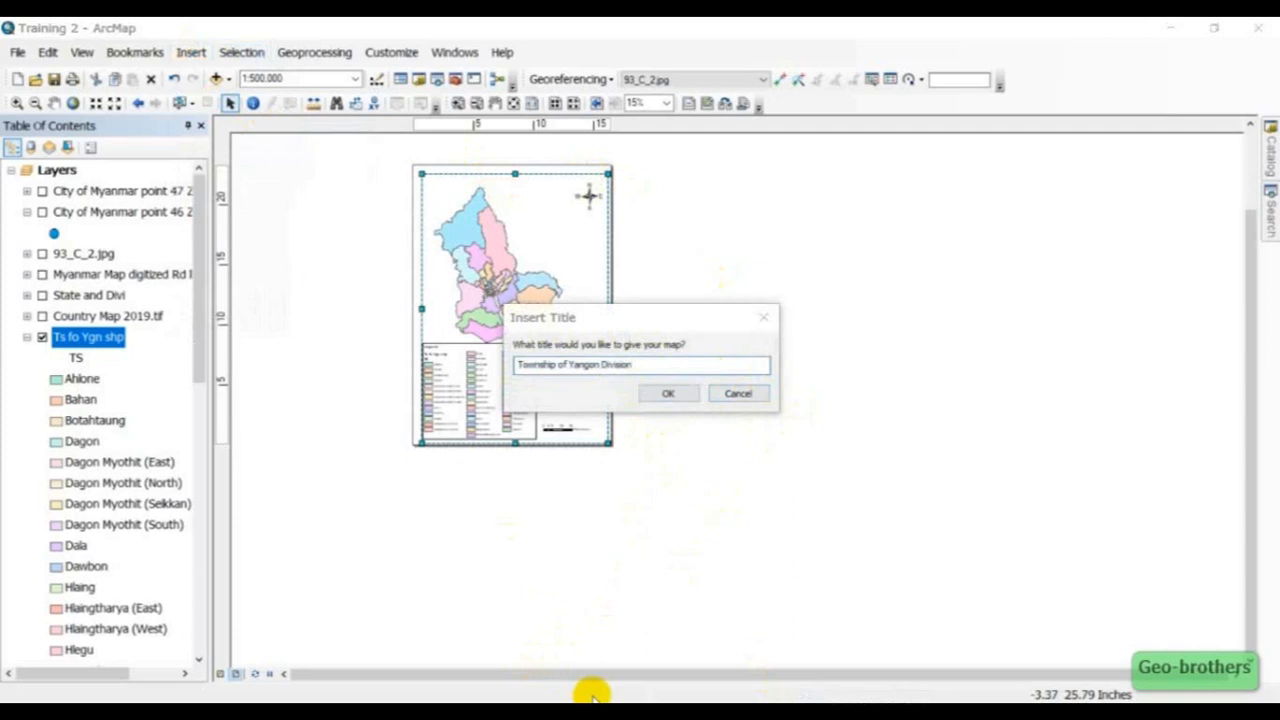
left_click(667, 392)
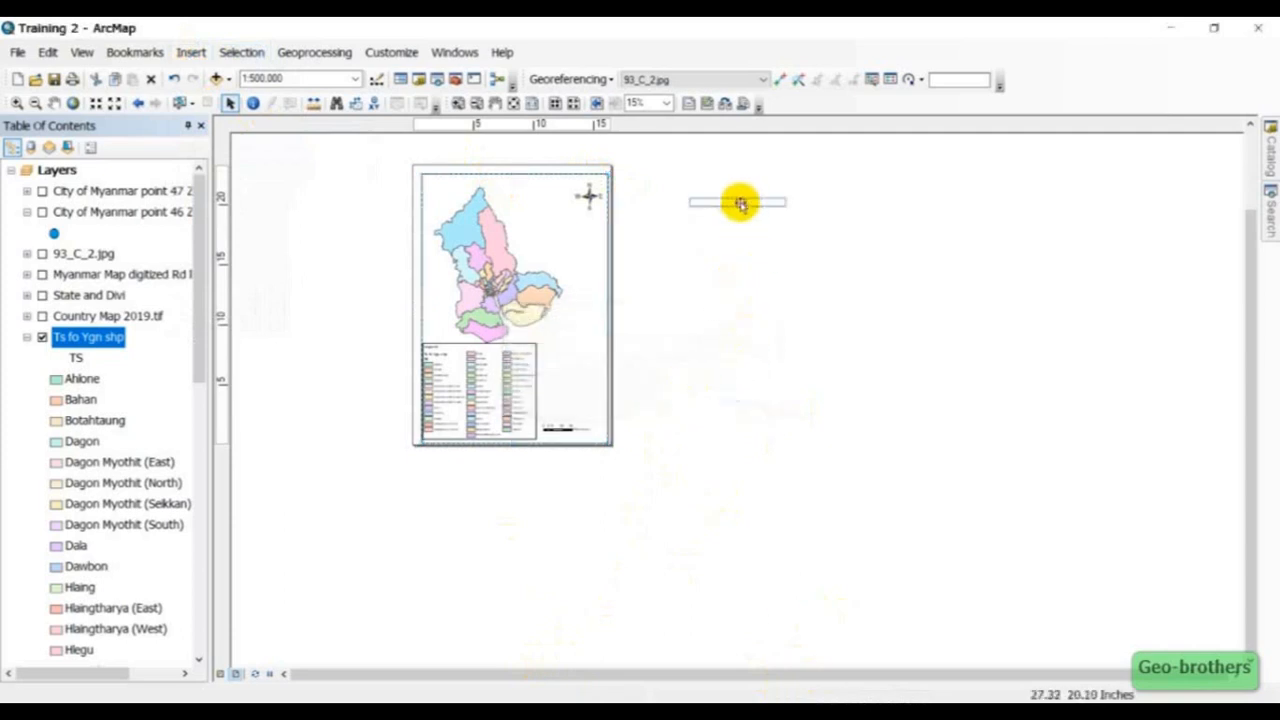
left_click_drag(740, 204, 523, 186)
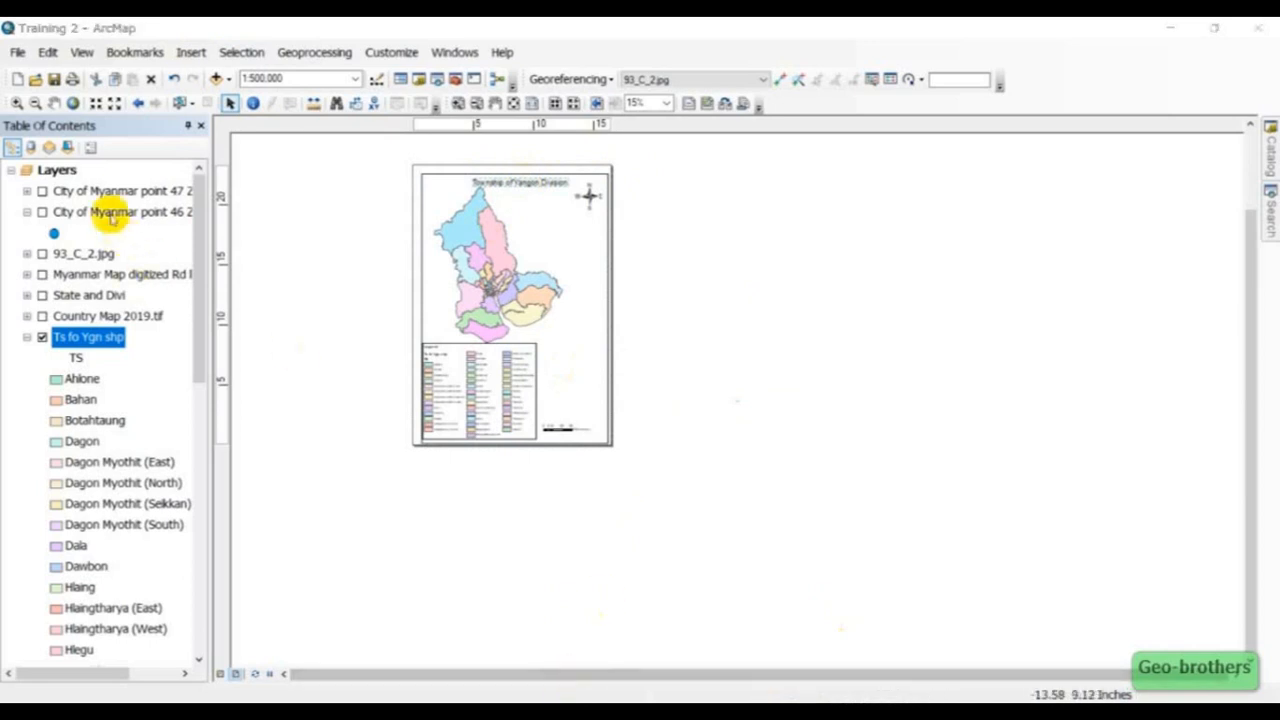
Export the layout as the PDF "Yangon Township boundary Map.pdf" in the ArcGIS folder, replacing the existing file
left_click(17, 52)
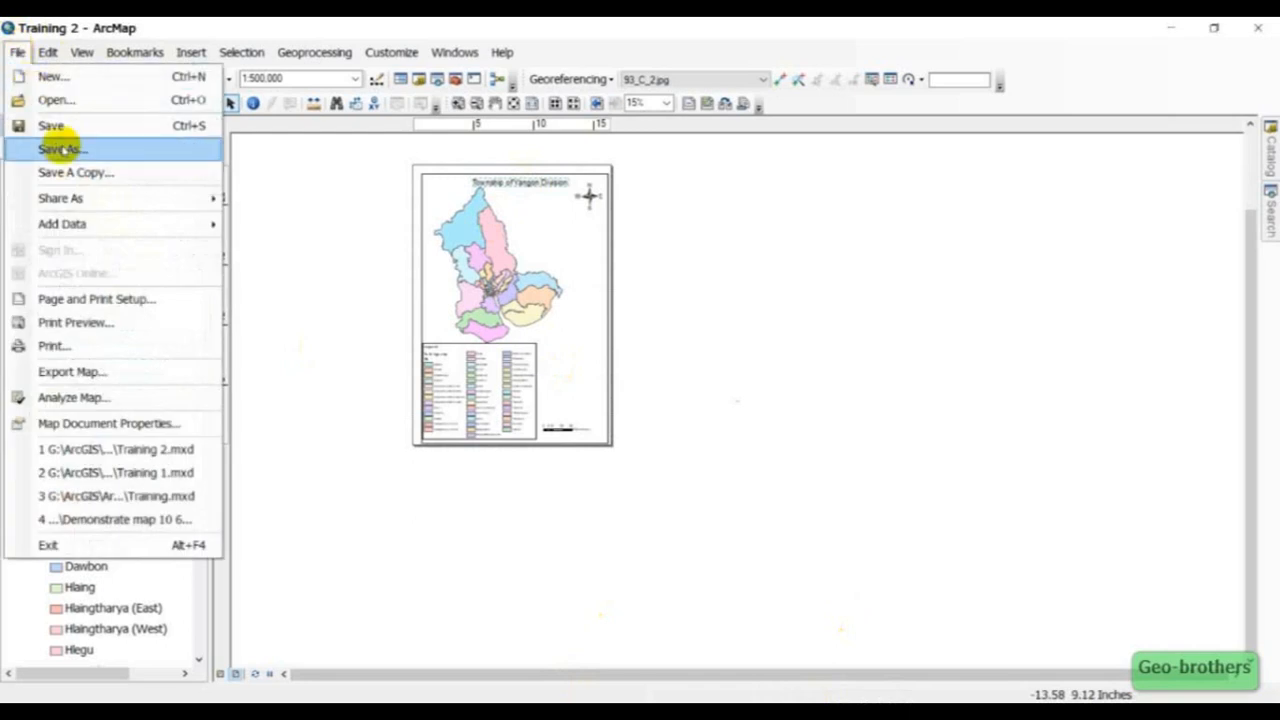
left_click(130, 370)
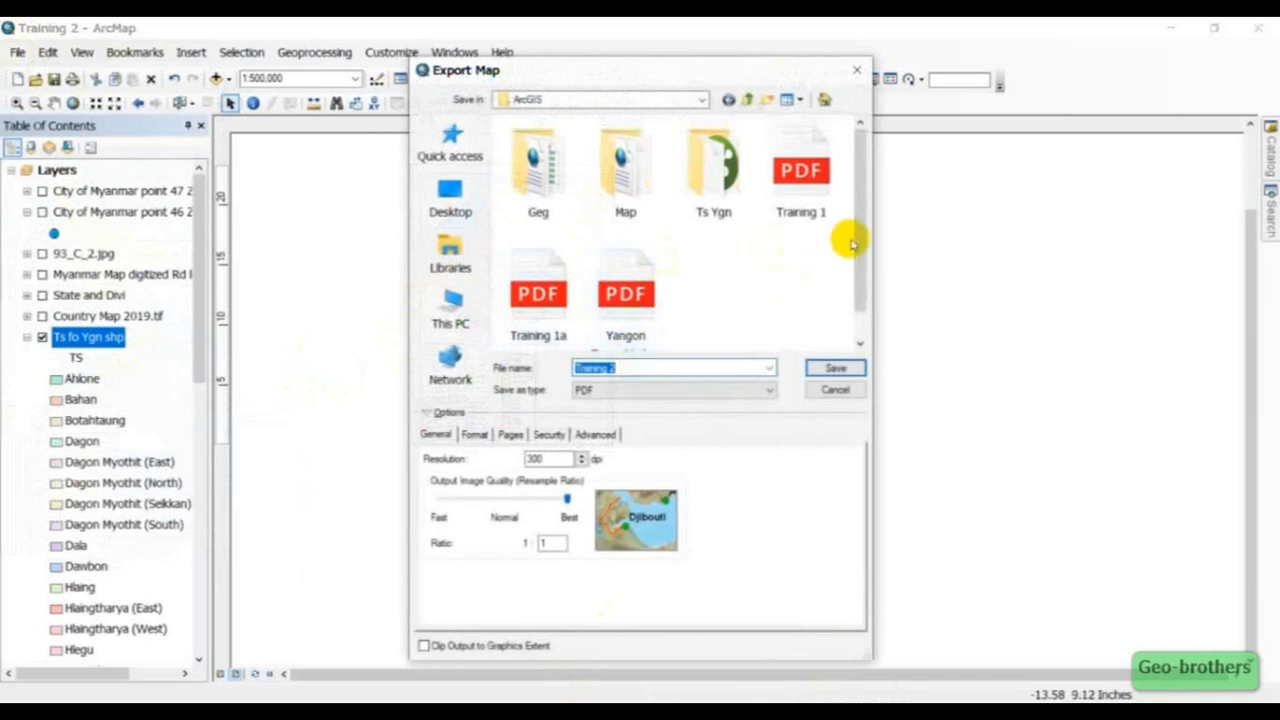
scroll(850, 243, "down", 1)
left_click(625, 280)
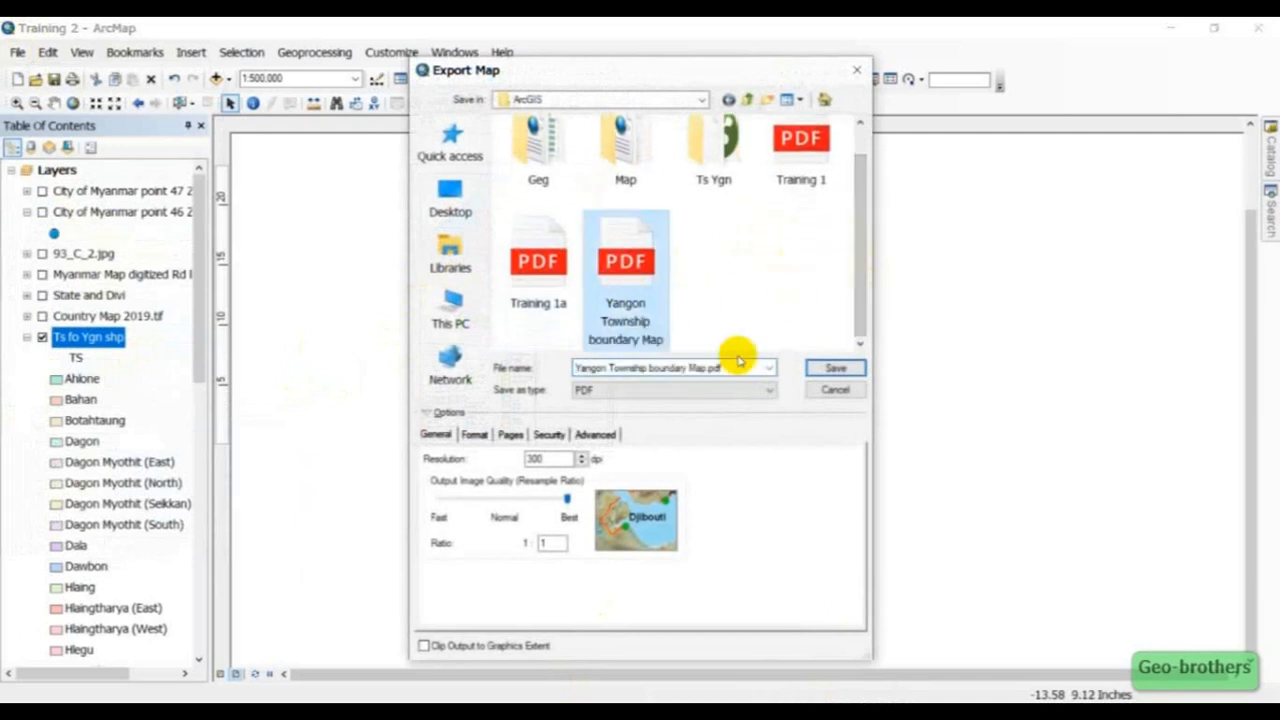
left_click(822, 368)
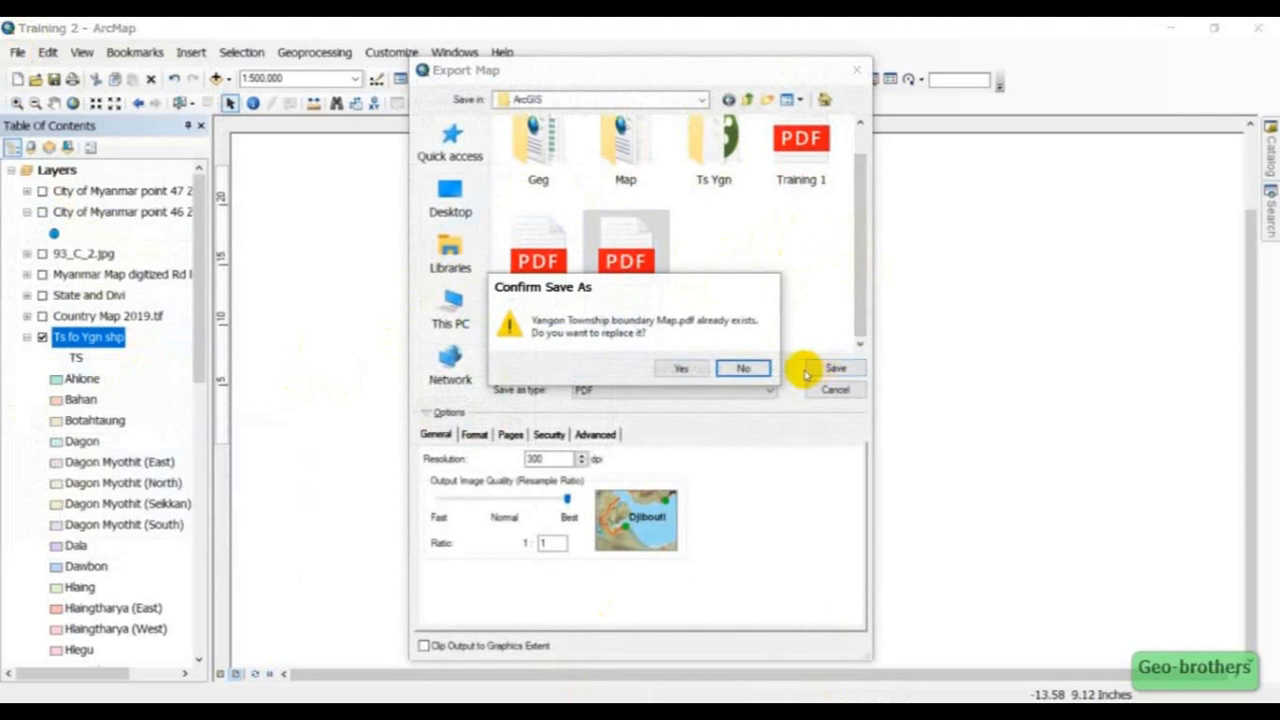
left_click(681, 369)
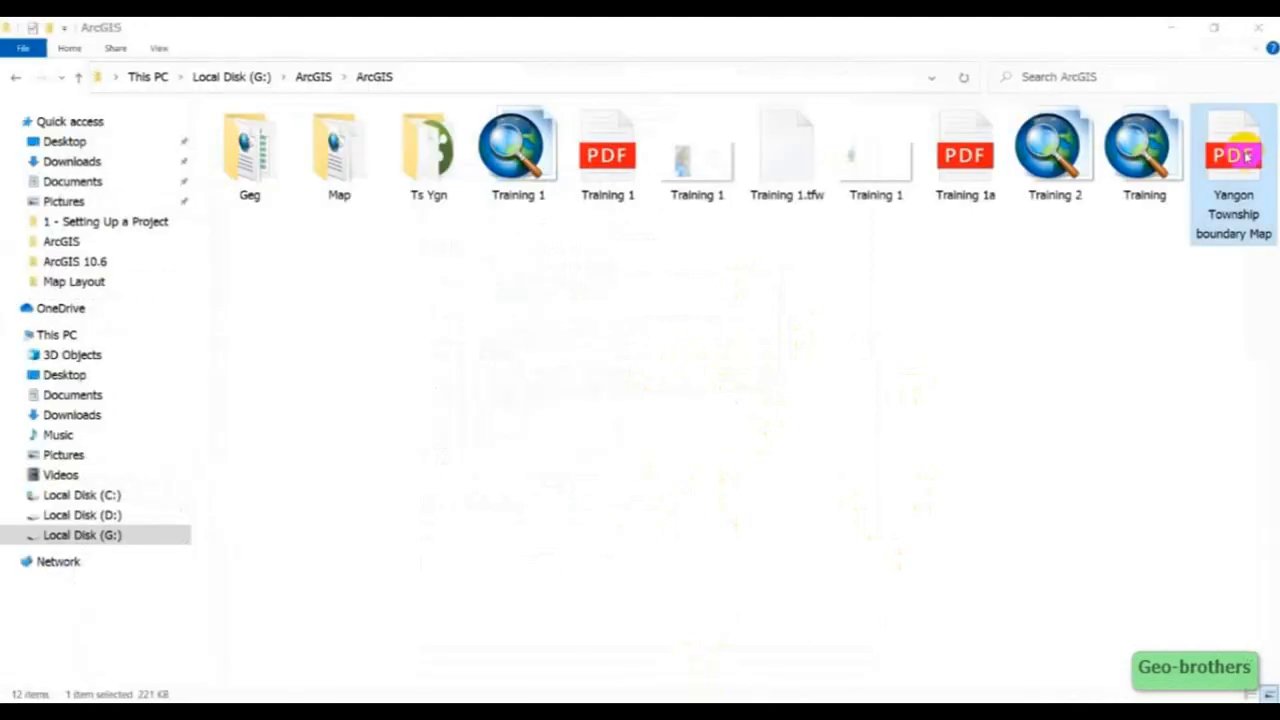
Open the exported Yangon Township boundary Map PDF from the ArcGIS folder in Adobe Acrobat 9.0
right_click(1246, 153)
mouse_move(1006, 391)
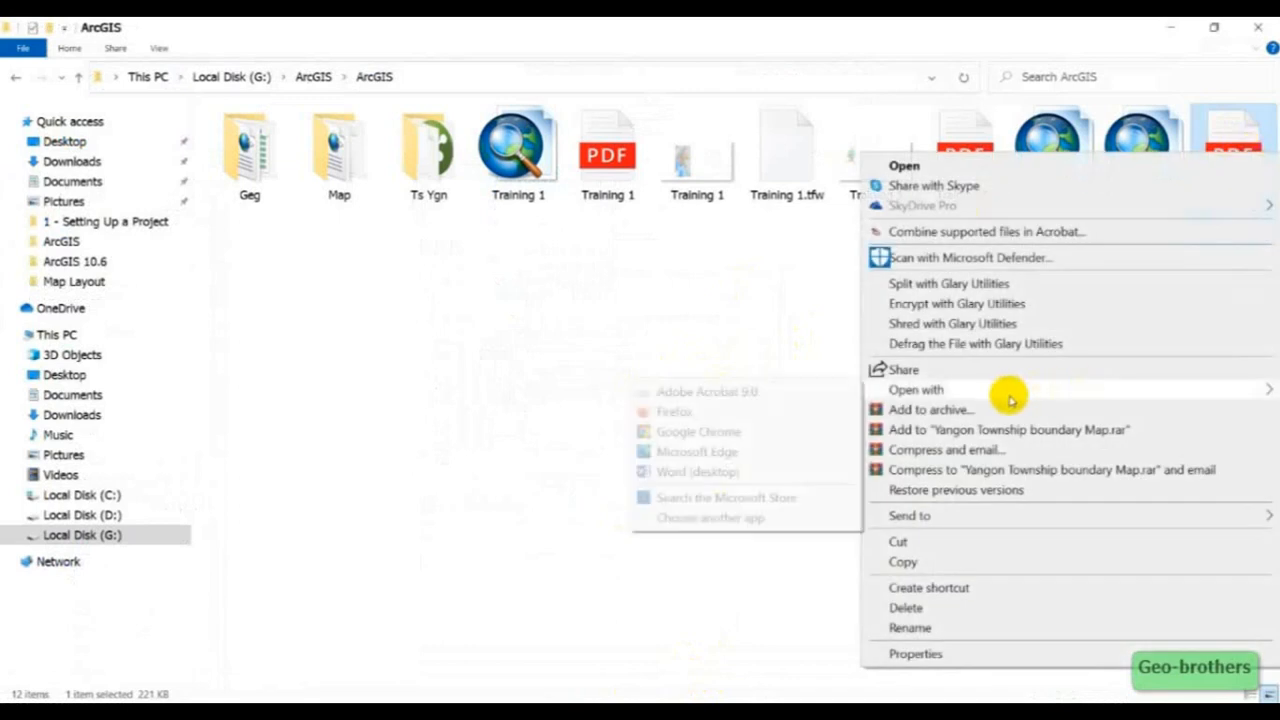
left_click(772, 391)
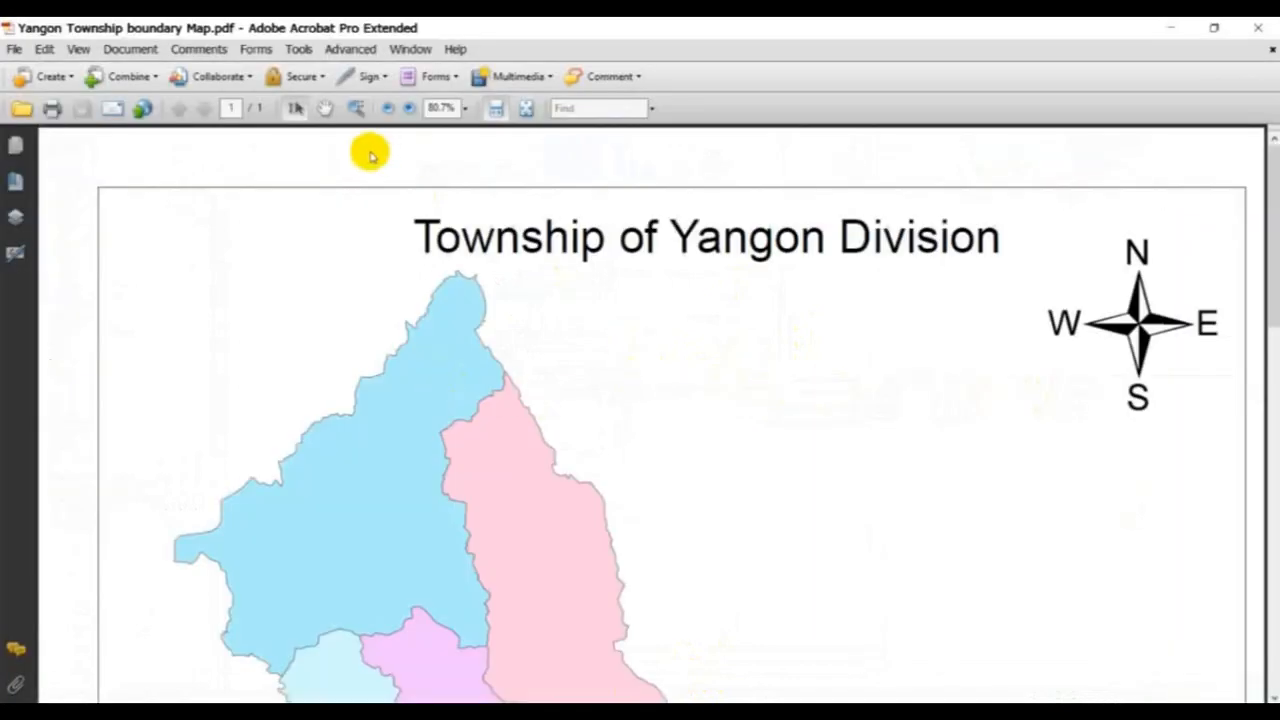
Examine the exported page at 33.3% zoom, checking the title, north arrow, township map, legend and scale bar
left_click(388, 107)
left_click(388, 107)
left_click(388, 107)
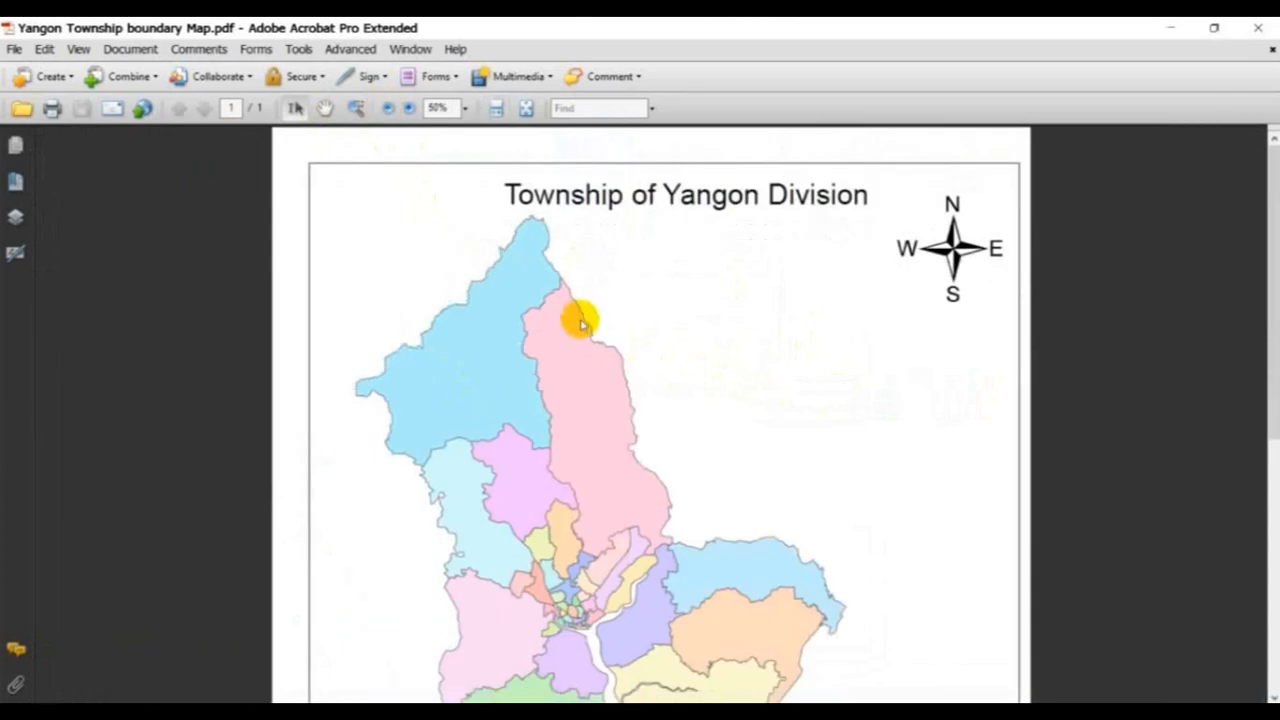
left_click(388, 107)
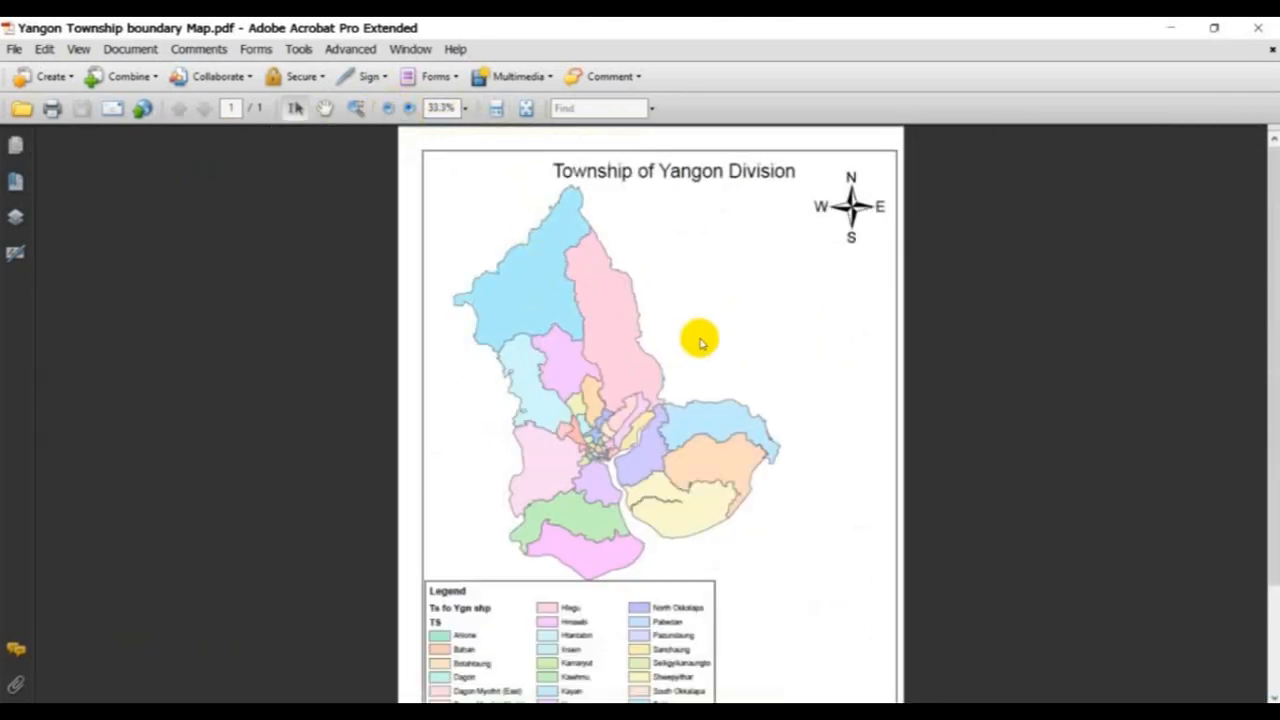
scroll(697, 338, "down", 3)
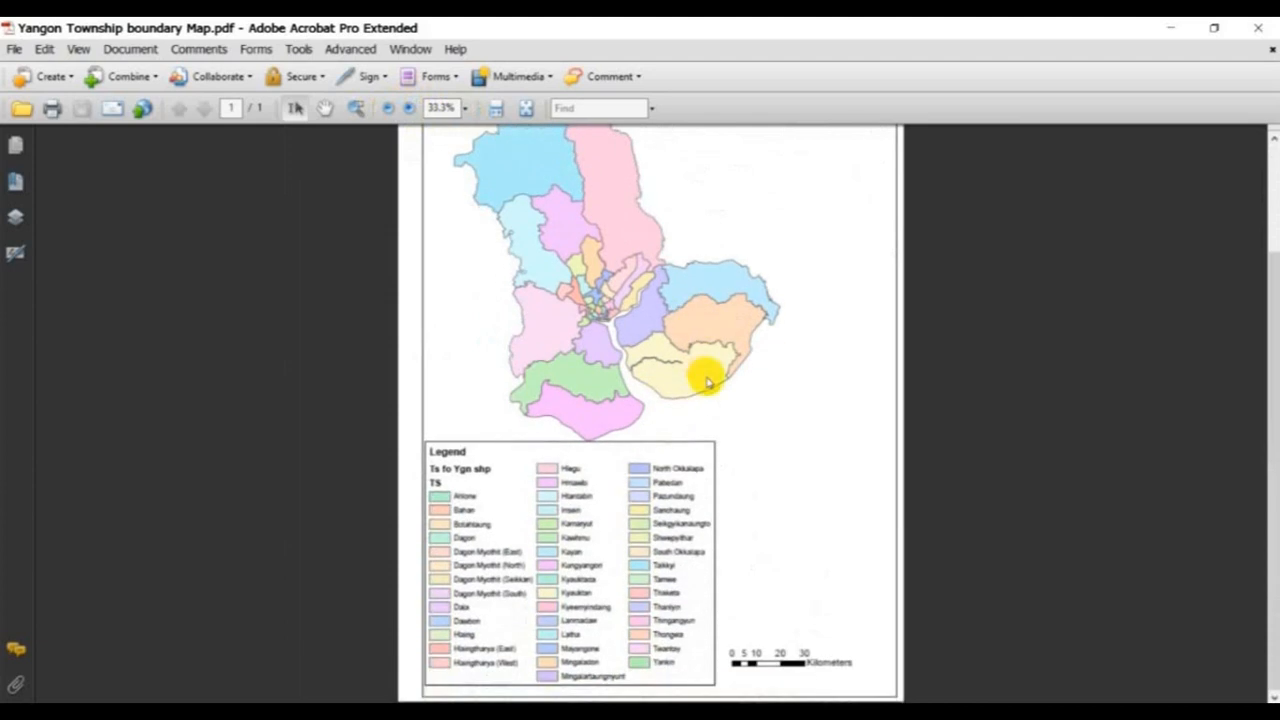
scroll(709, 391, "up", 3)
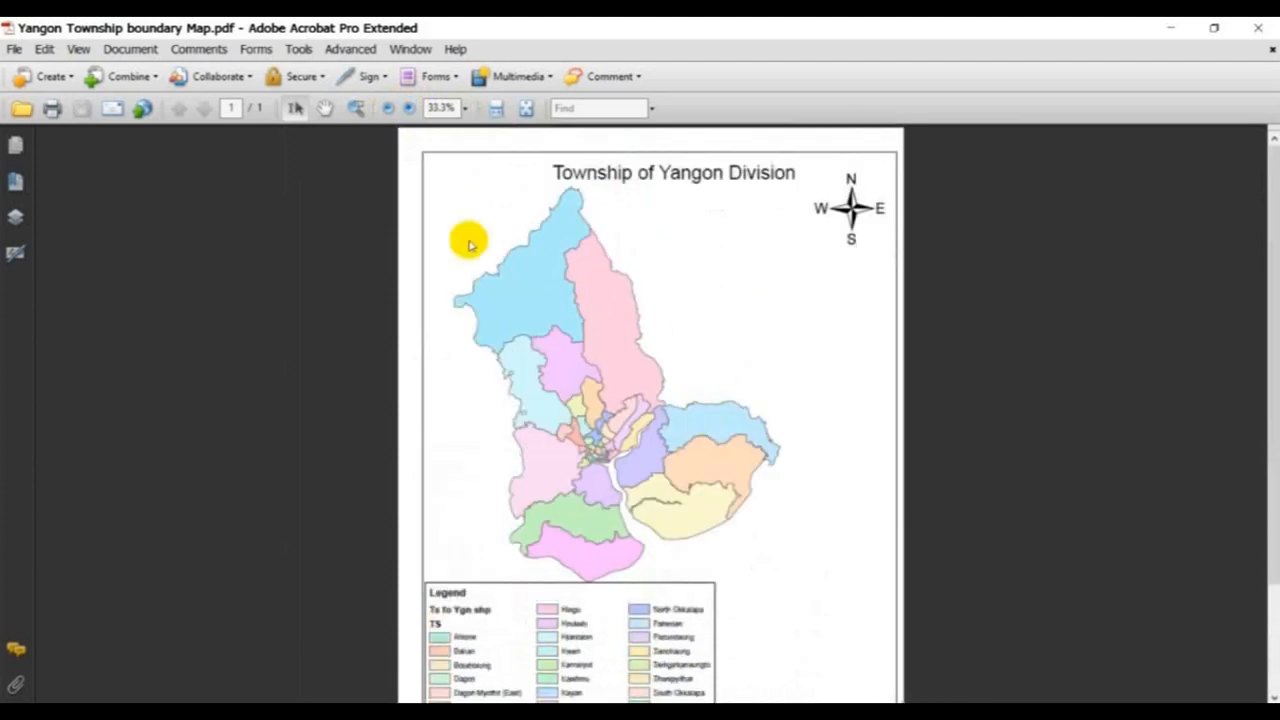
scroll(660, 400, "down", 3)
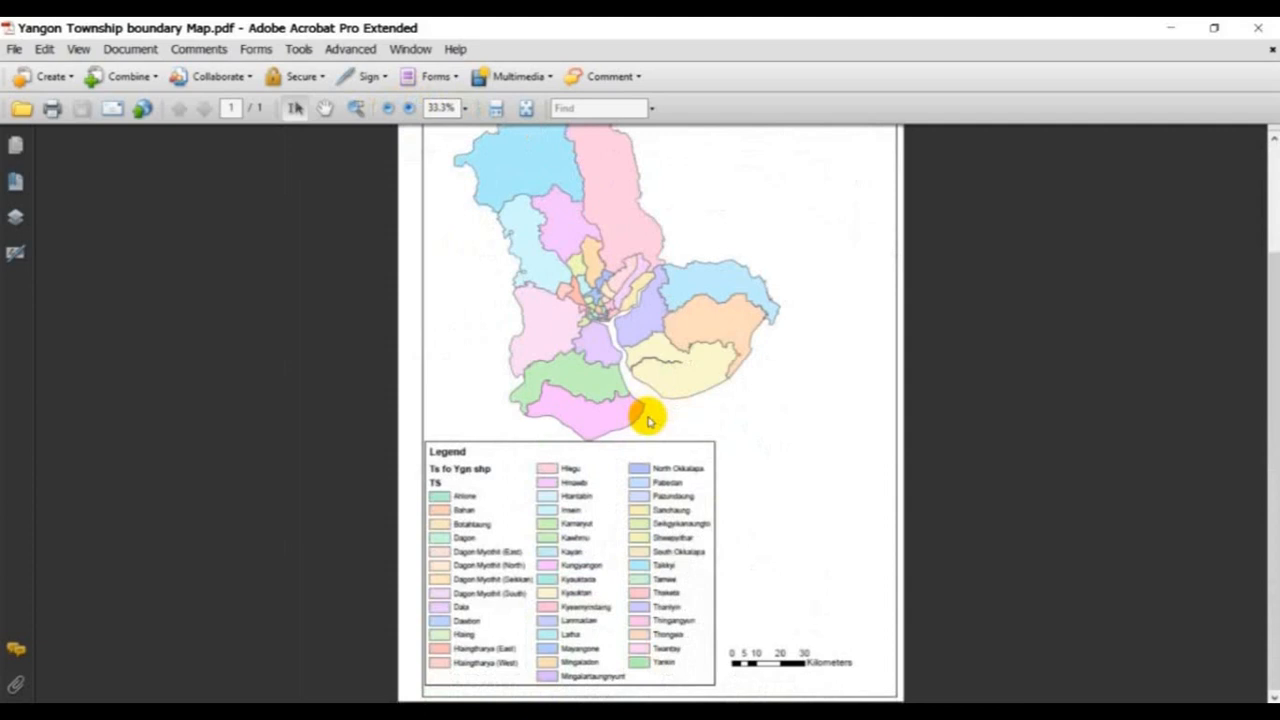
scroll(648, 421, "up", 3)
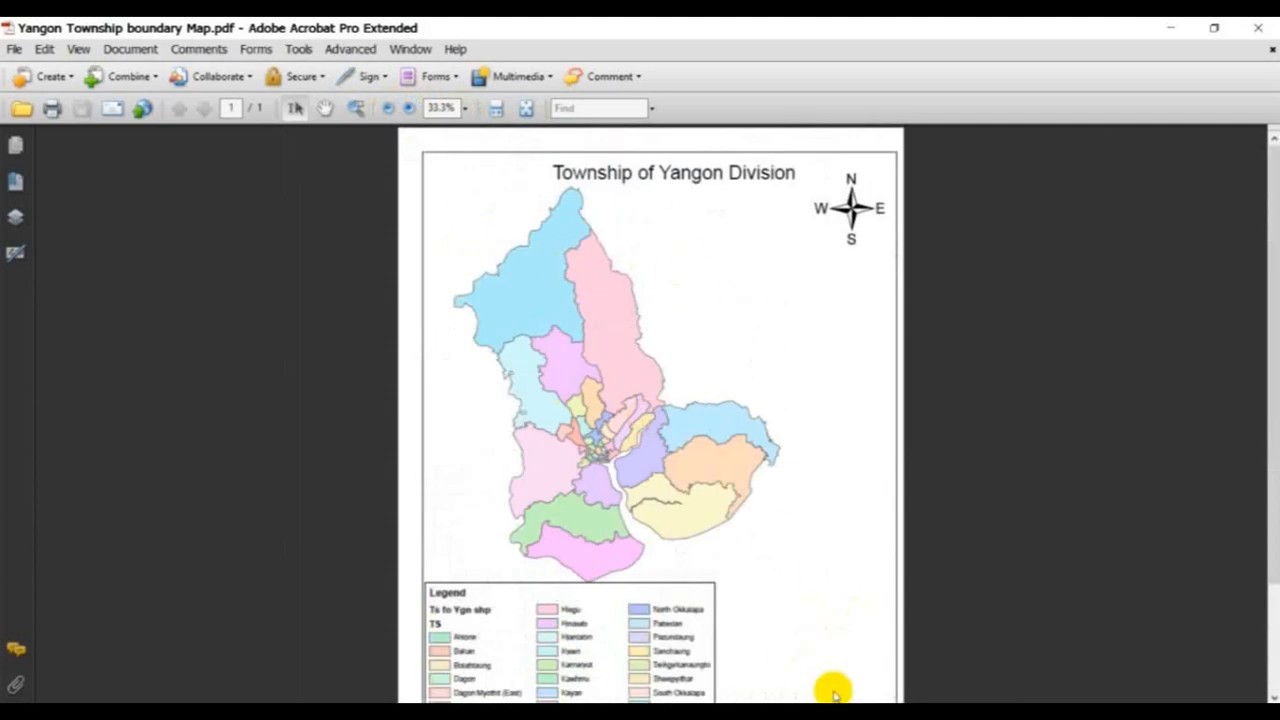
key("alt+Tab")
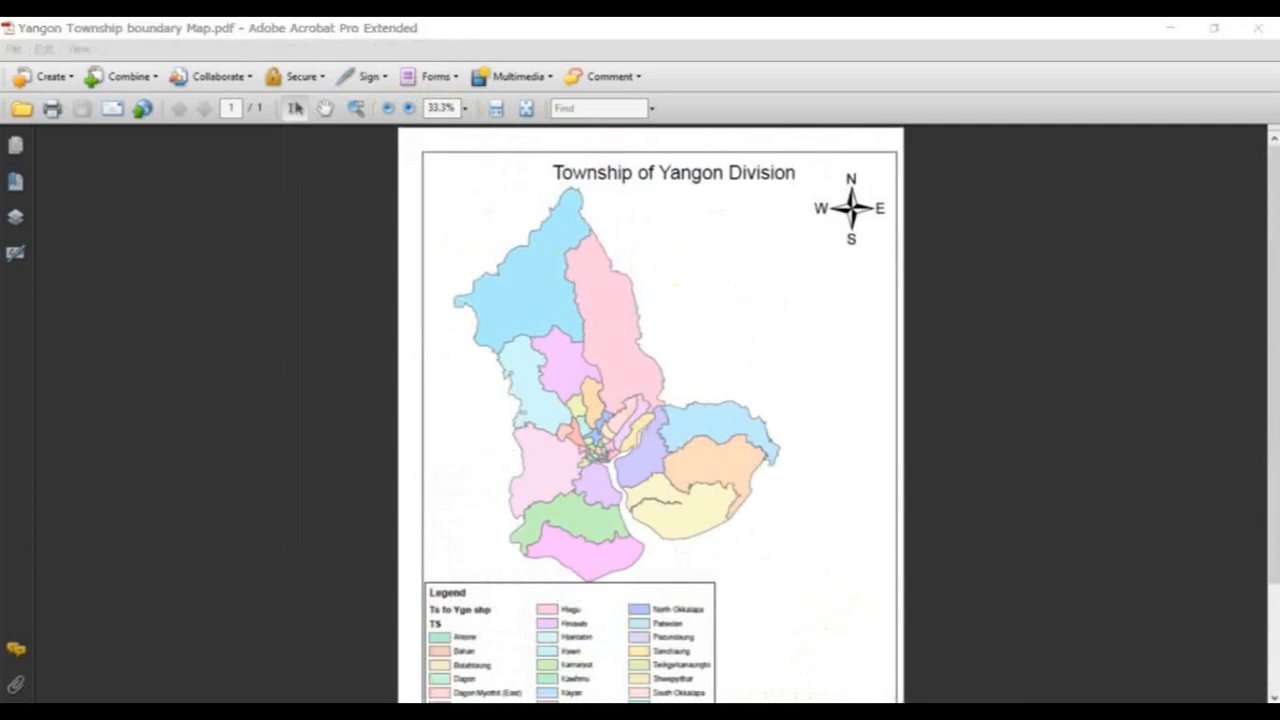